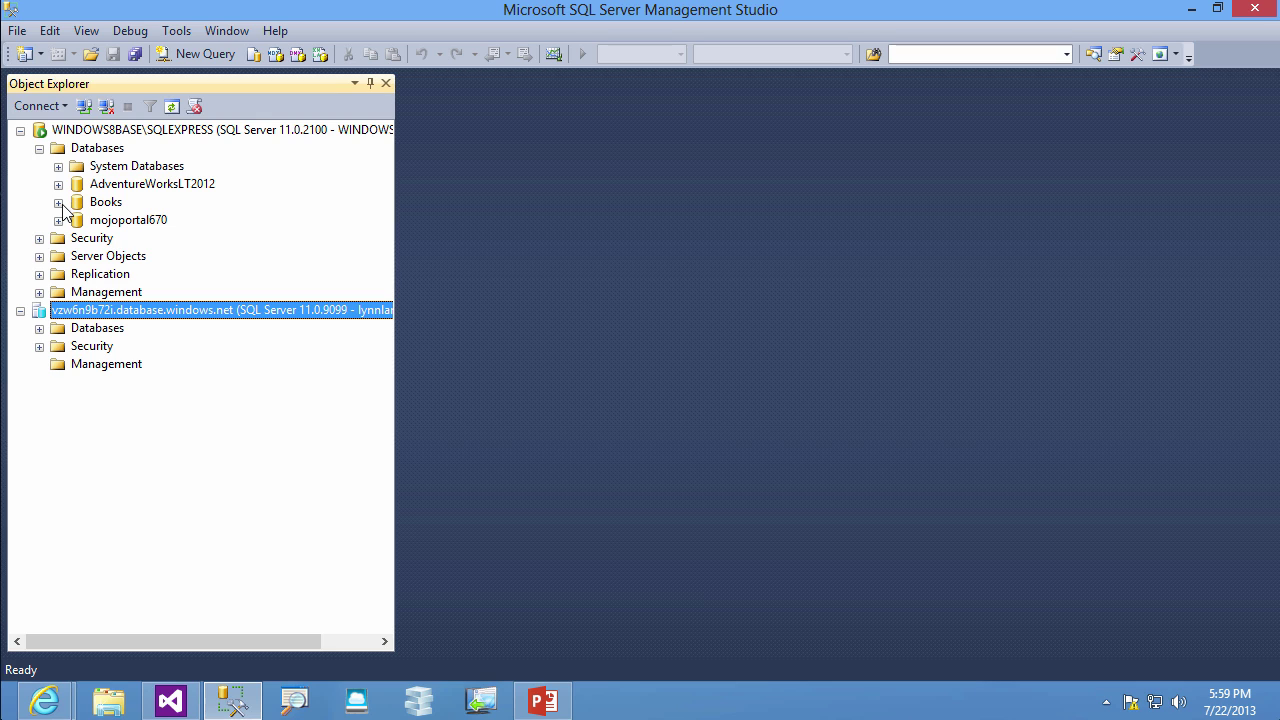
Step: Start extracting a data-tier application from the local Books database and describe it as "test for YouTube"
click(113, 206)
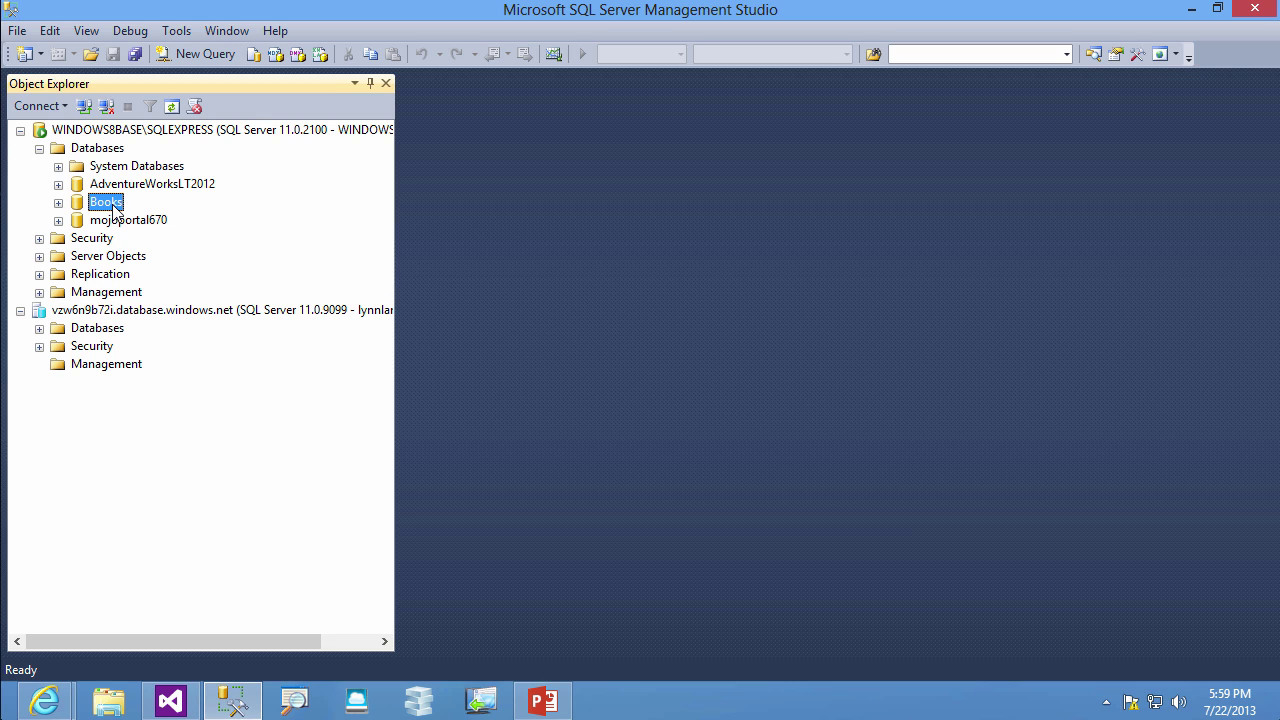
right_click(113, 206)
mouse_move(210, 285)
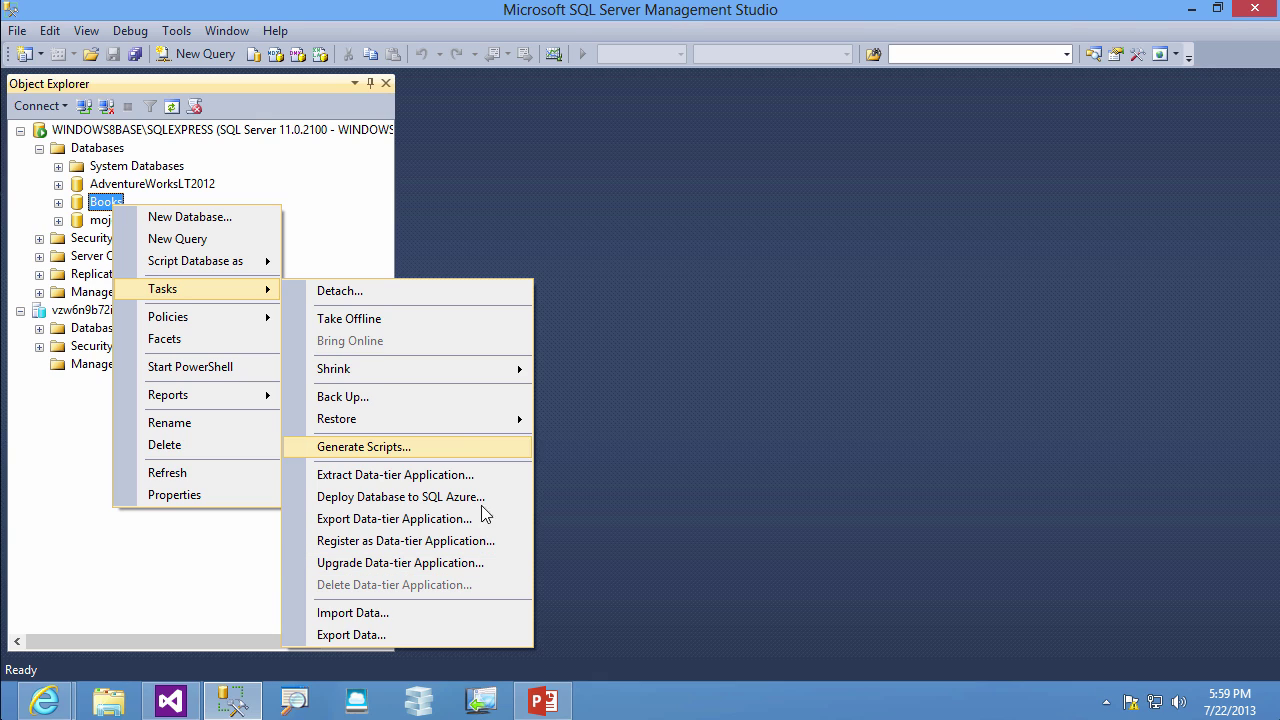
click(461, 476)
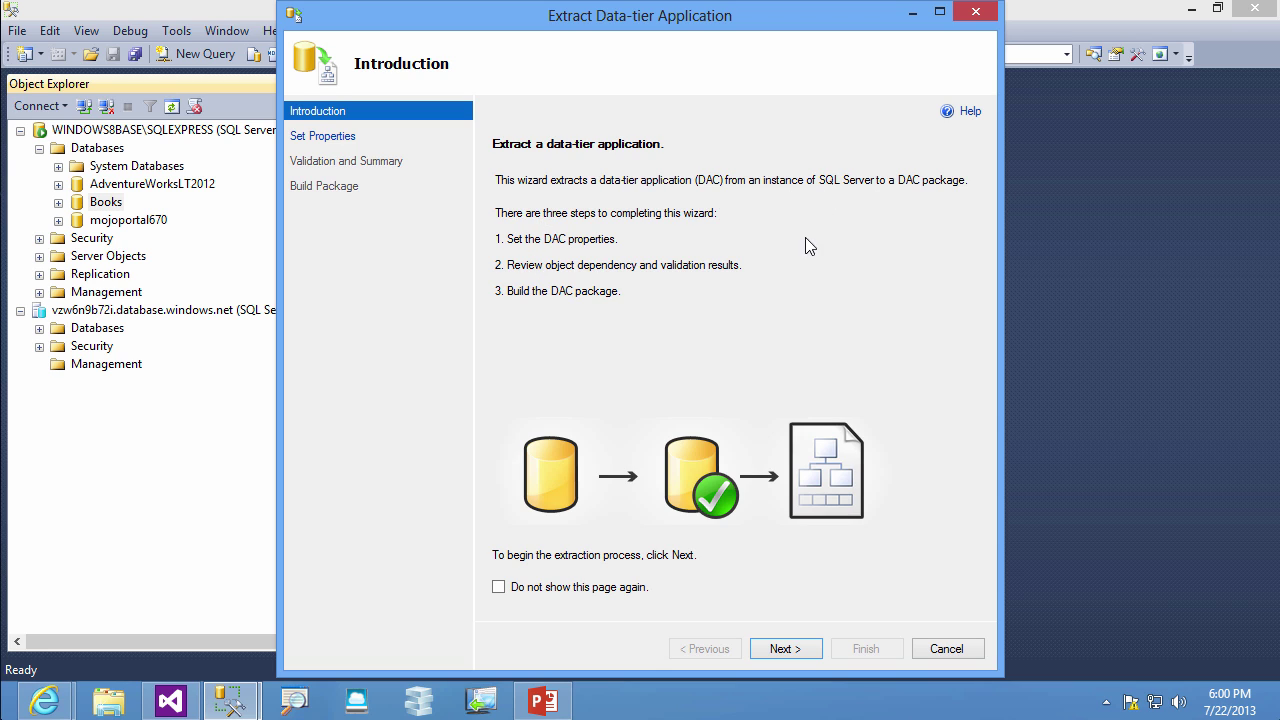
click(789, 649)
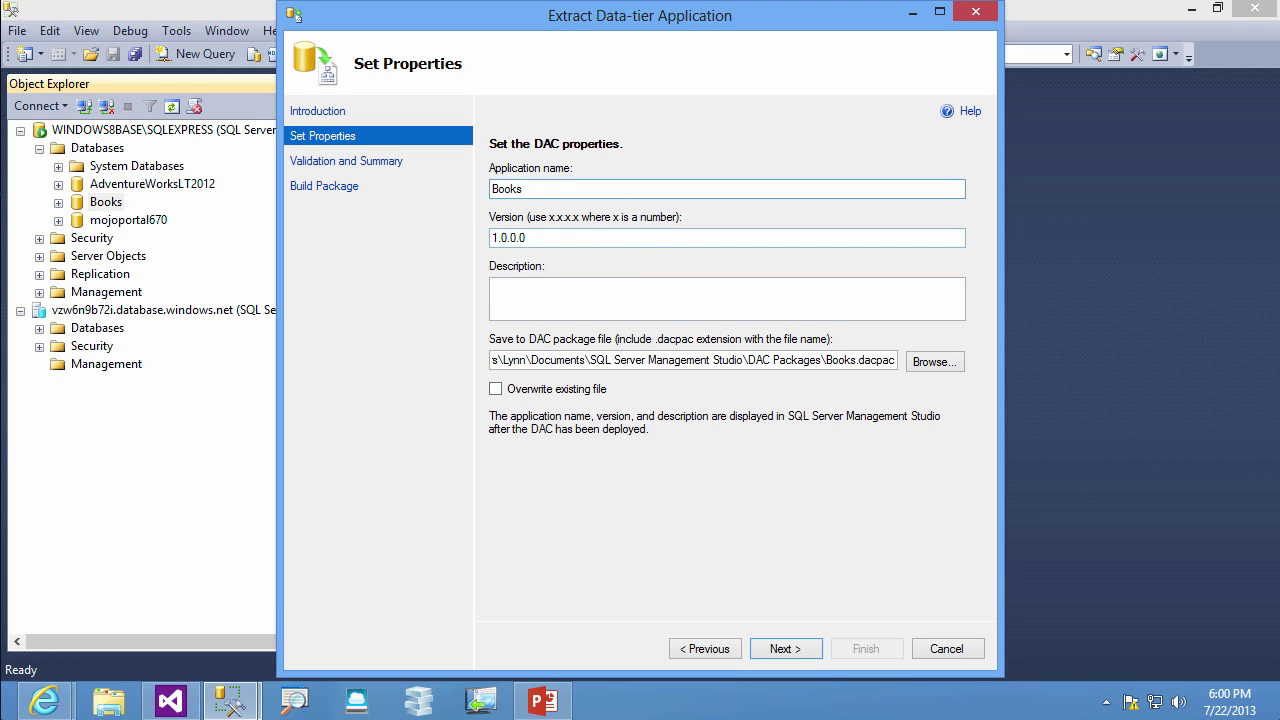
click(727, 299)
text(te)
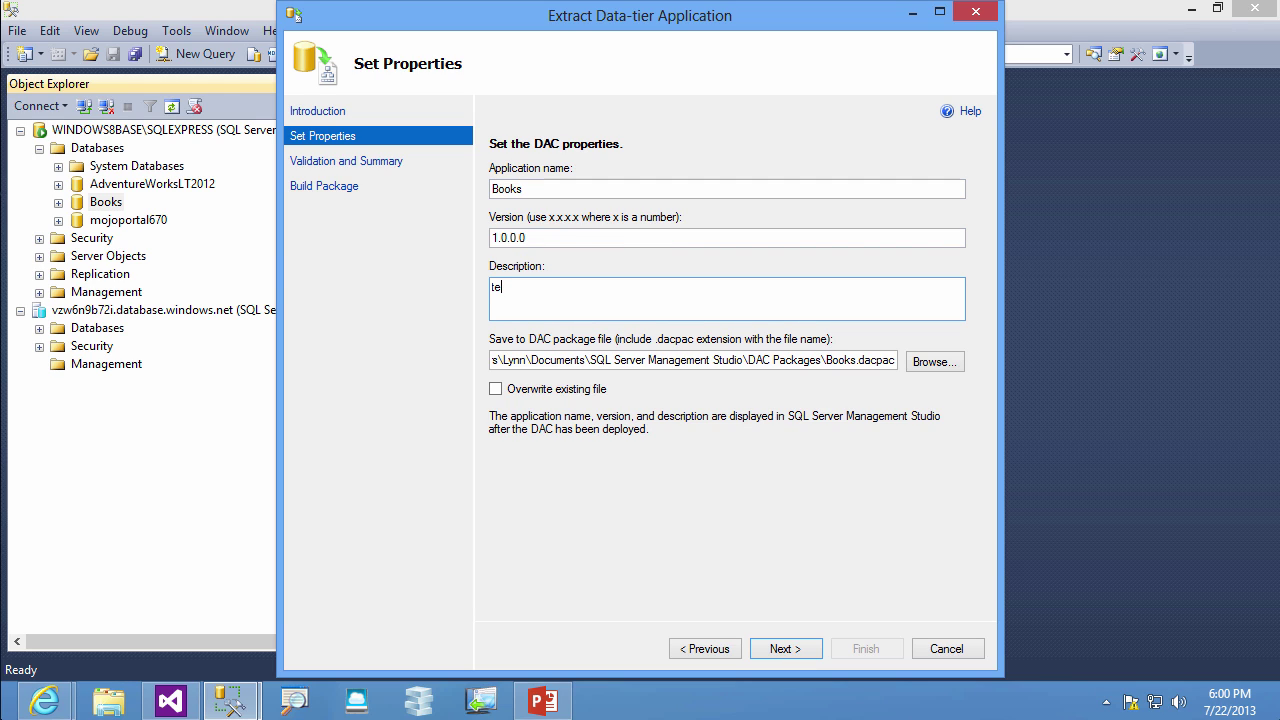
text(st for YouTube)
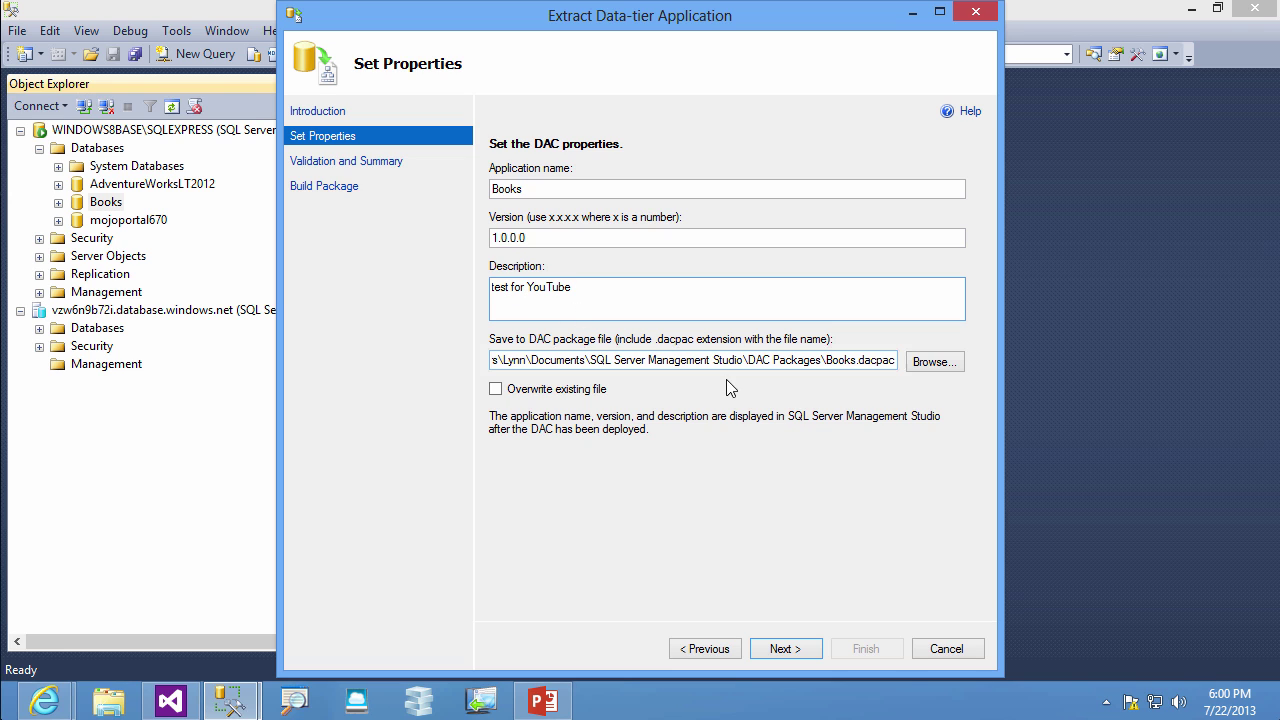
Step: Set the DAC package to save as Books.dacpac in the SSDT_July_2013_updates_DAC_more folder under Documents
click(940, 363)
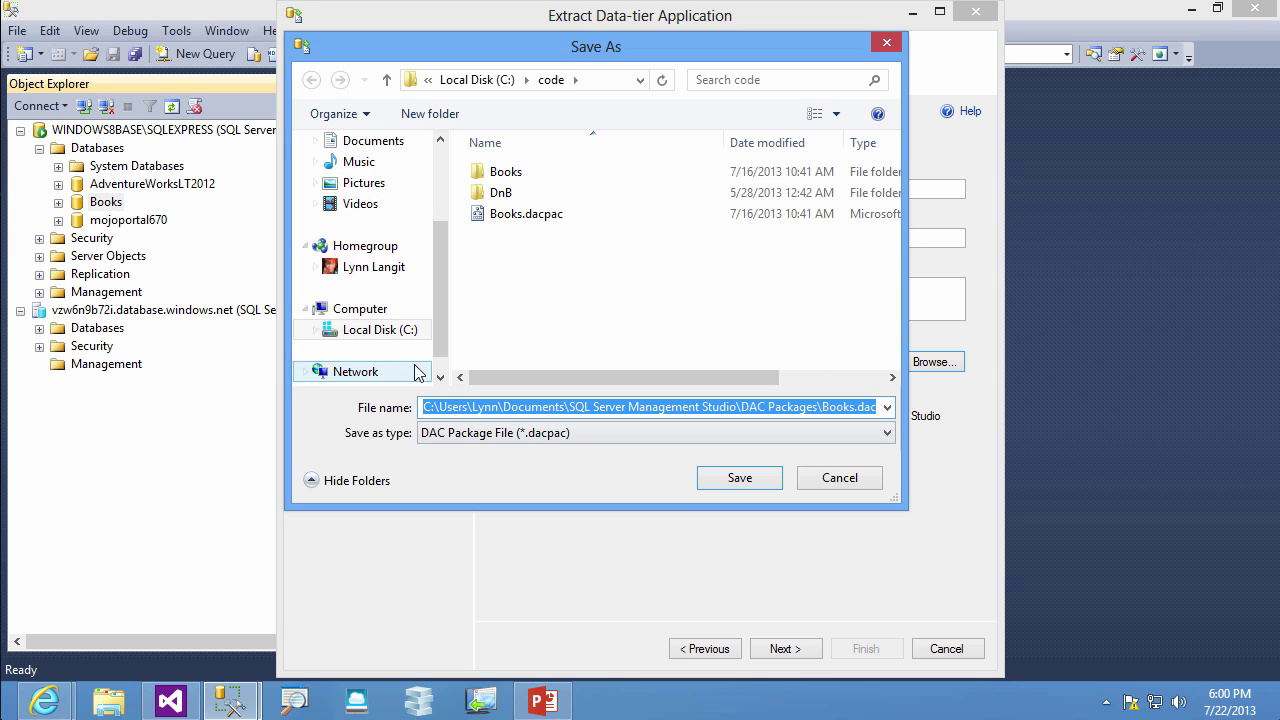
click(365, 140)
double_click(581, 289)
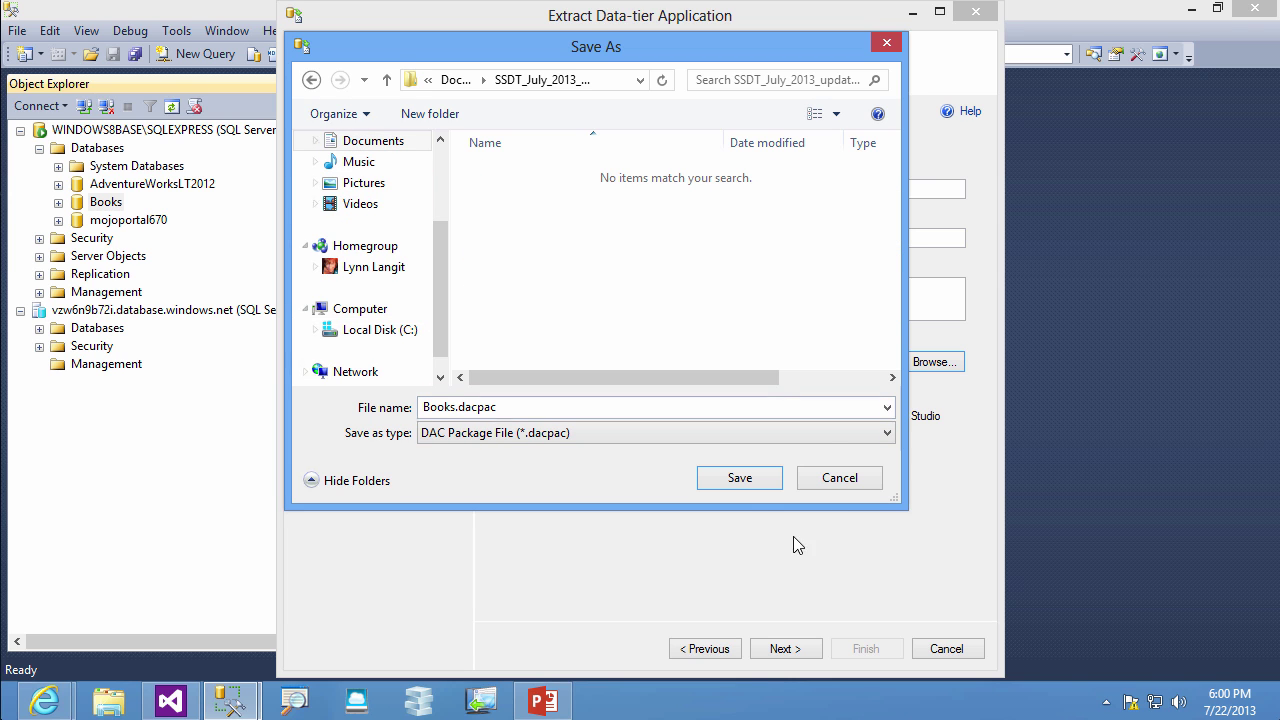
click(745, 481)
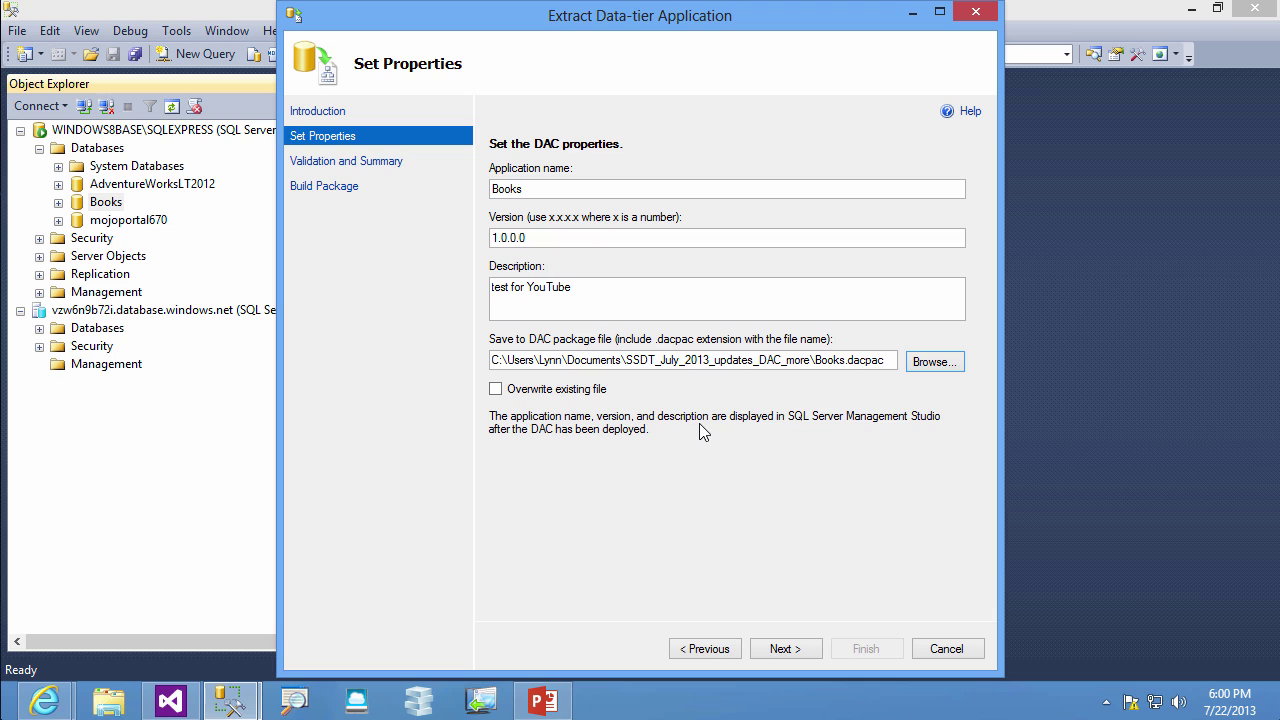
Step: Accept the extraction summary, build the Books DAC package and finish the wizard
click(785, 650)
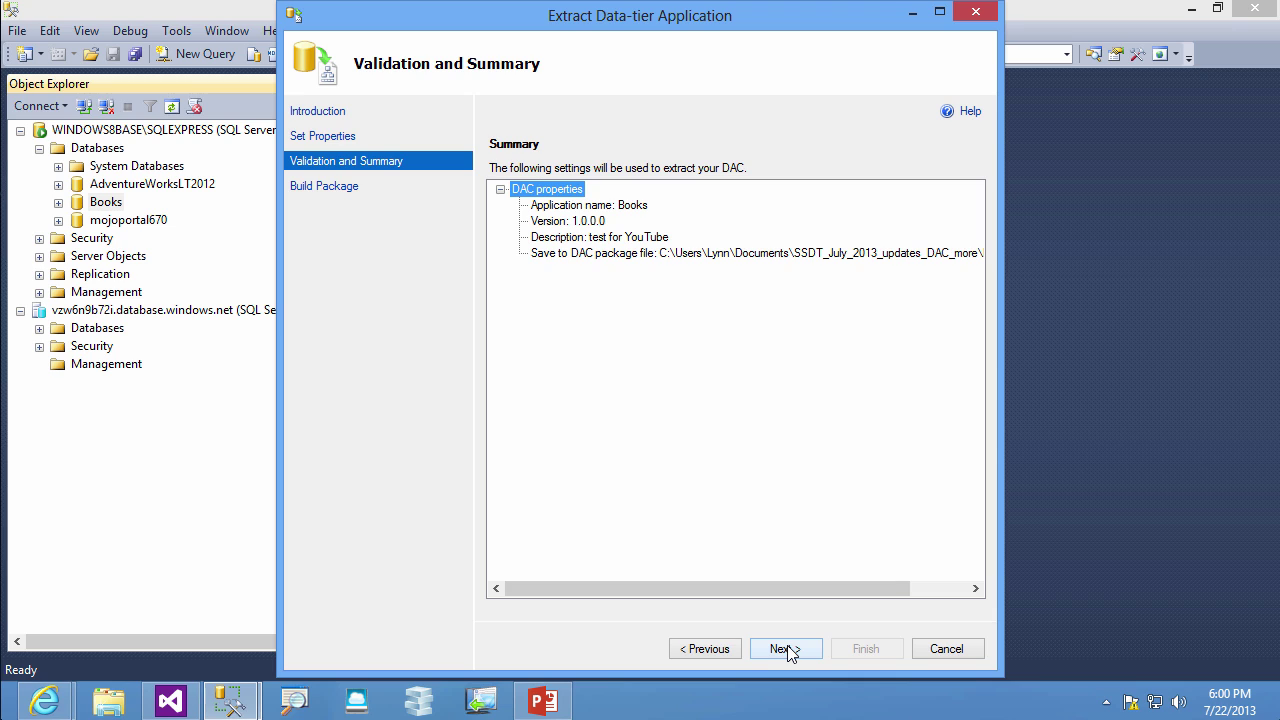
click(787, 649)
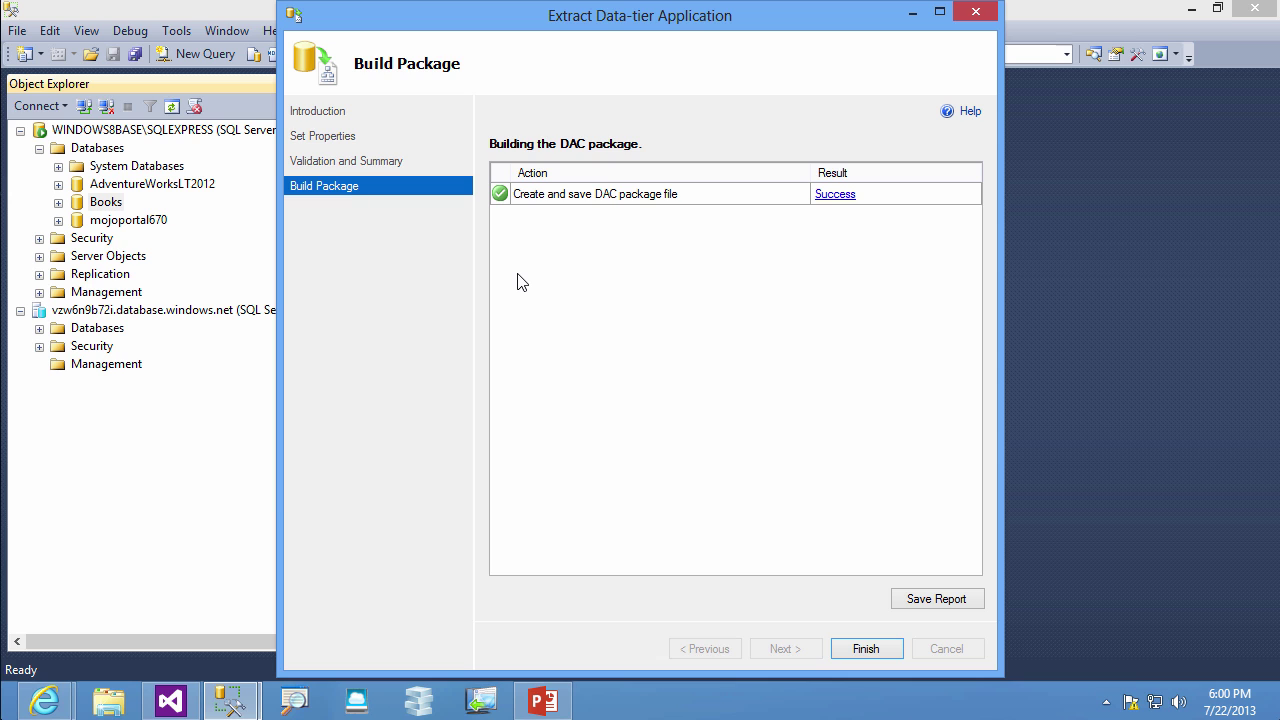
click(866, 649)
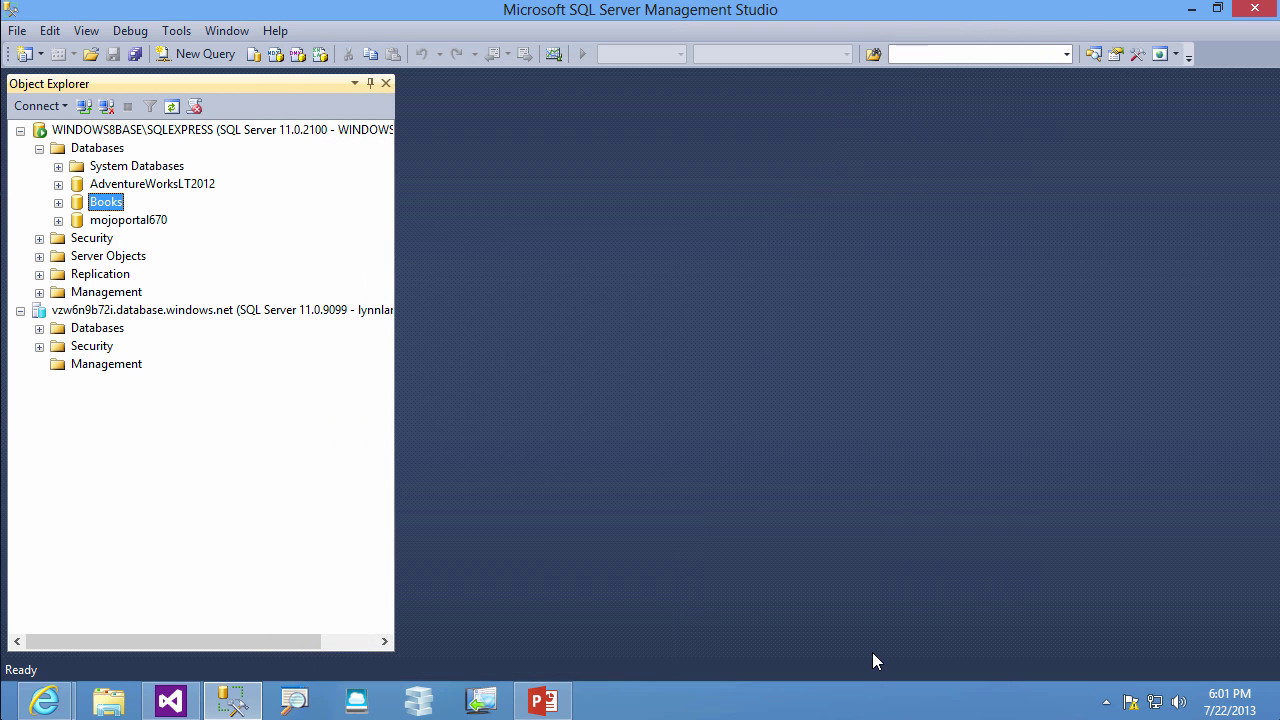
Step: Open the SSDT_July_2013_updates_DAC_more folder under Documents in File Explorer and widen its Name column
click(106, 703)
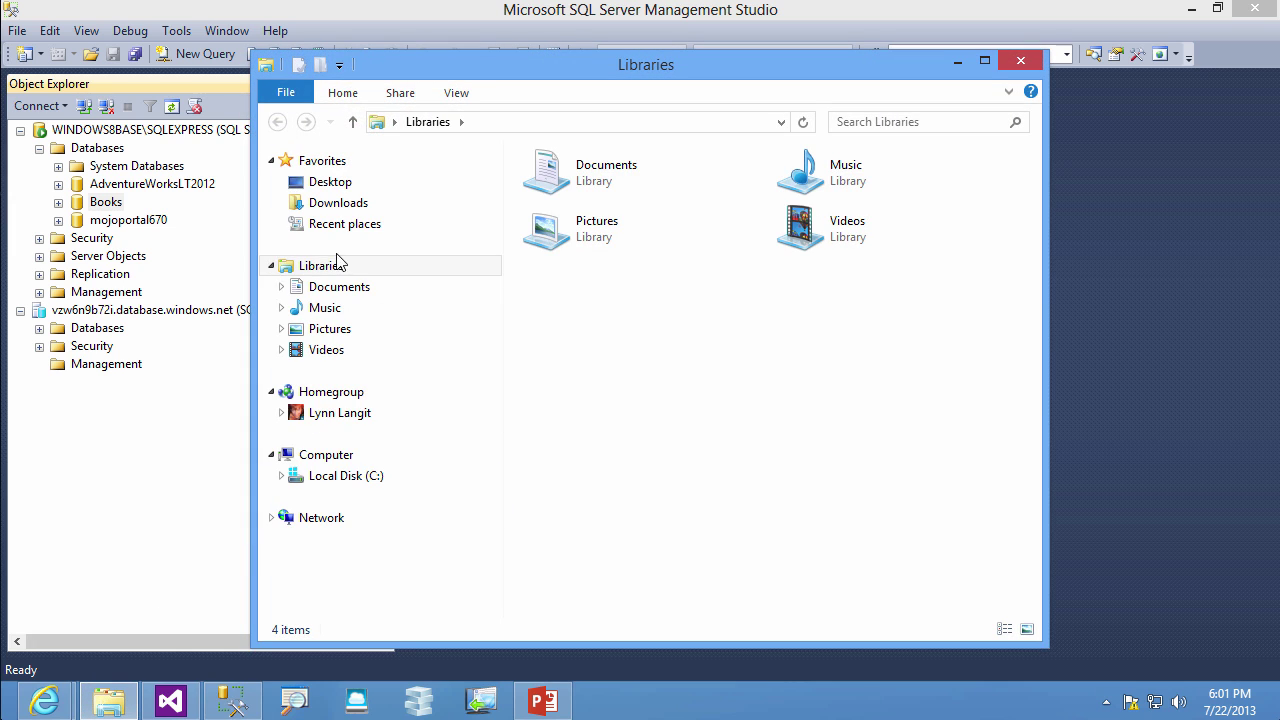
click(338, 287)
double_click(571, 287)
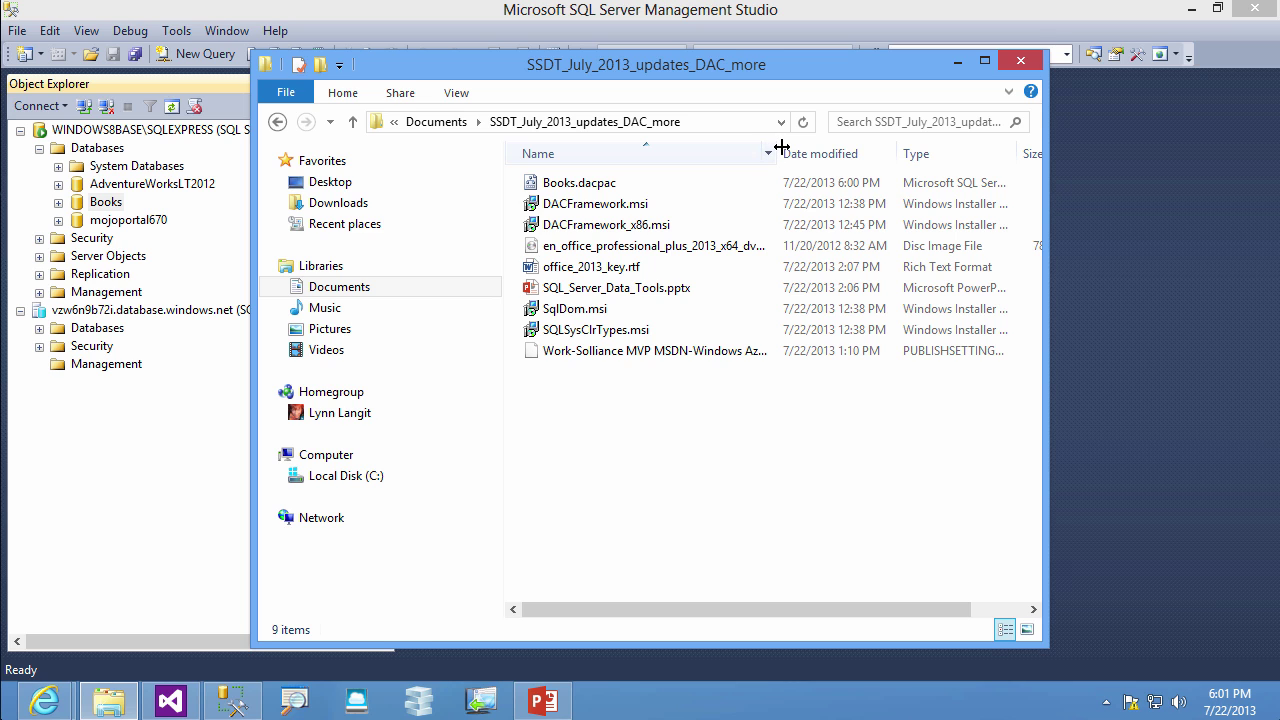
drag(781, 148, 861, 149)
Step: Unpack Books.dacpac into the proposed Books subfolder of SSDT_July_2013_updates_DAC_more
click(592, 188)
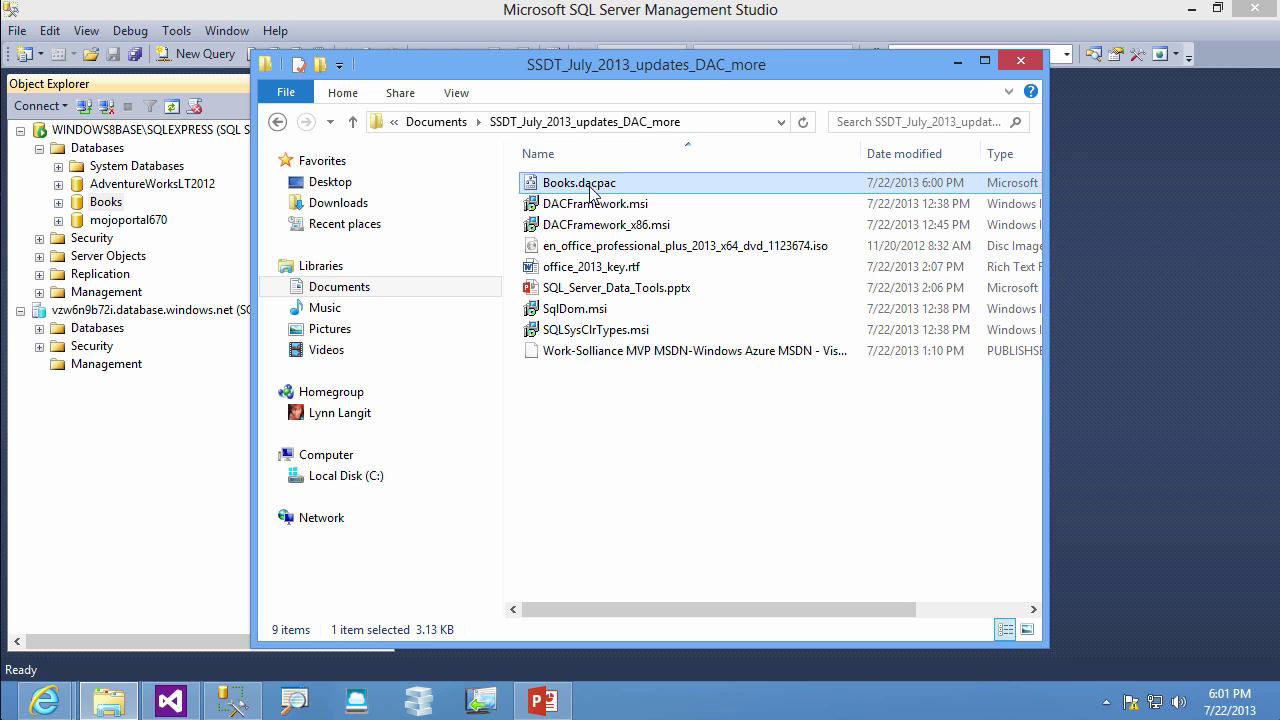
right_click(592, 188)
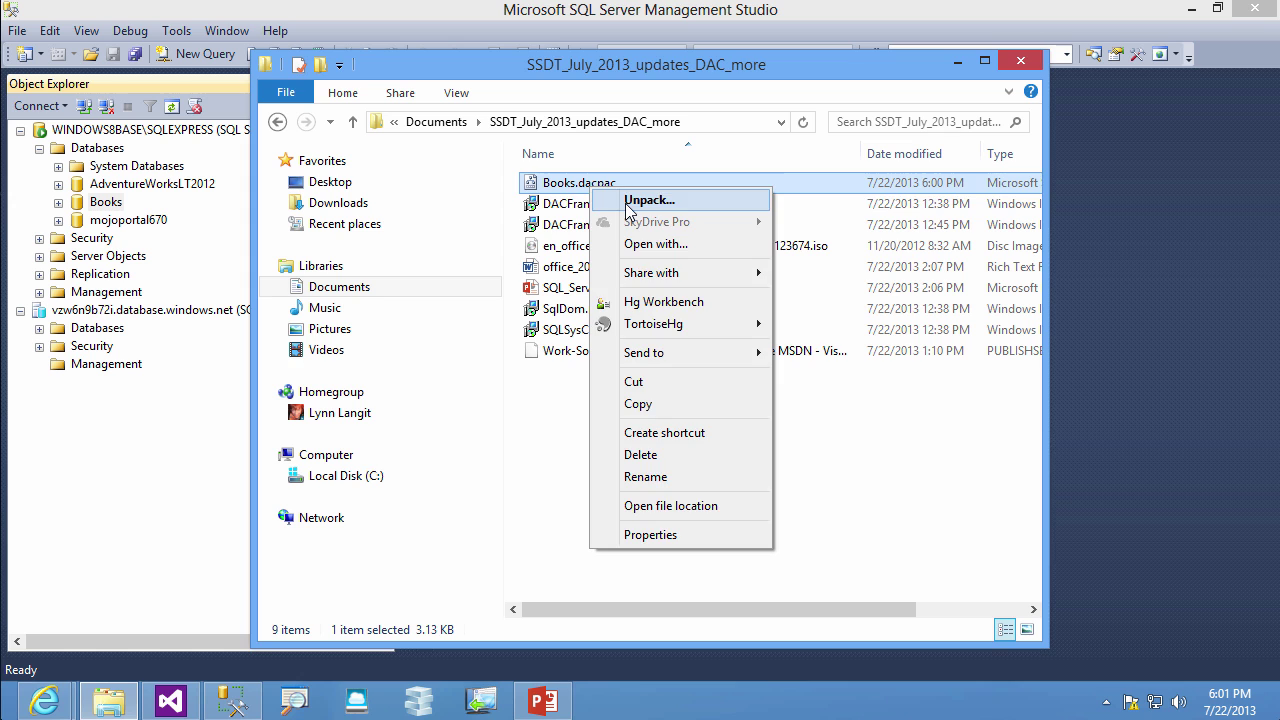
click(628, 201)
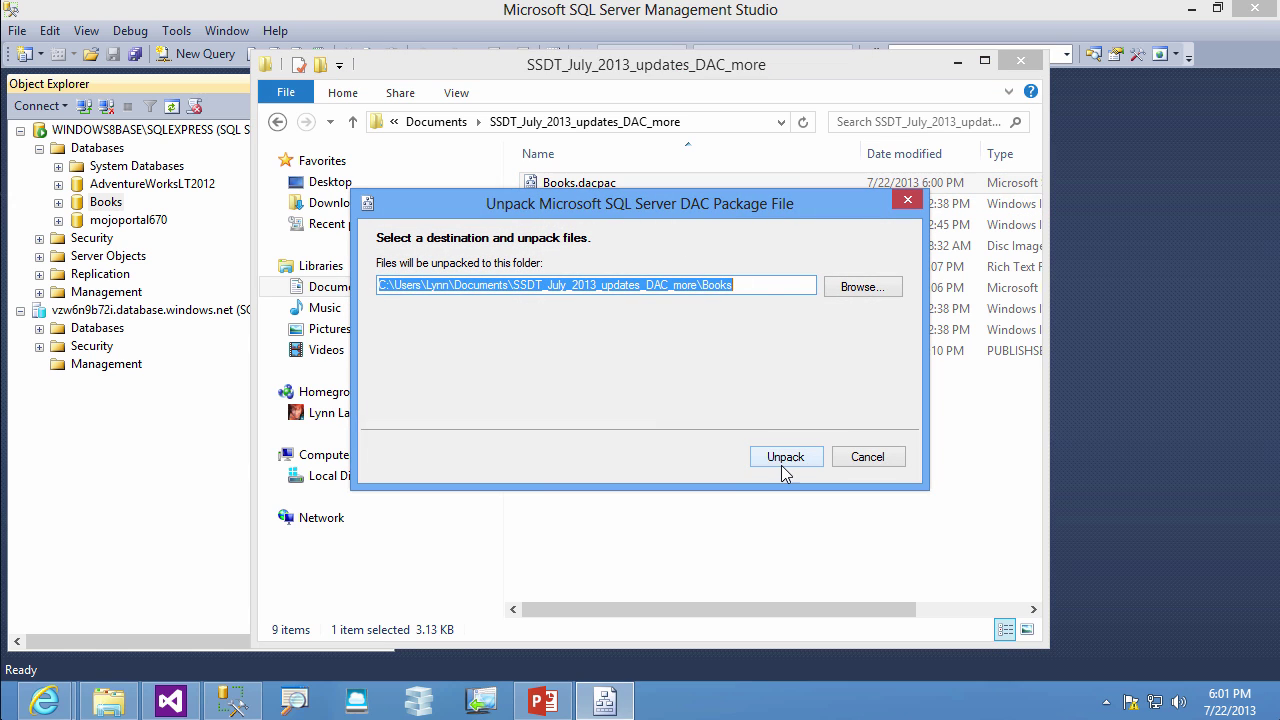
click(783, 465)
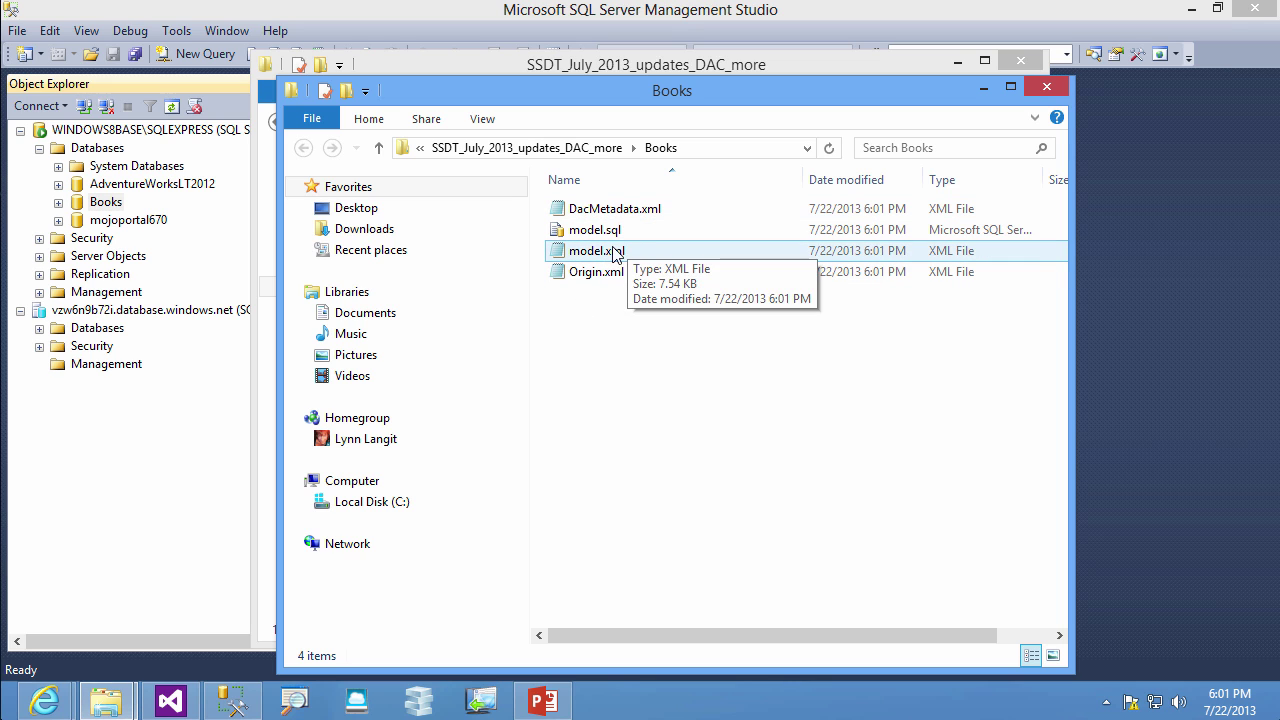
Step: Examine the table definitions and constraints in the unpacked model.sql, and close the script and the Books folder
right_click(595, 232)
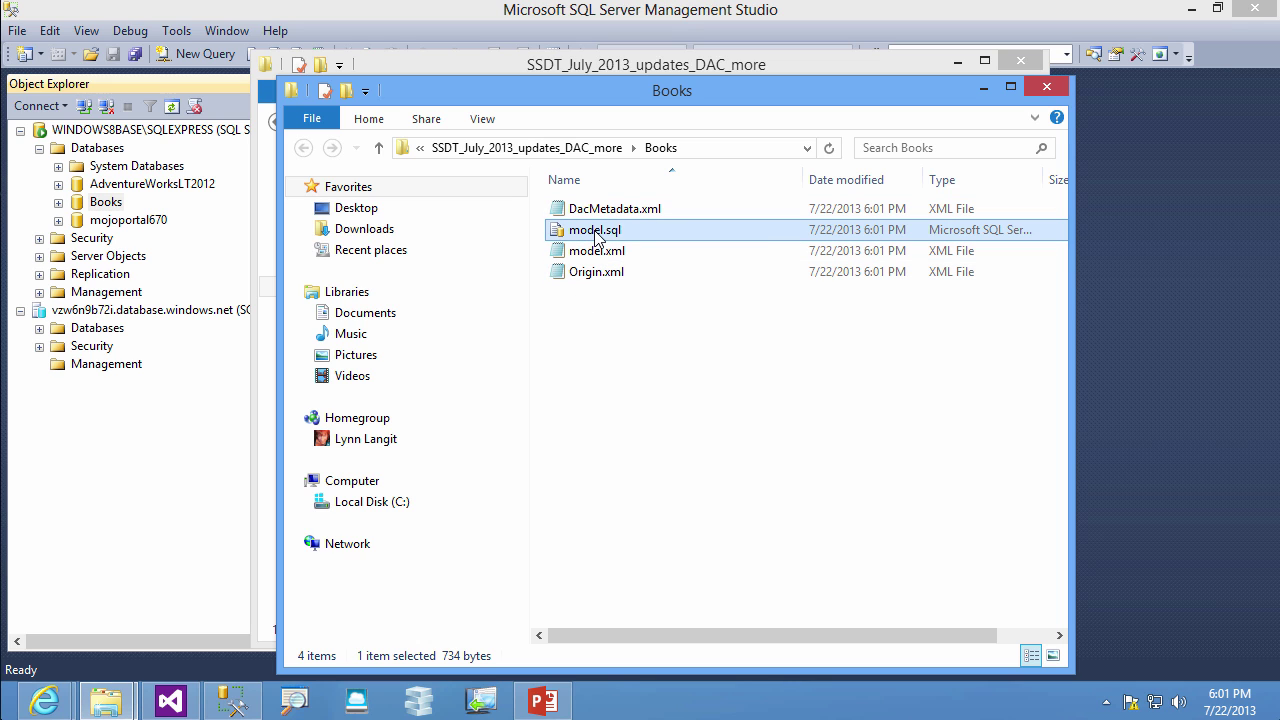
click(638, 266)
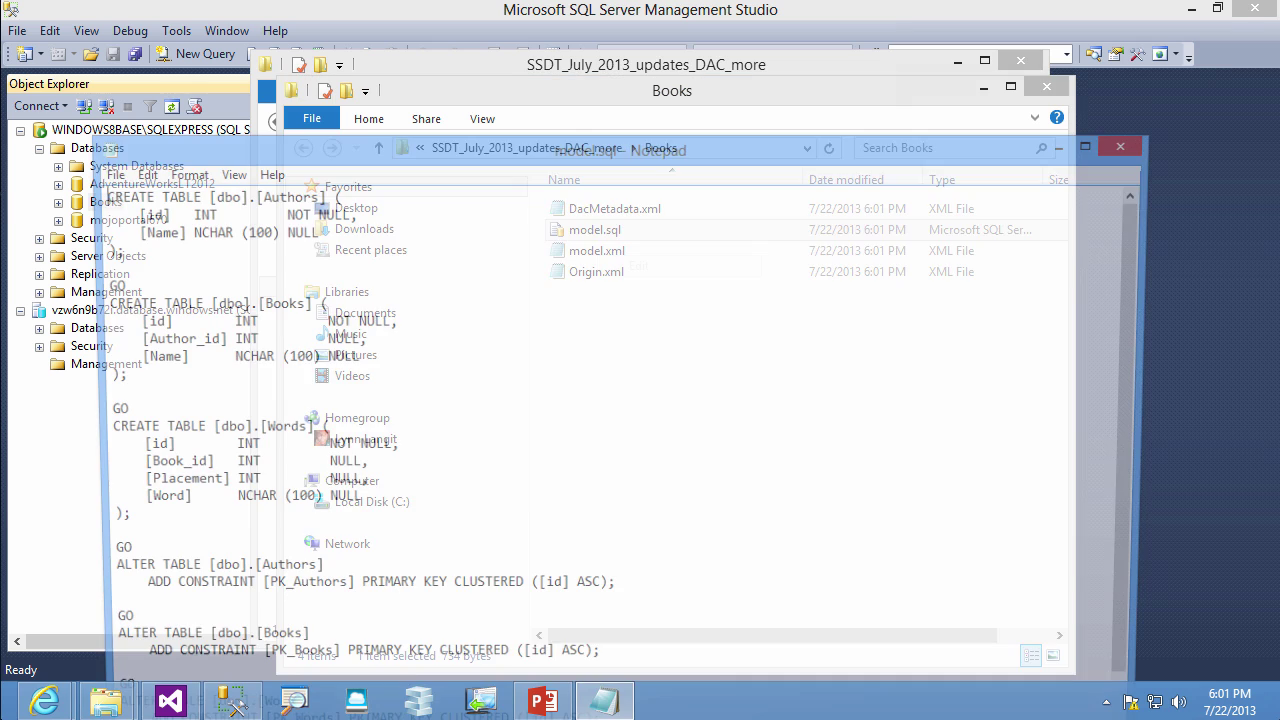
scroll(615, 430, down, 1)
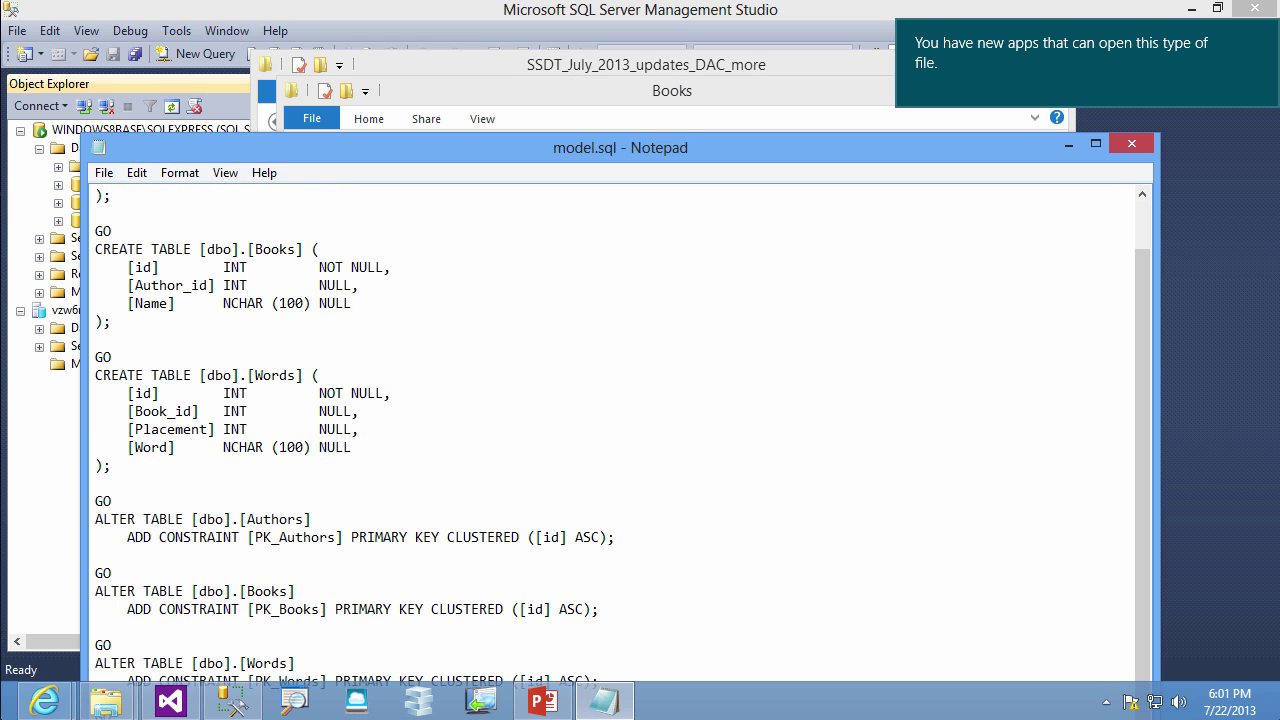
scroll(615, 430, up, 1)
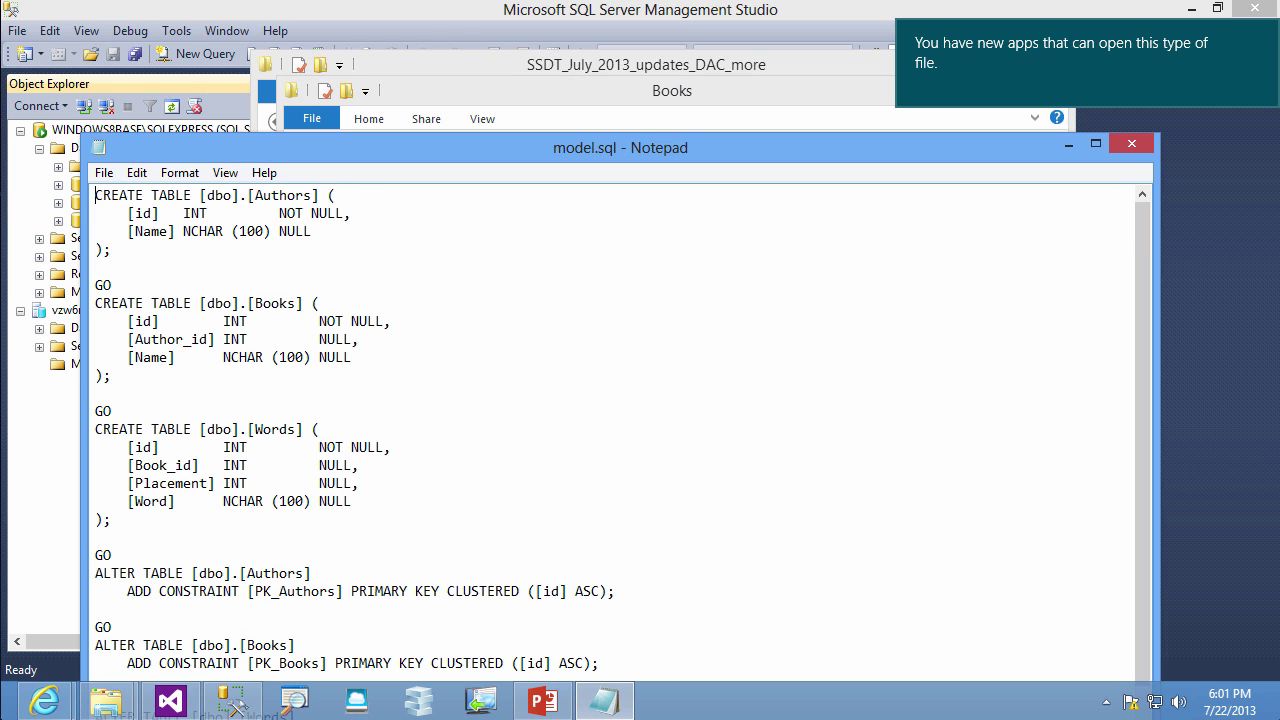
scroll(615, 430, down, 1)
click(1131, 145)
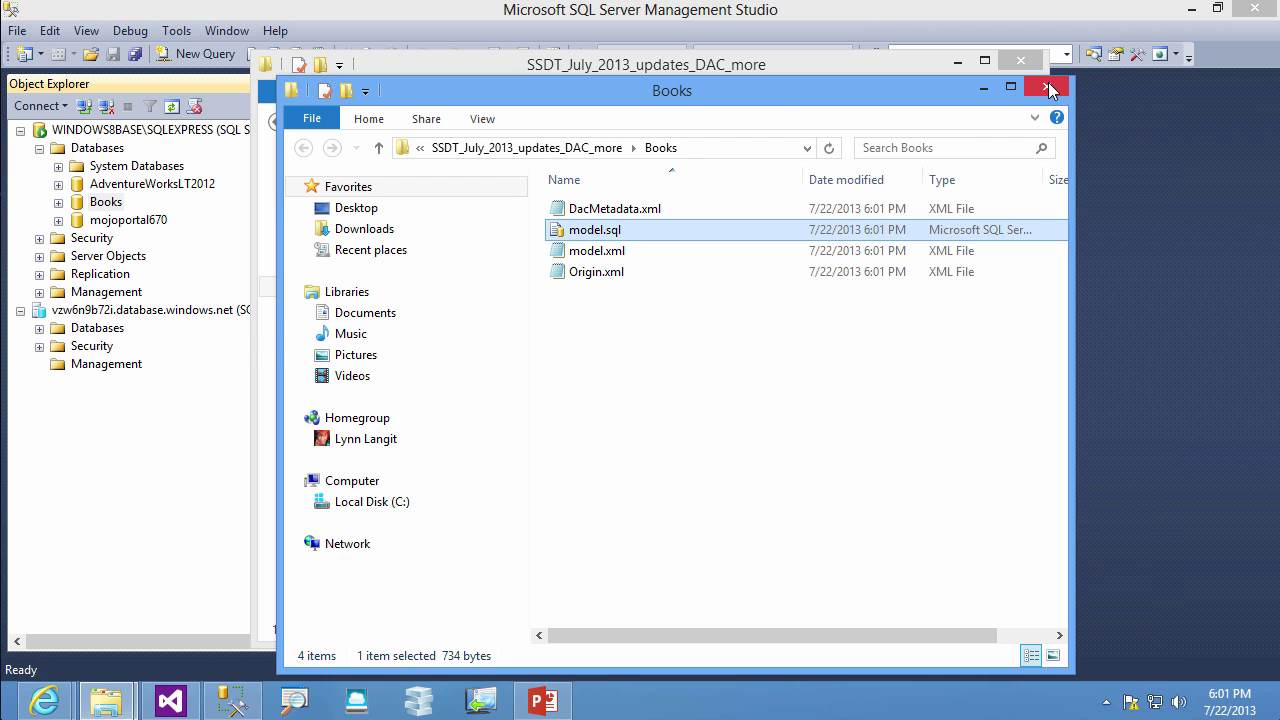
click(1047, 88)
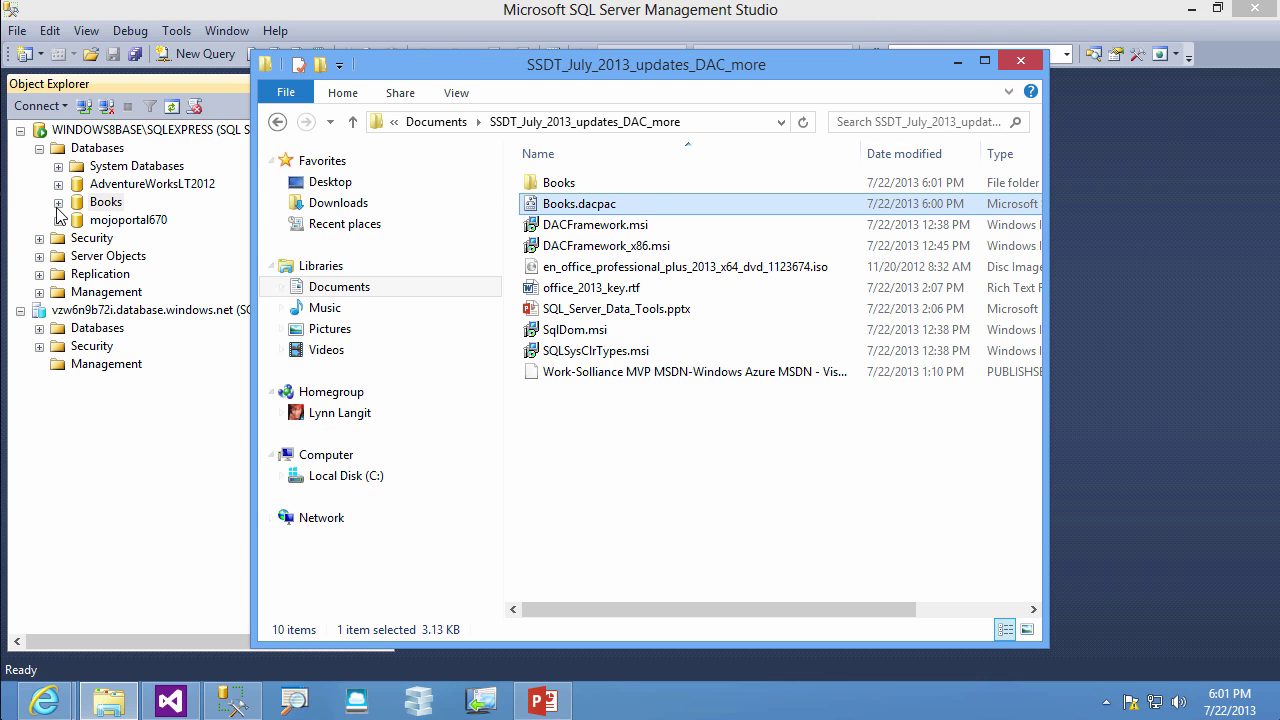
Step: Return to SQL Server Management Studio and examine the Books database's object folders, including Programmability, and collapse them again
click(58, 202)
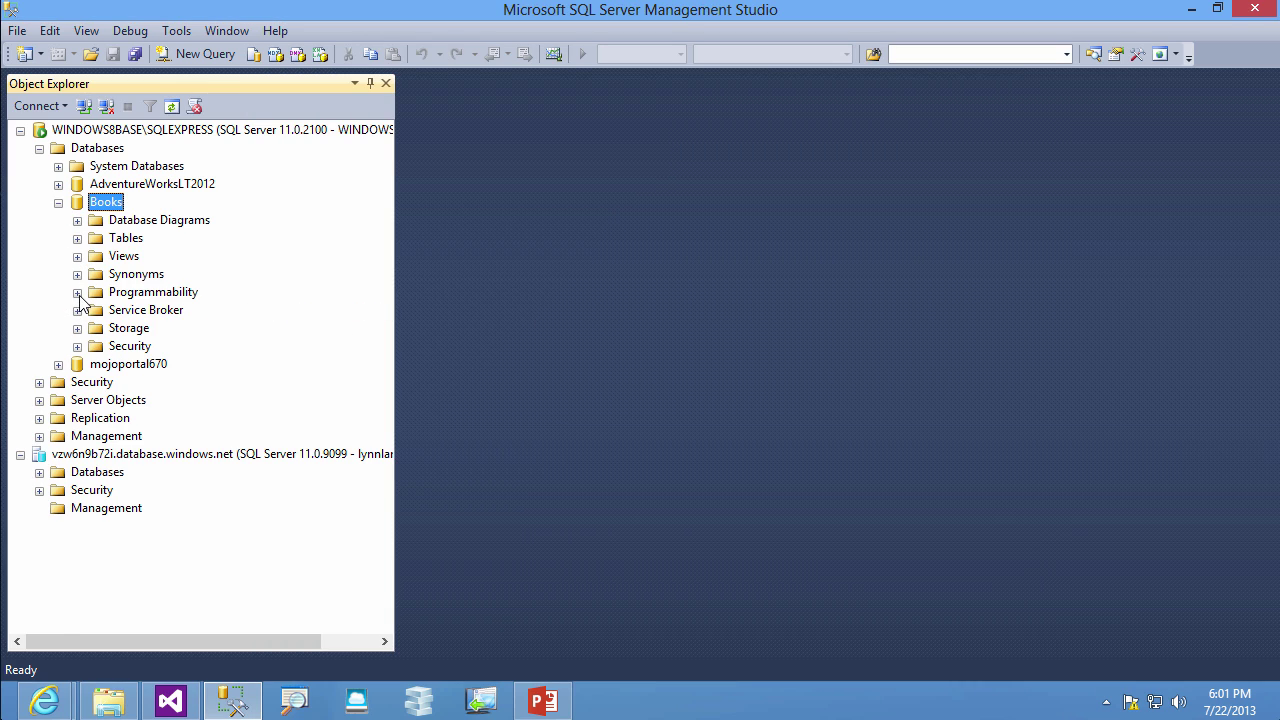
click(78, 292)
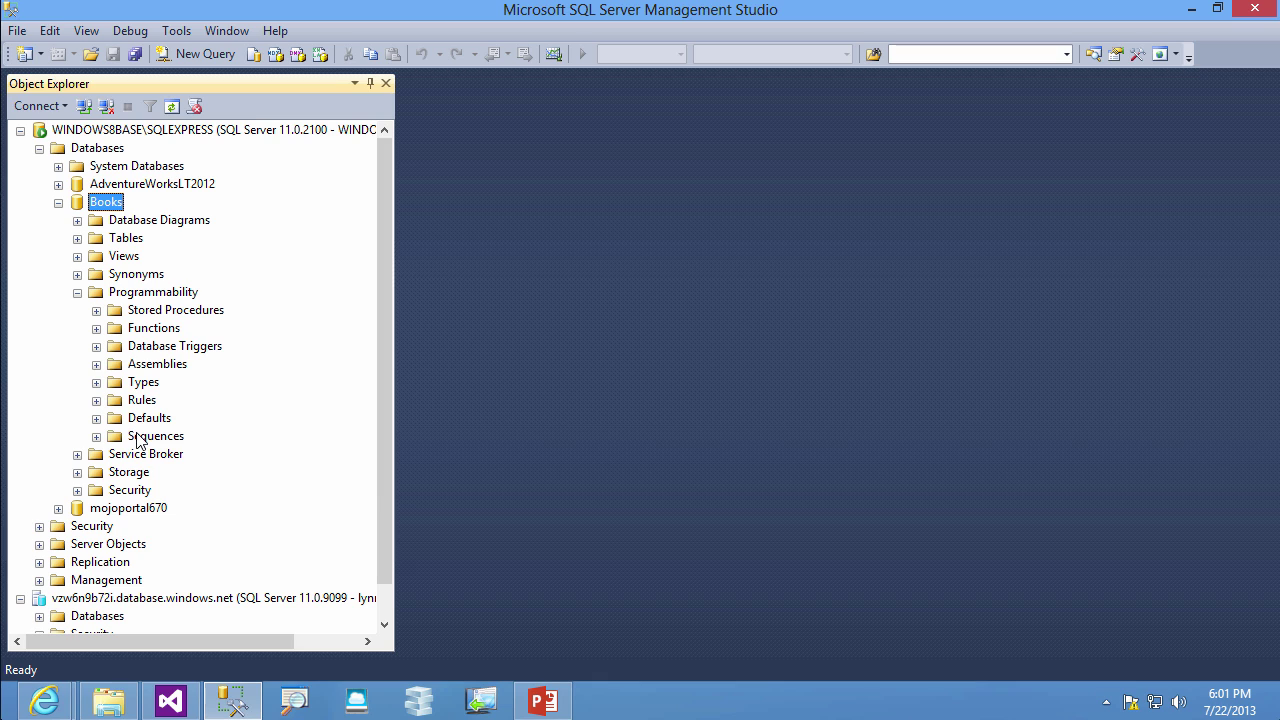
click(78, 293)
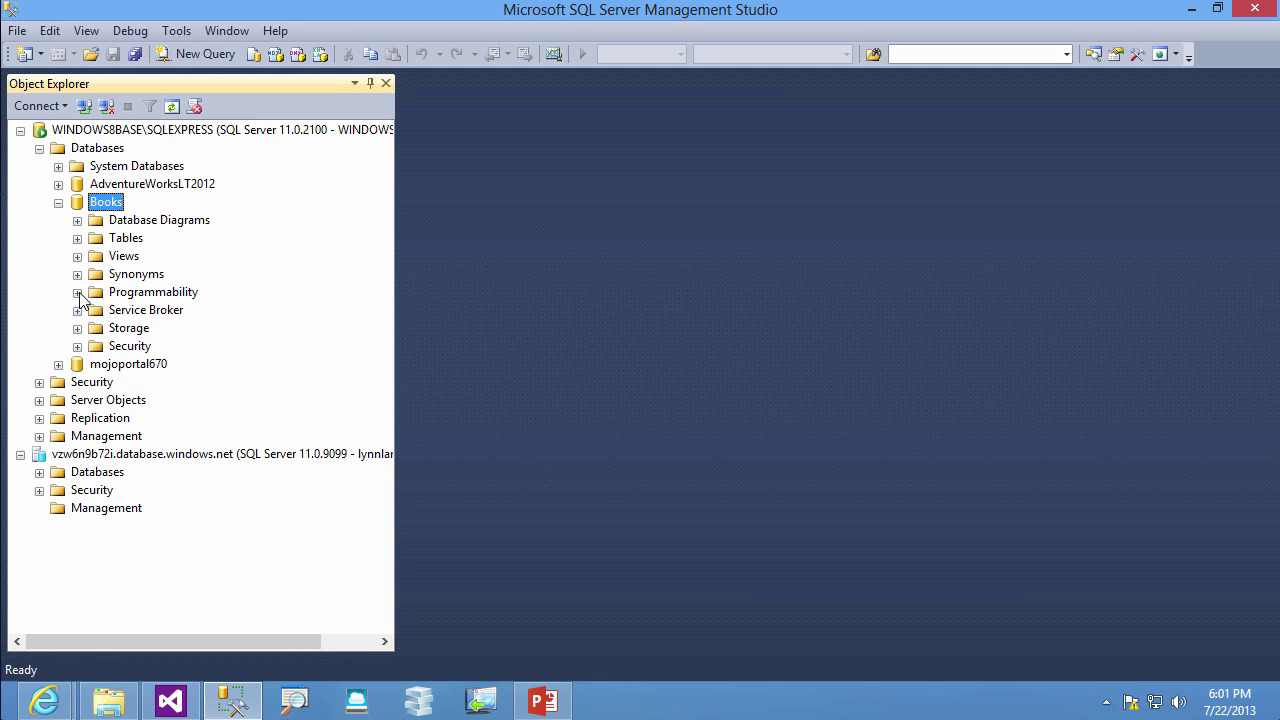
click(58, 203)
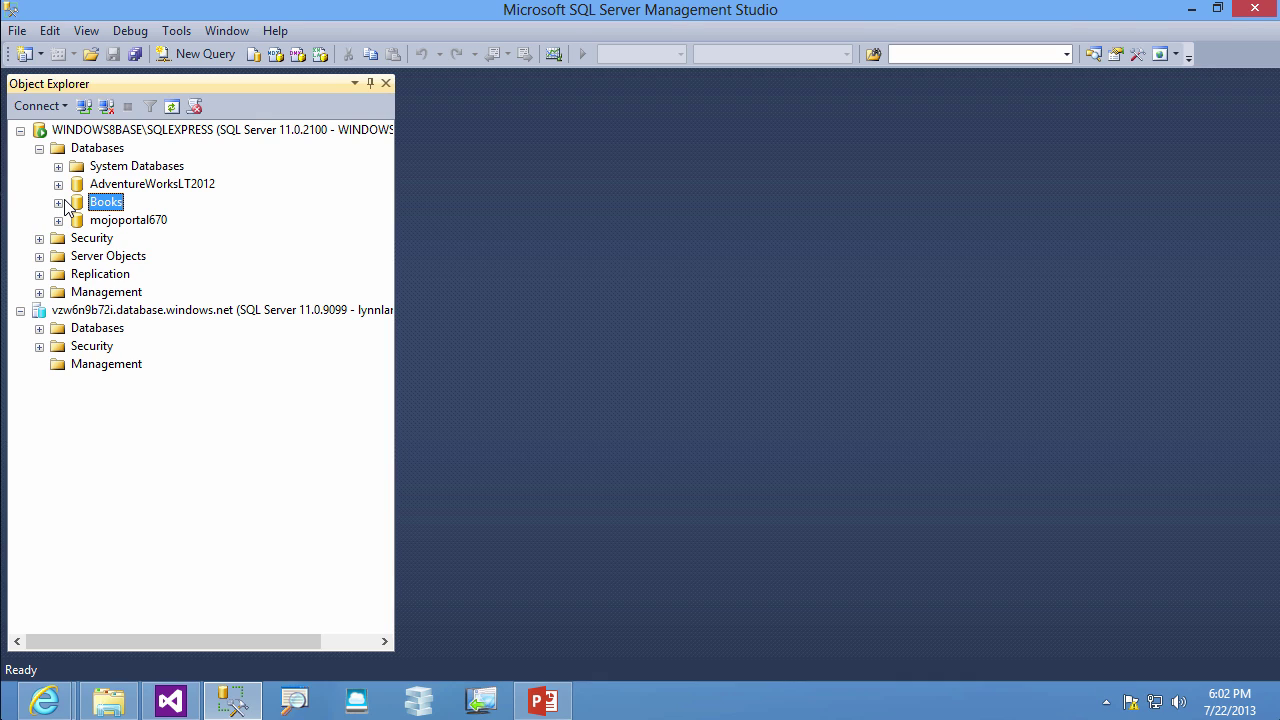
Step: Start exporting the local Books database as a data-tier application and proceed to the export settings
right_click(102, 208)
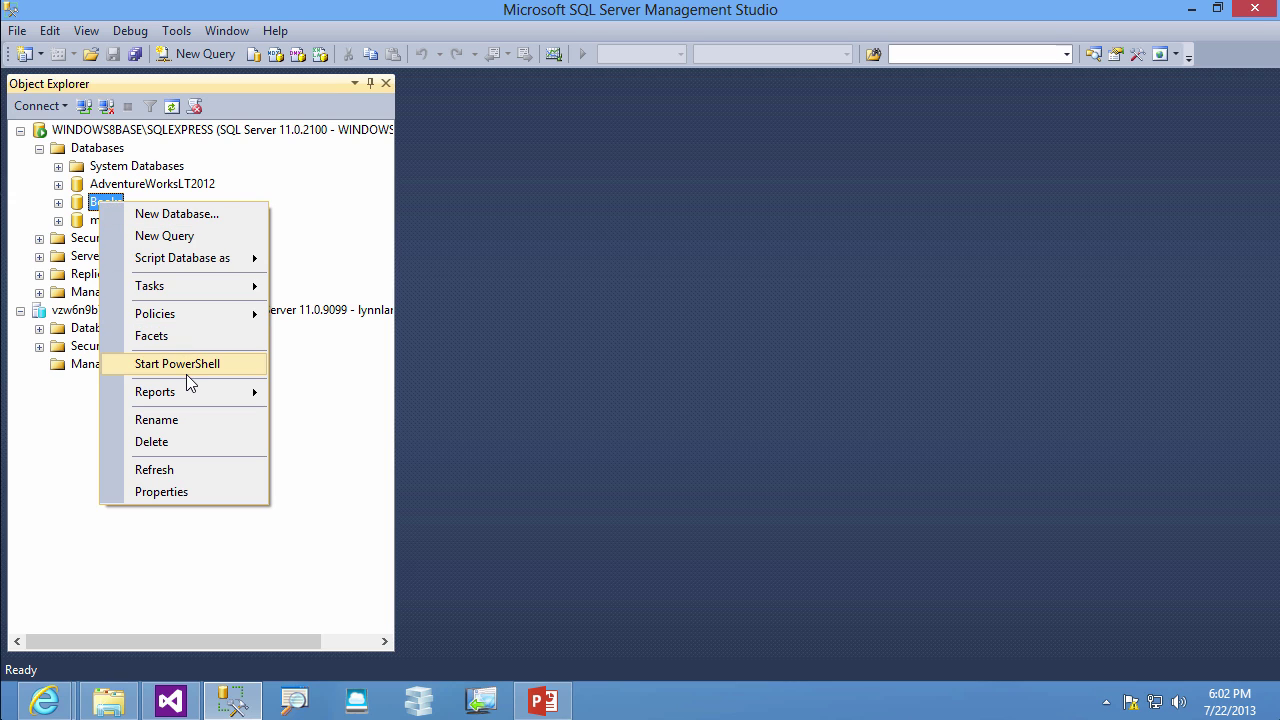
mouse_move(215, 283)
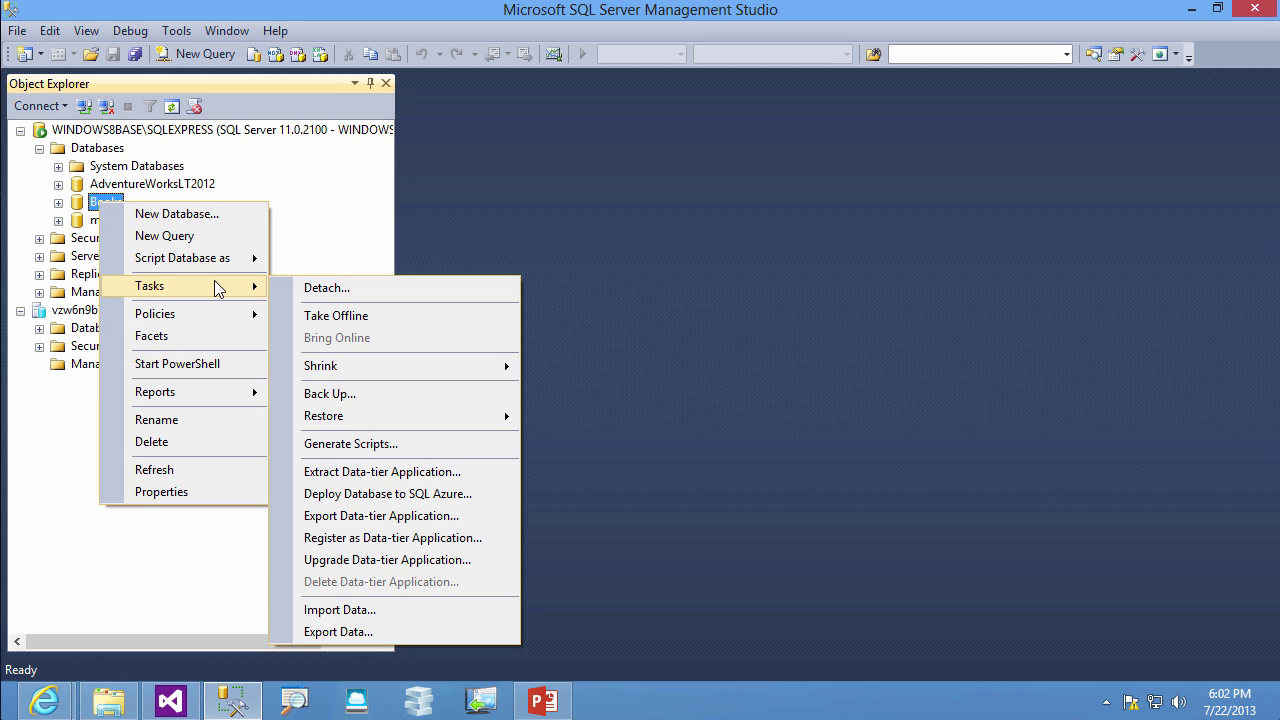
click(419, 516)
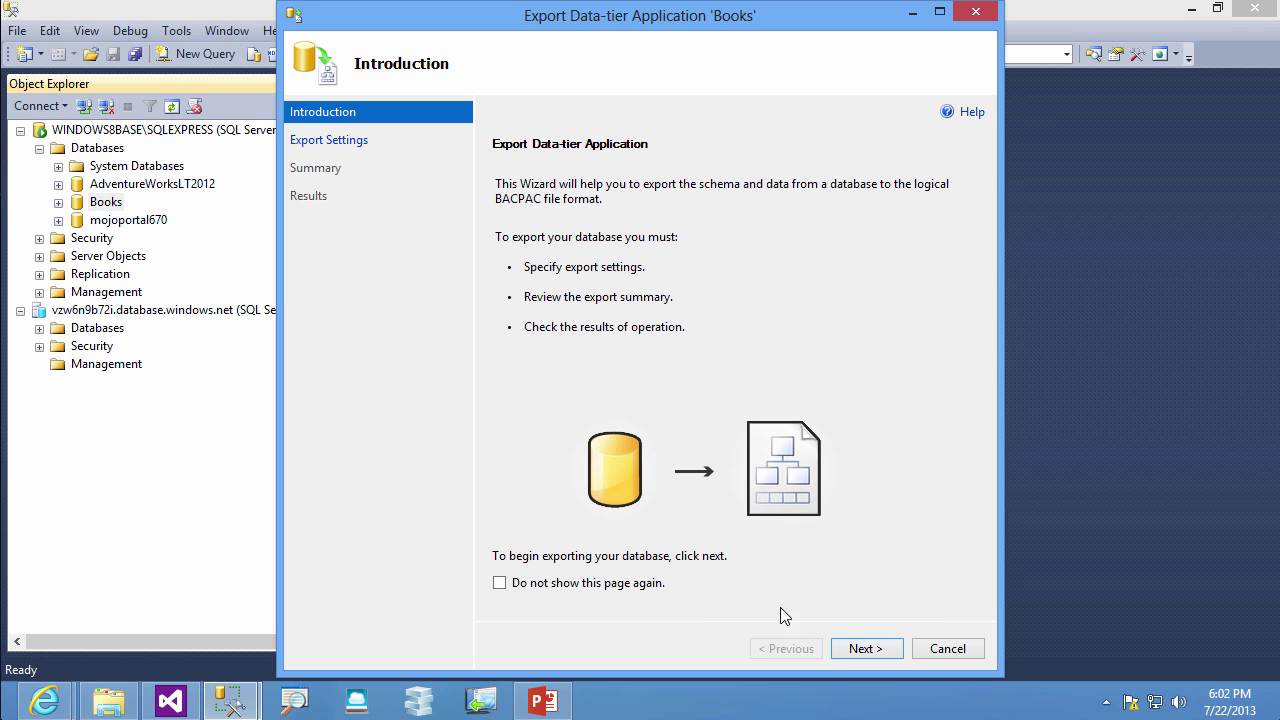
click(862, 652)
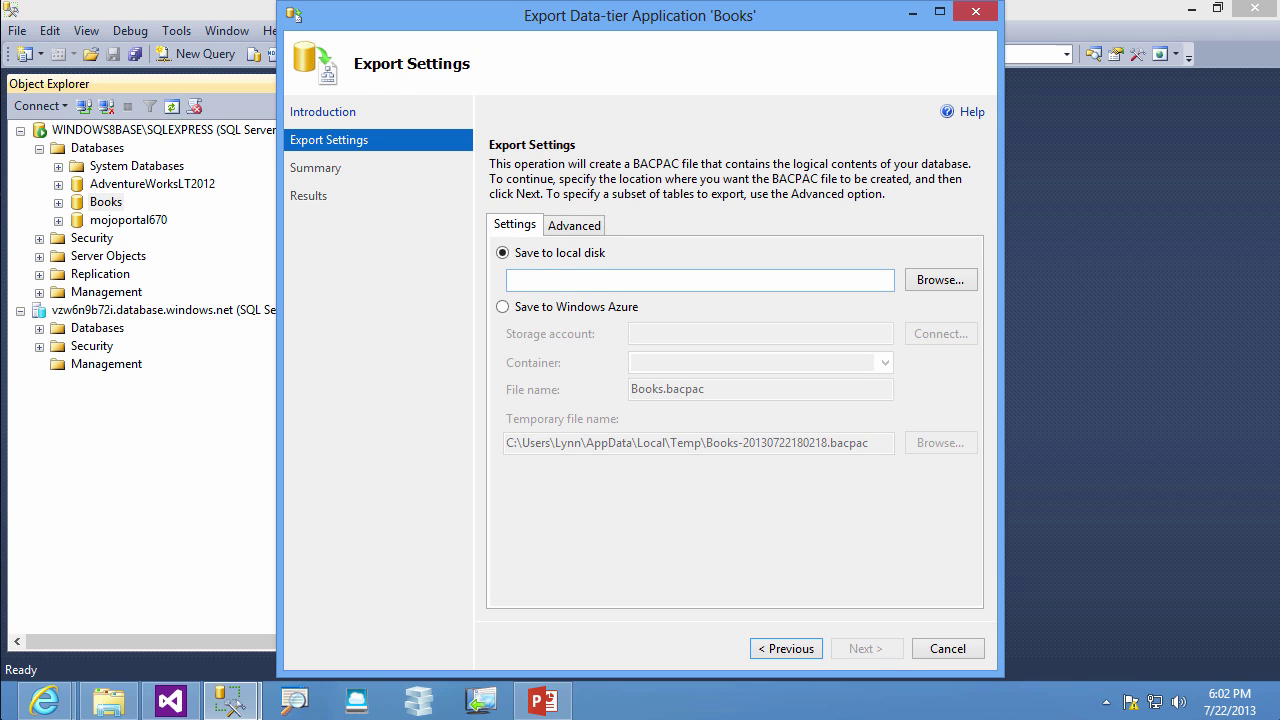
Step: Keep the export target on local disk and choose Books.bacpac in the BooksDatabase folder as the output file
click(503, 308)
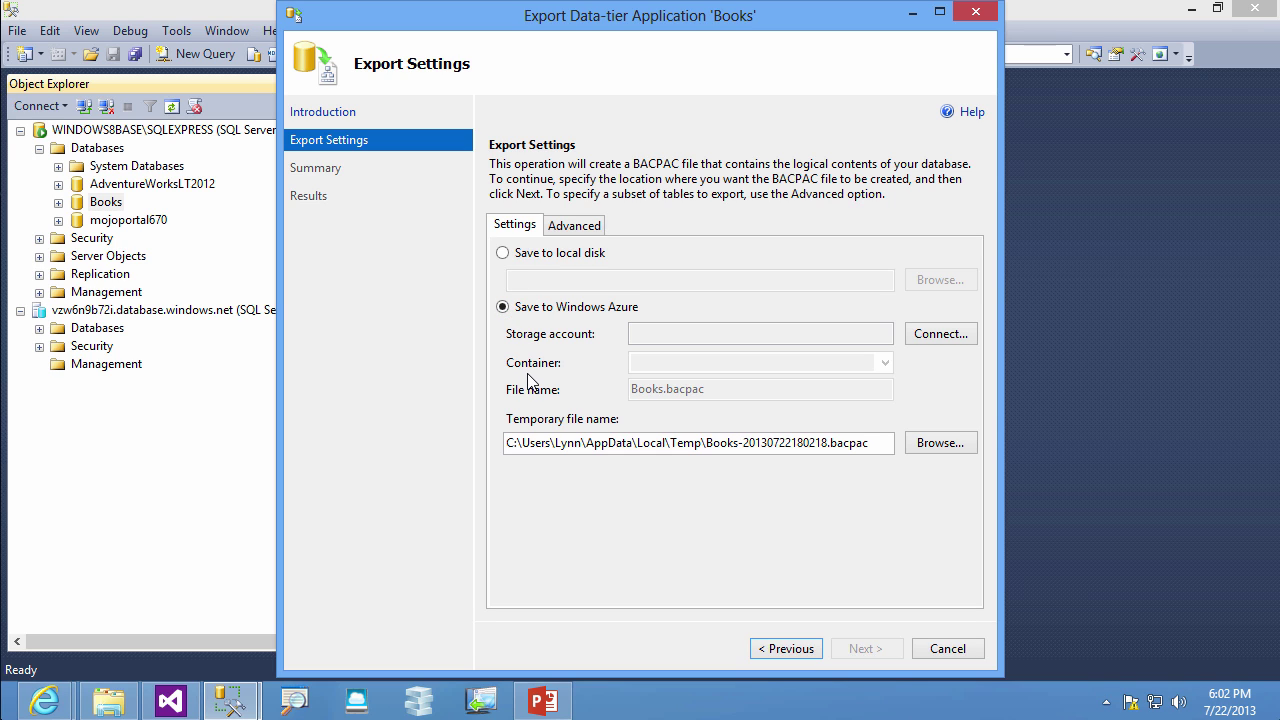
click(504, 254)
click(924, 284)
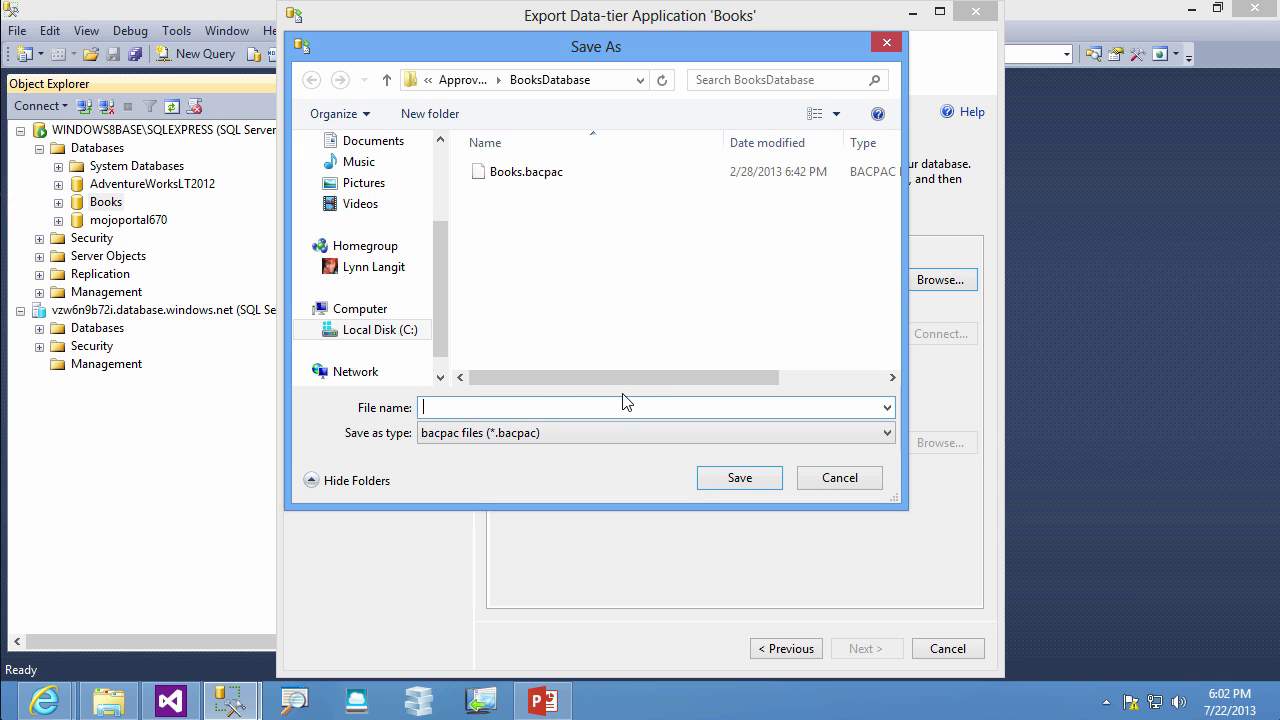
click(543, 171)
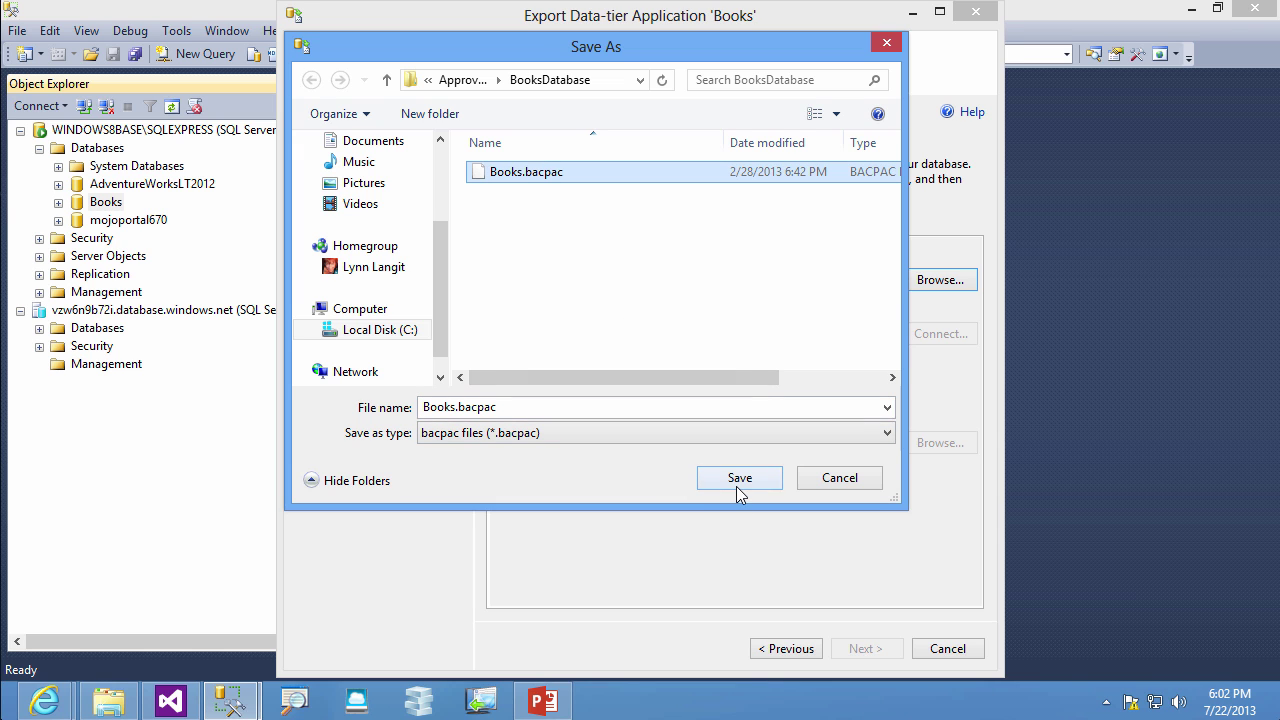
click(737, 480)
Step: Expand the list of tables for data export and exclude sysdiagrams from the dbo schema
click(570, 228)
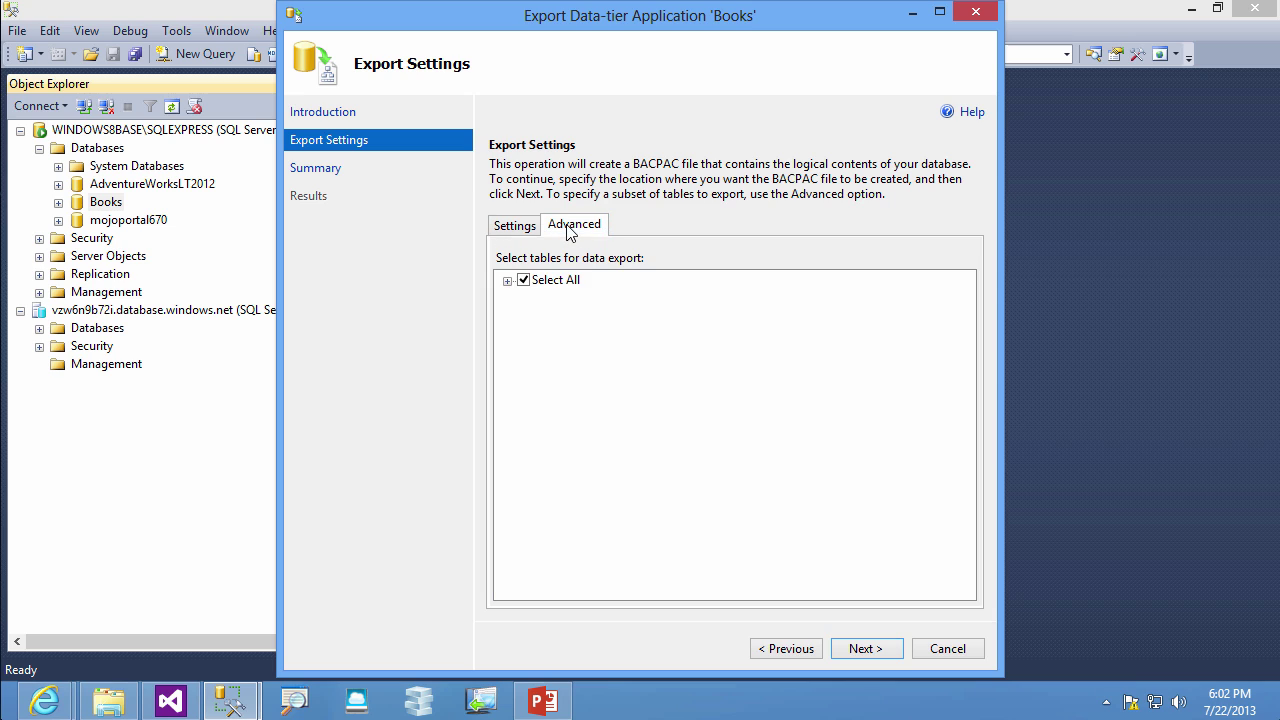
click(507, 281)
click(524, 299)
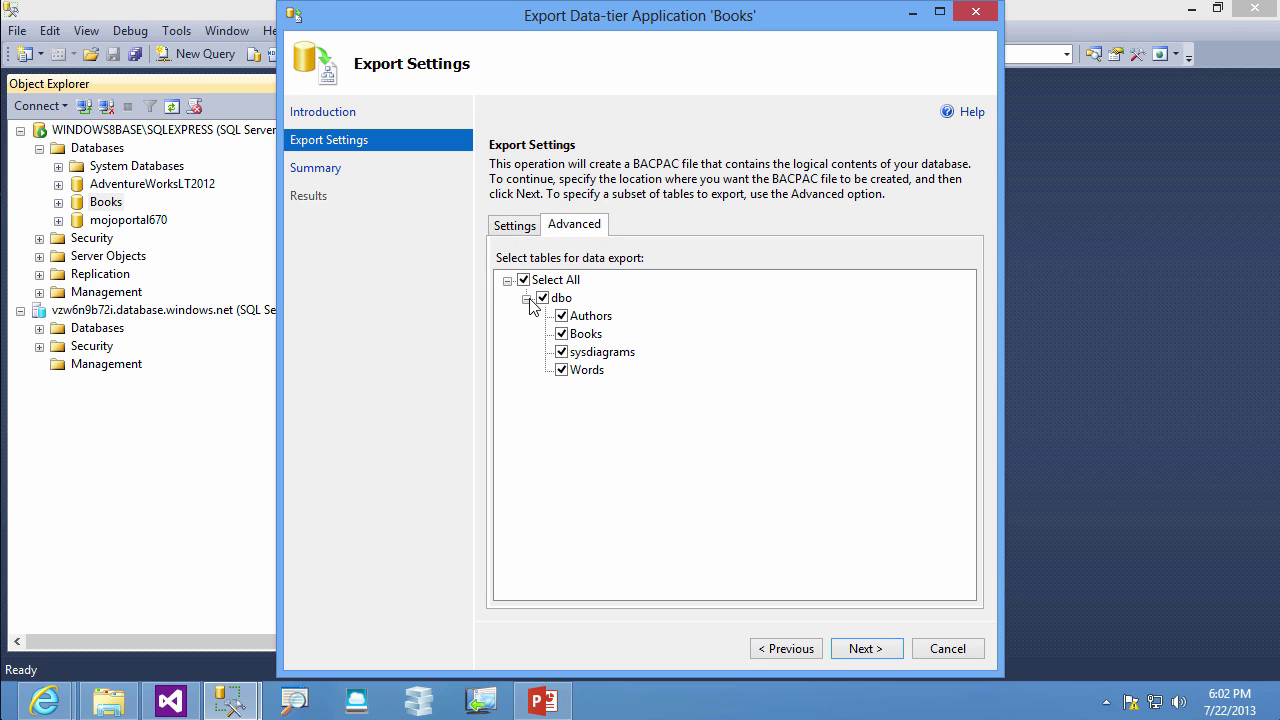
click(561, 352)
Step: Allow overwriting the existing Books.bacpac, run the export, and close the wizard after it completes
click(865, 650)
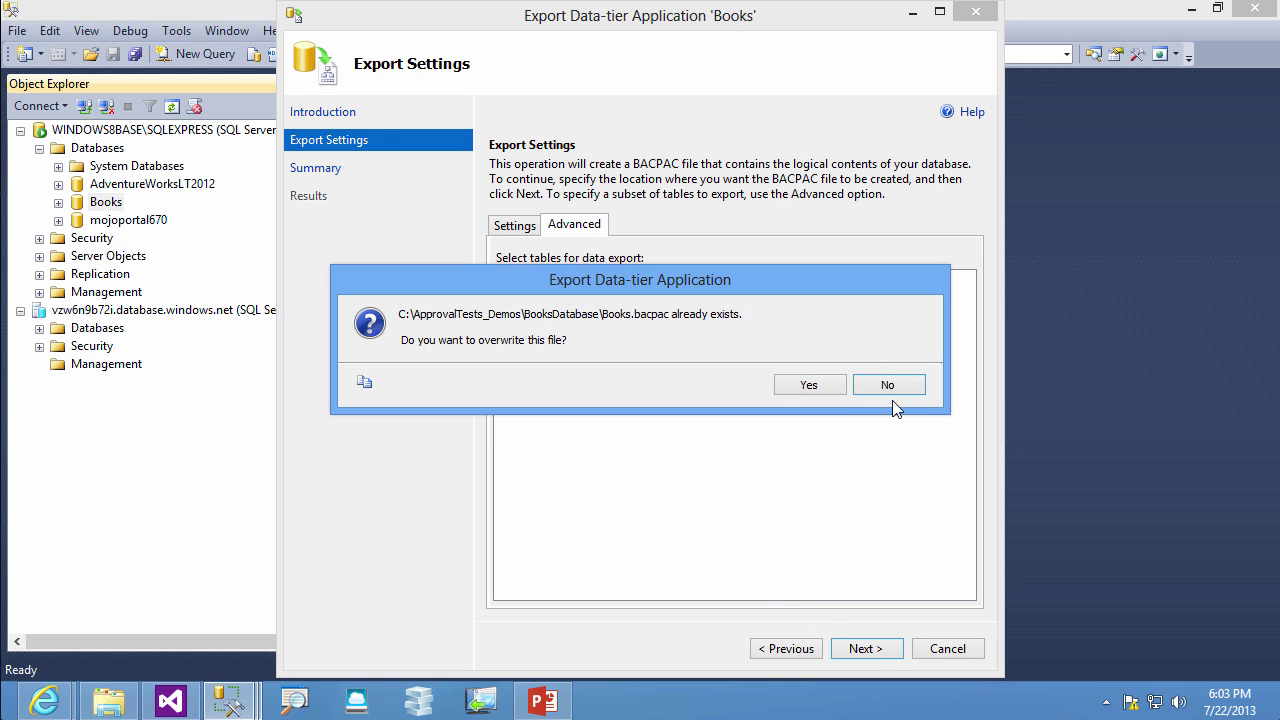
click(836, 388)
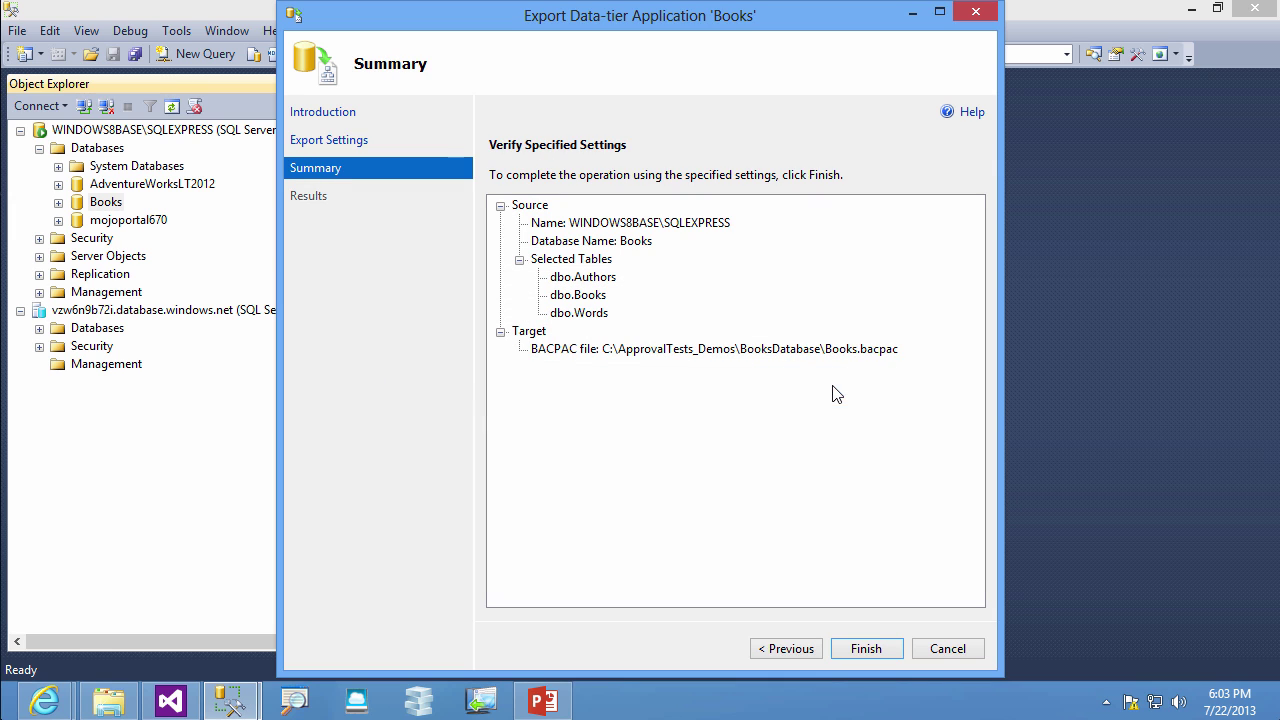
click(867, 649)
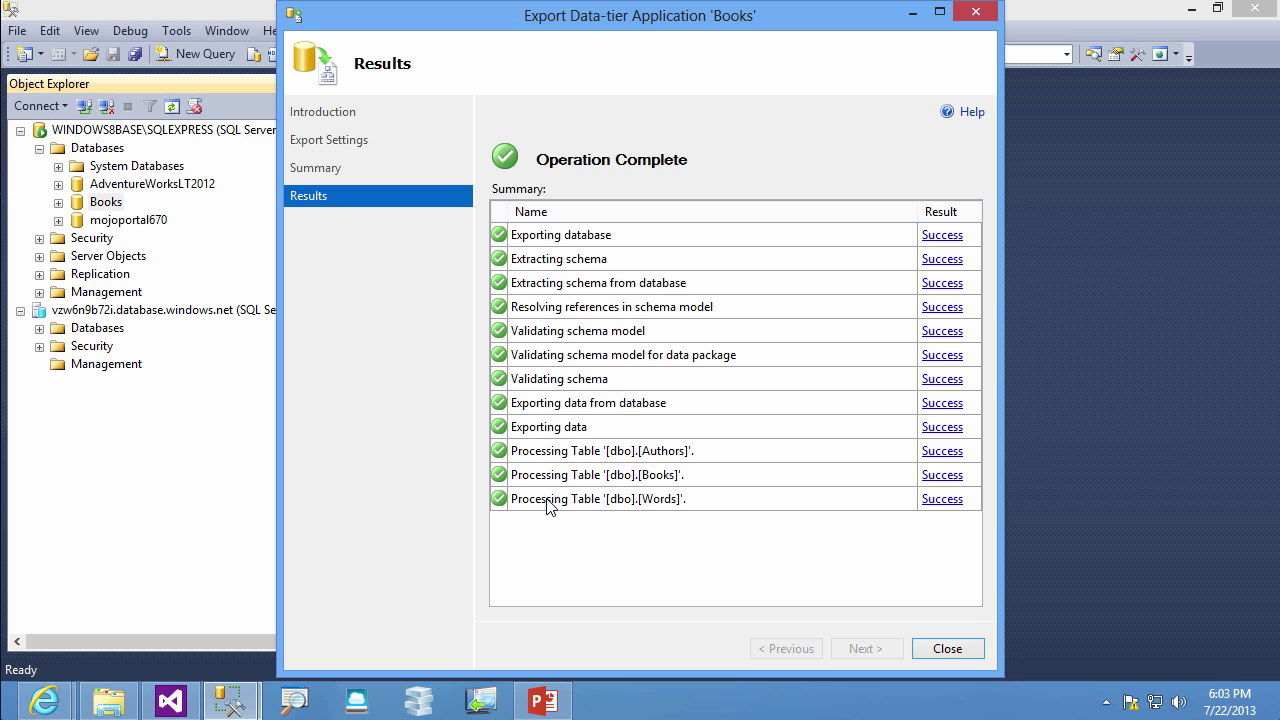
click(950, 648)
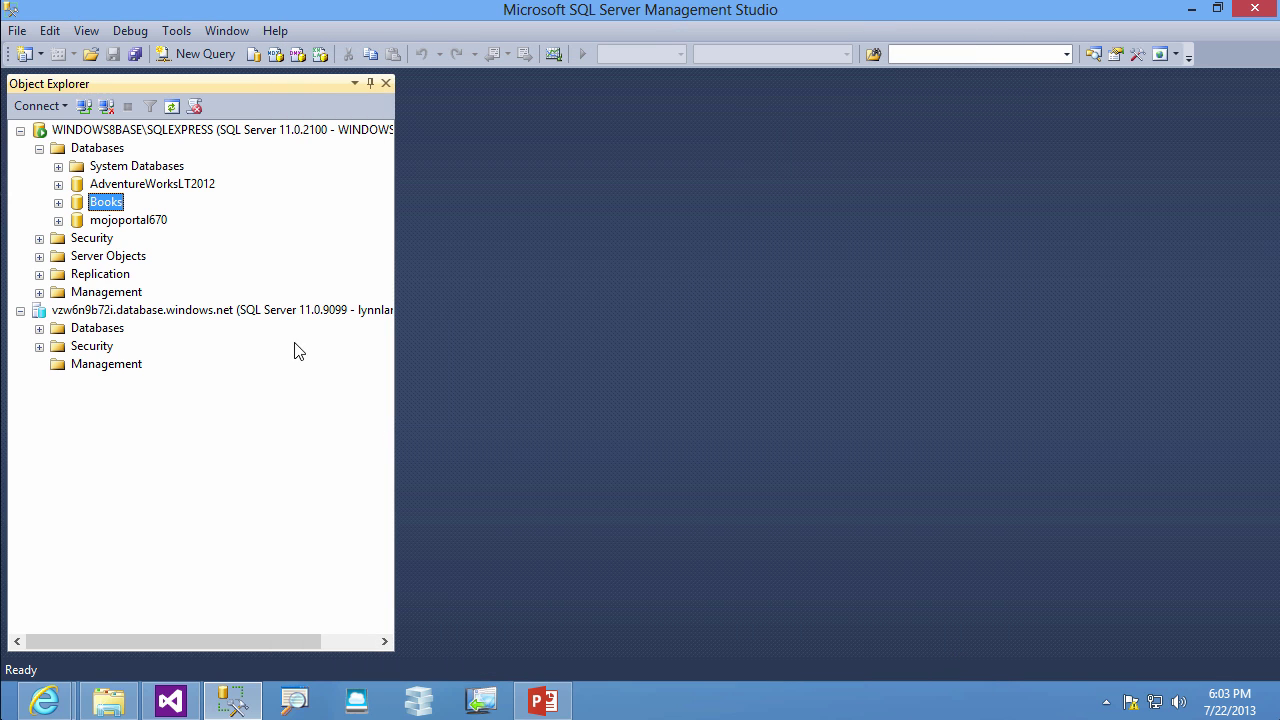
Step: Start deploying the local Books database to SQL Azure and connect to vzw6n9b72i.database.windows.net with the saved SQL Server login
right_click(104, 198)
mouse_move(193, 283)
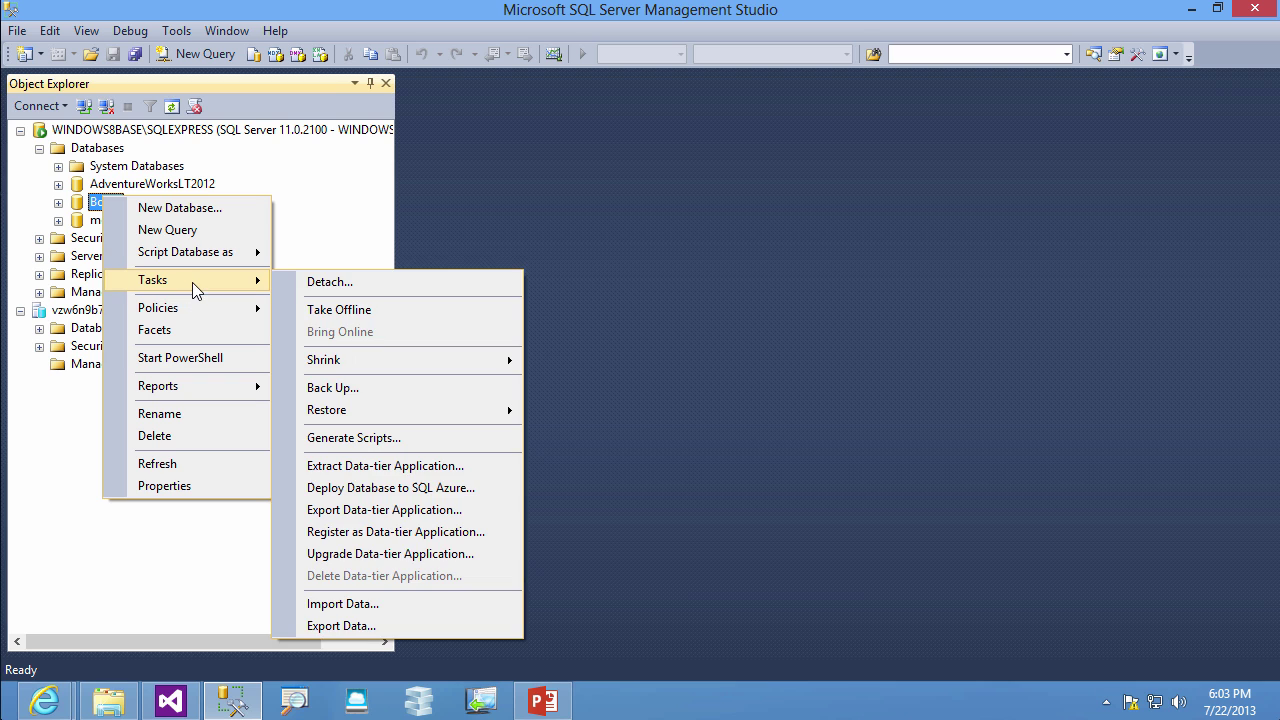
click(419, 489)
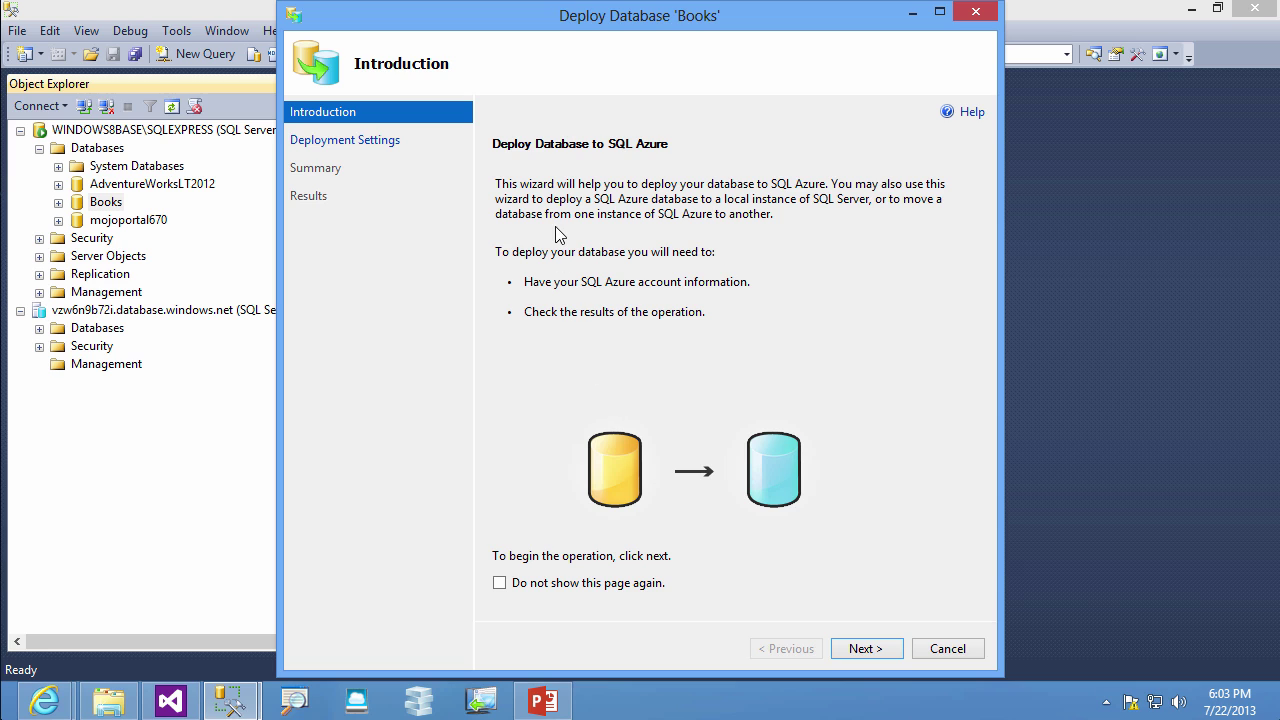
click(859, 648)
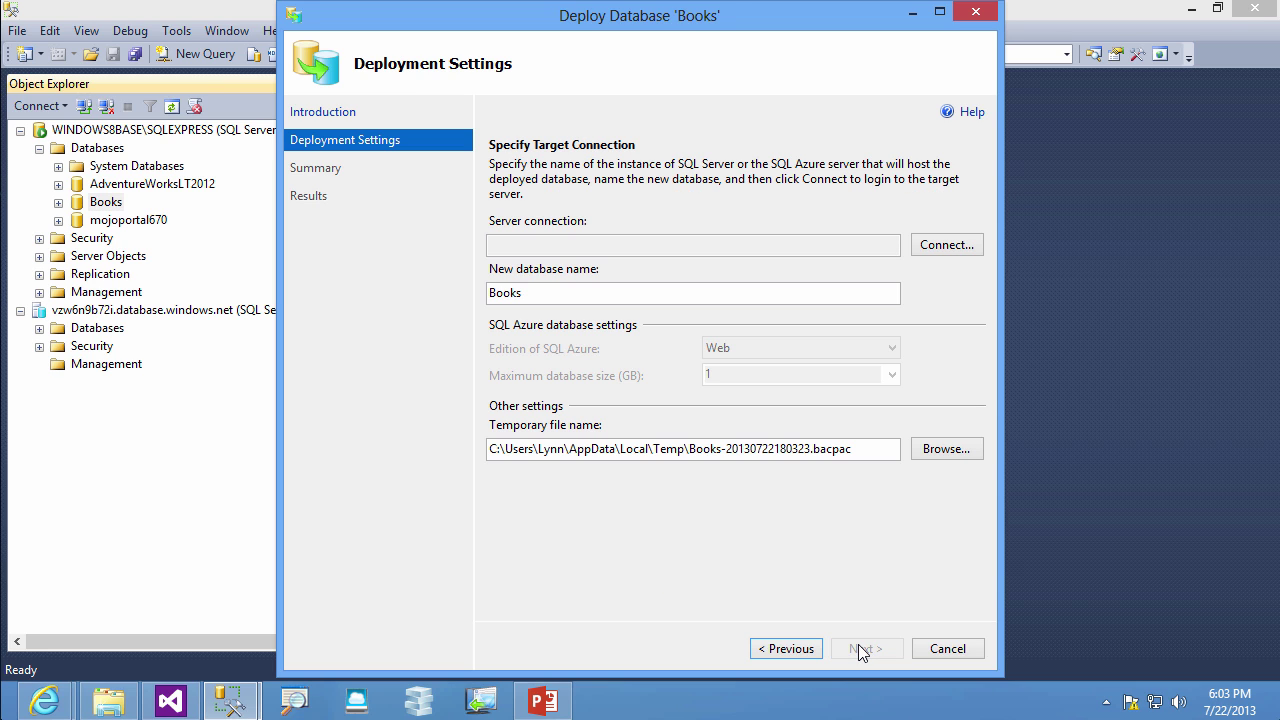
click(945, 246)
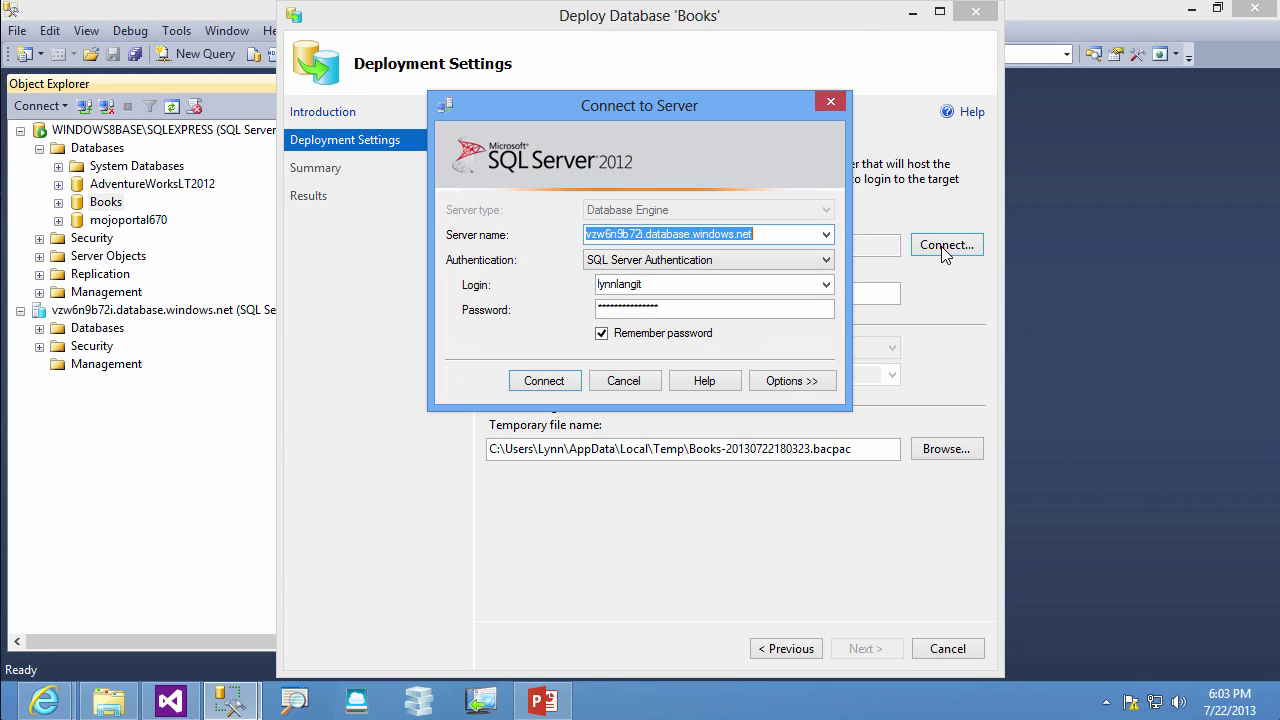
click(555, 380)
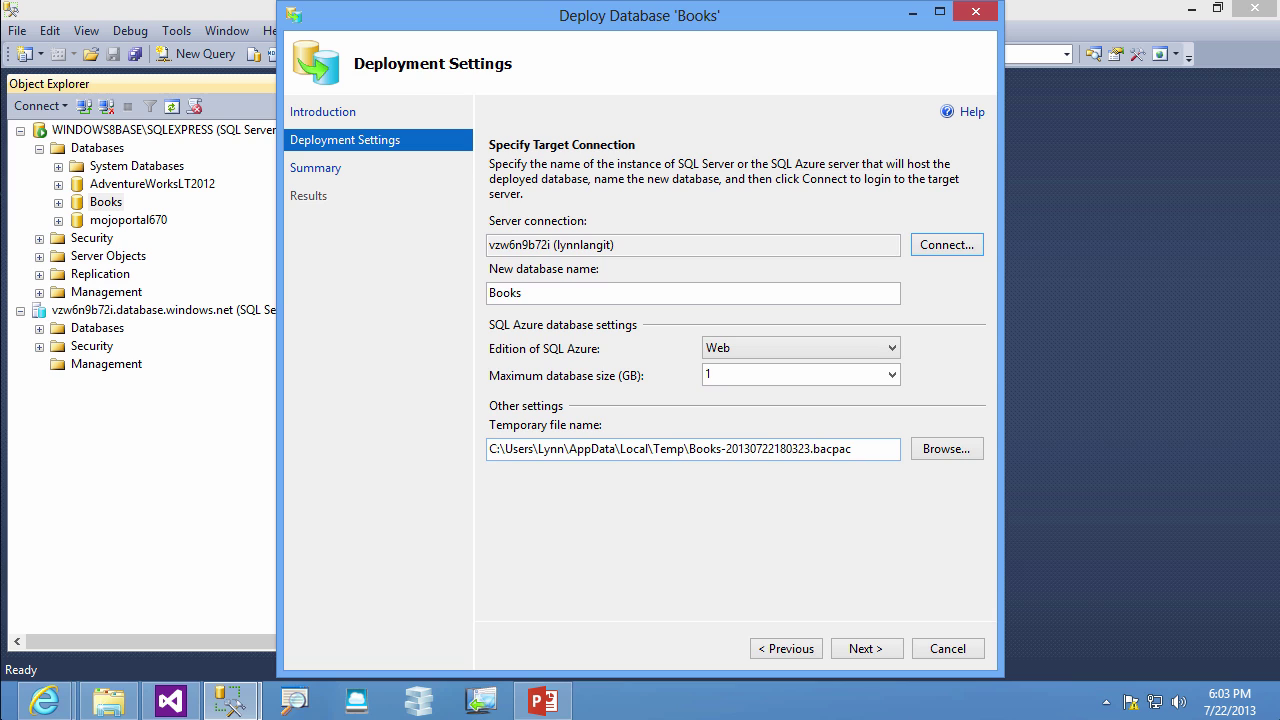
Step: Run the deployment with the proposed Azure settings, review the results list, and close the wizard
click(864, 650)
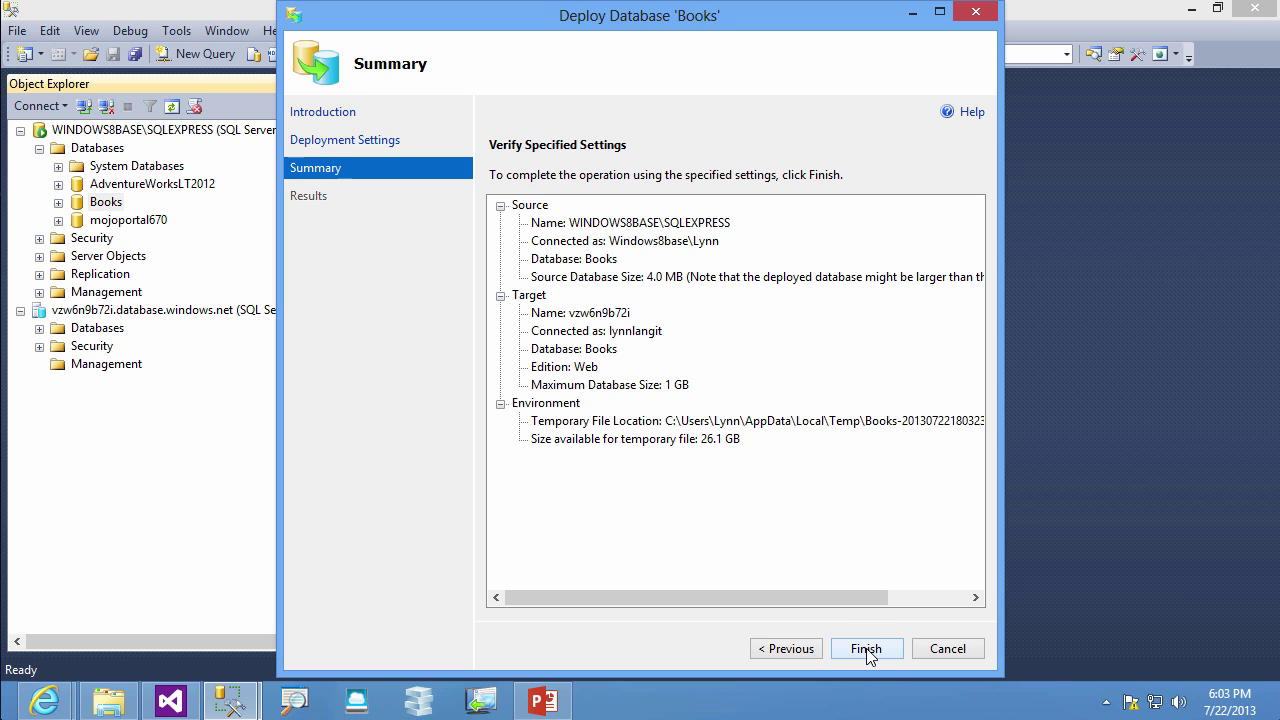
click(866, 650)
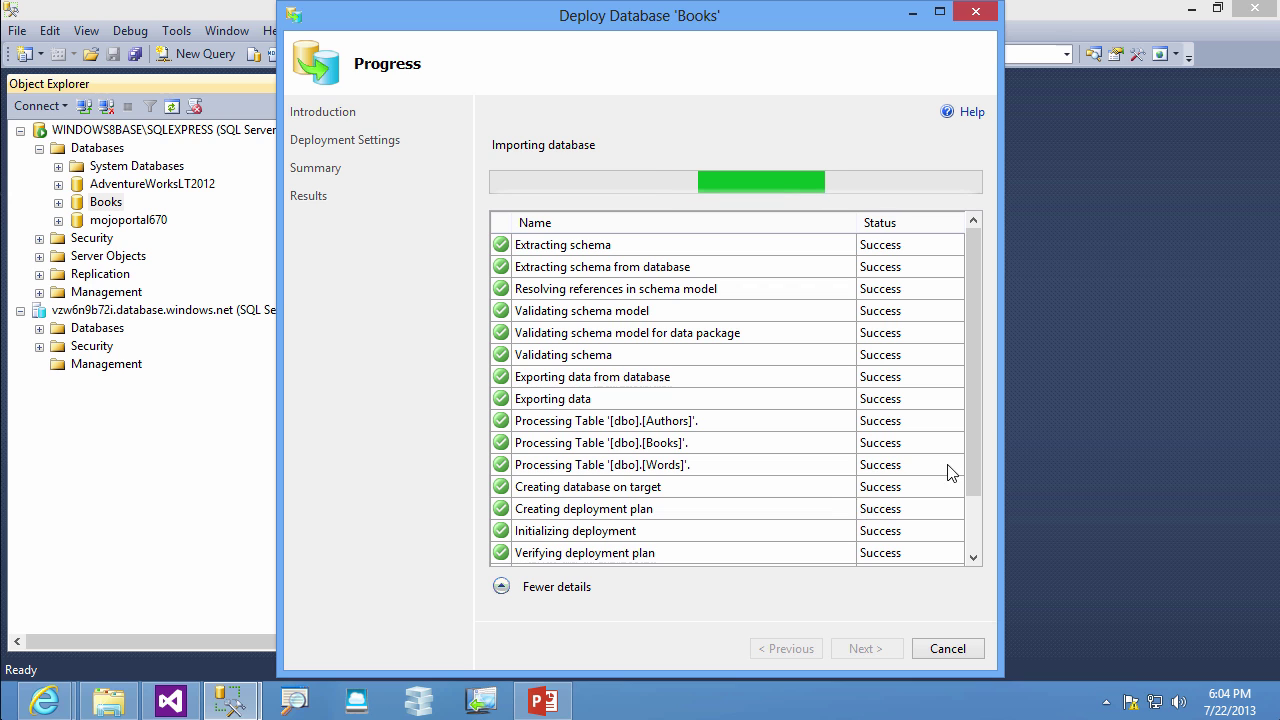
scroll(975, 467, down, 2)
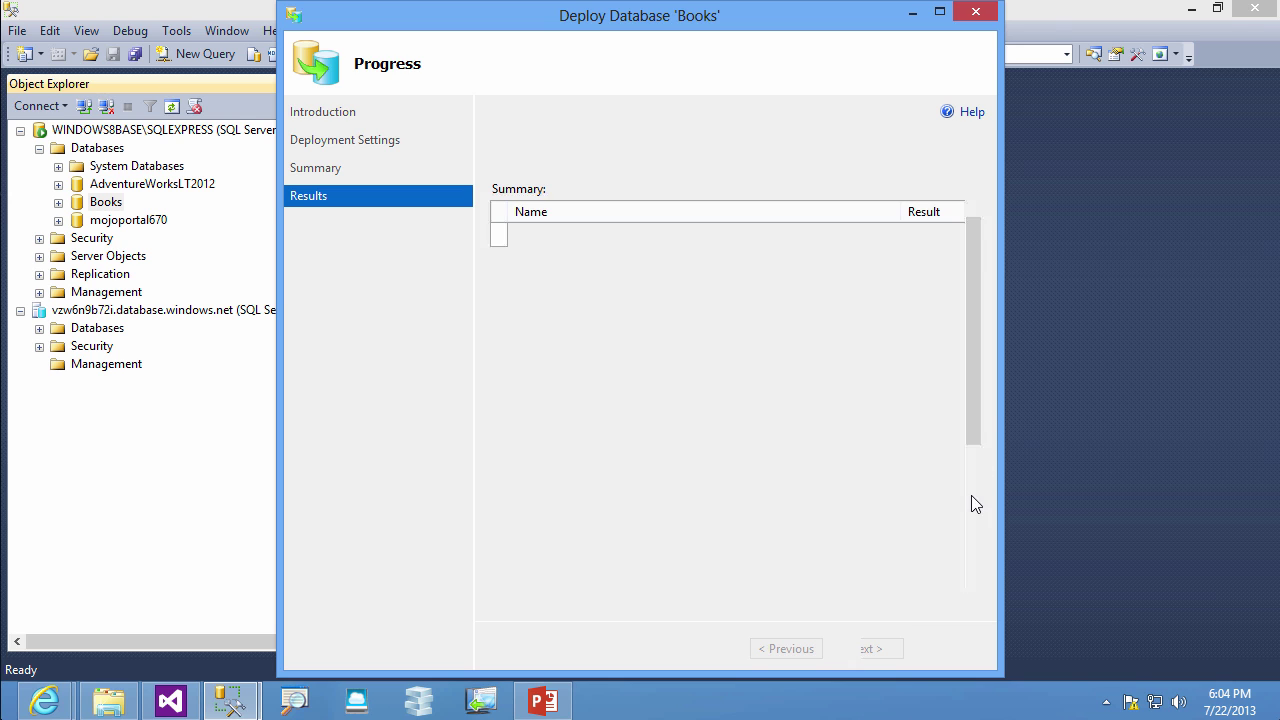
drag(973, 432, 962, 592)
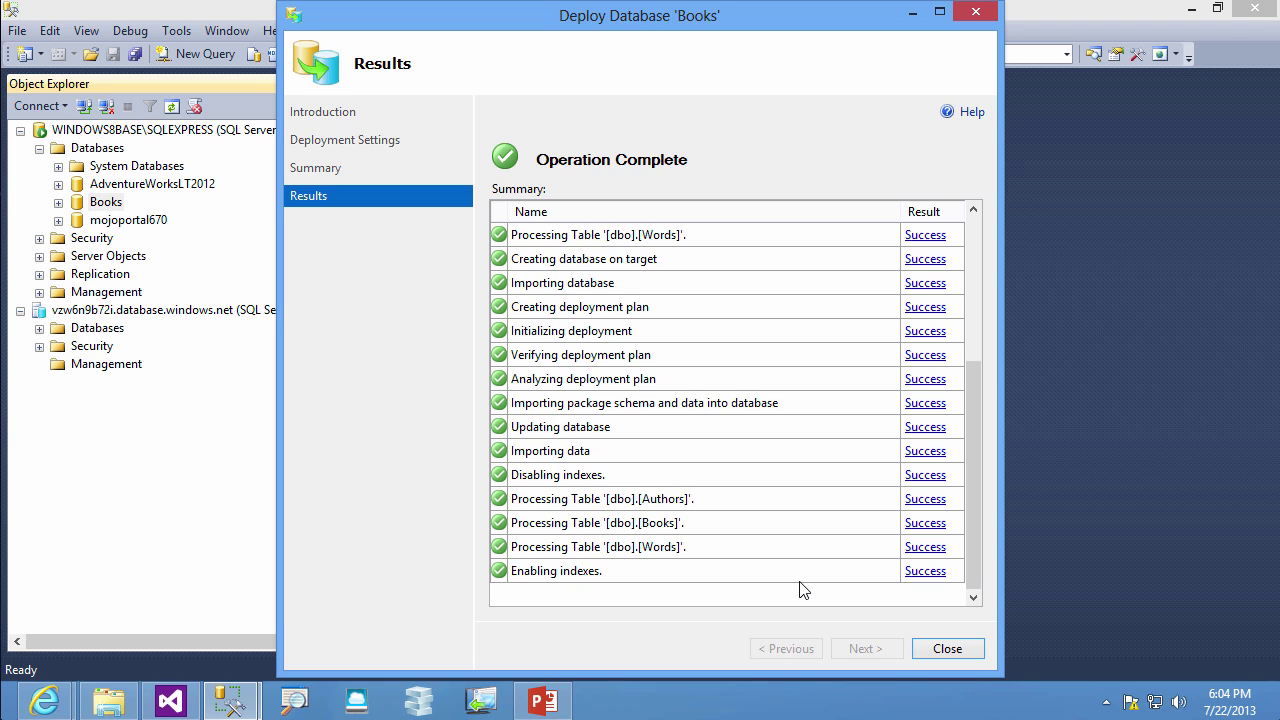
click(937, 649)
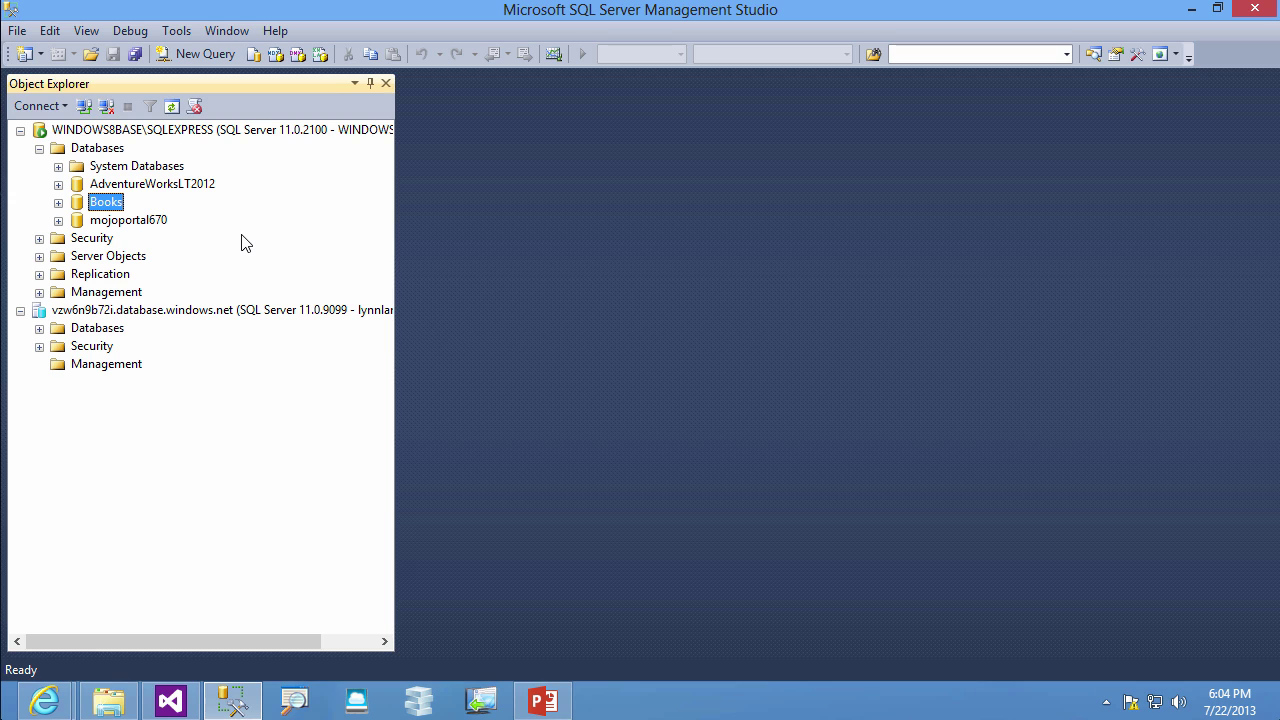
Step: Refresh the Azure server in Object Explorer and expand its Databases folder
click(102, 312)
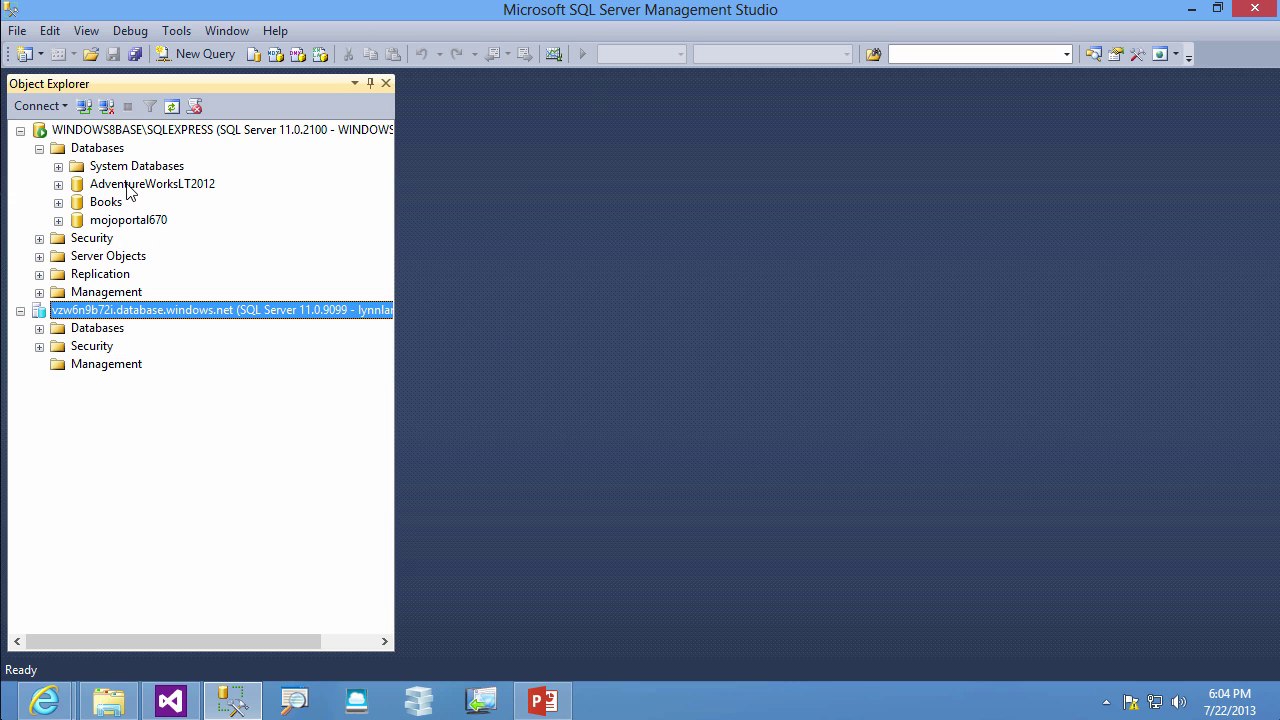
click(171, 106)
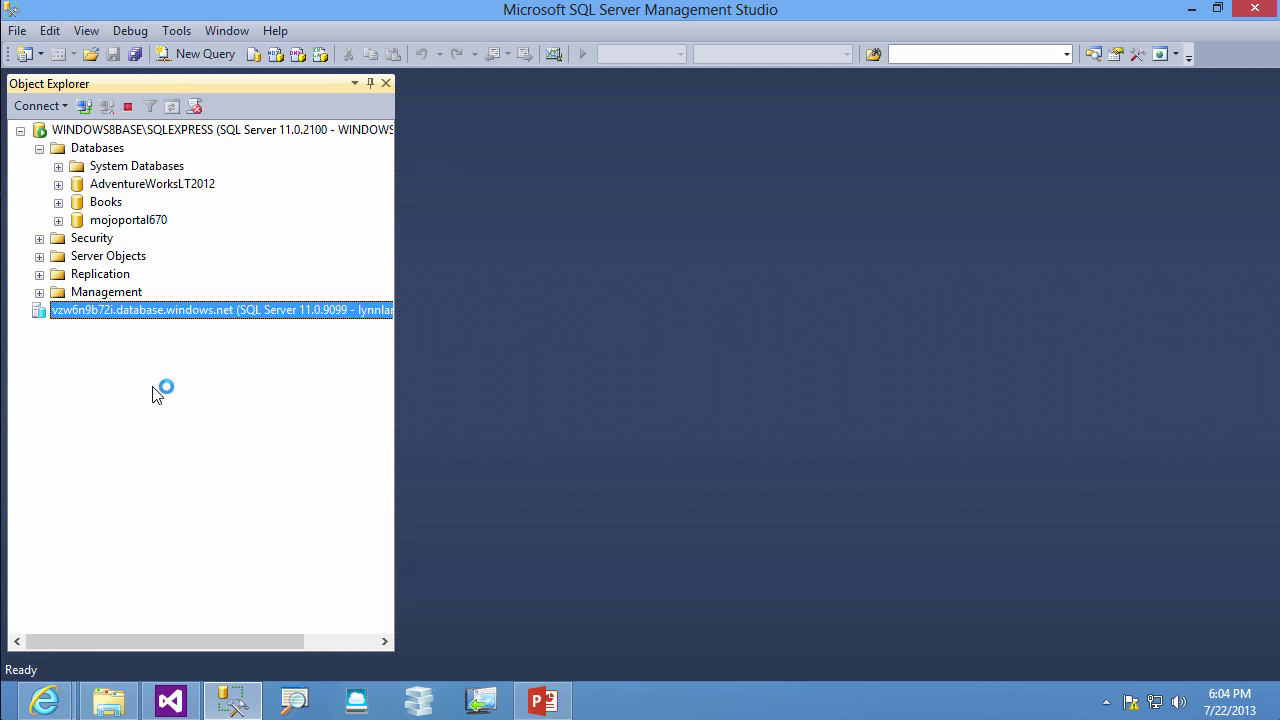
click(39, 329)
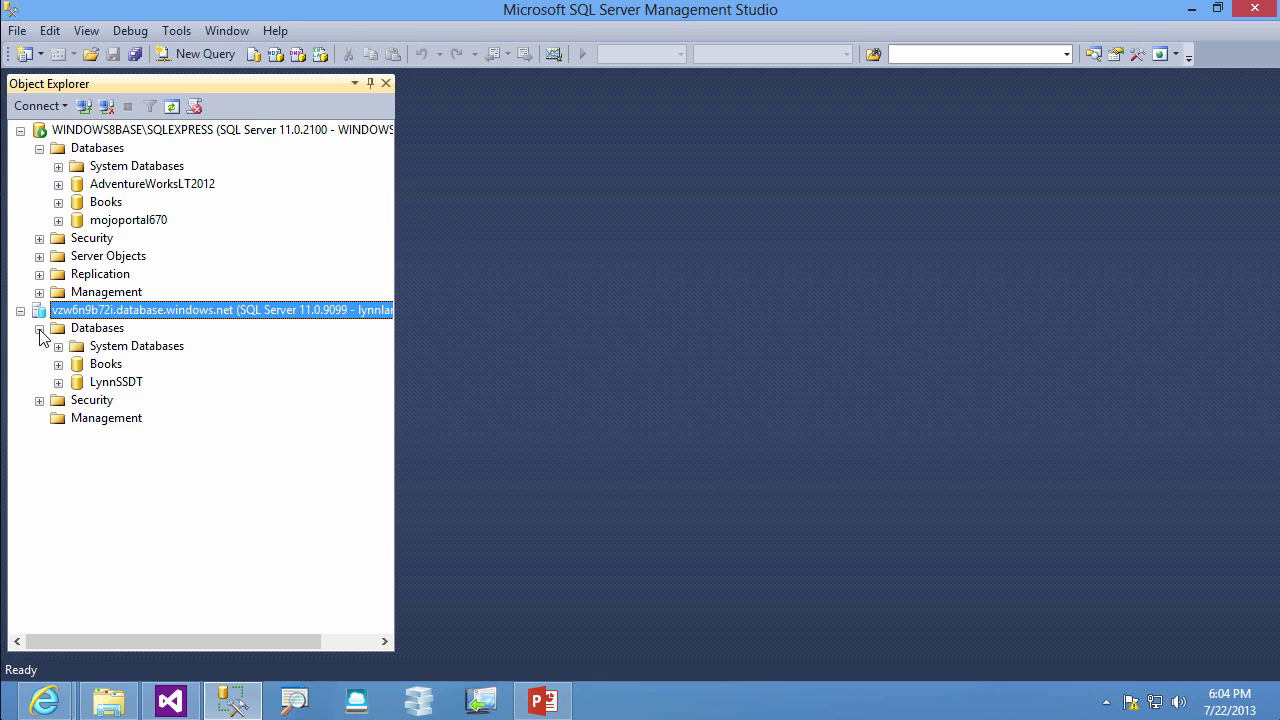
Step: Examine the data-tier application tasks available for the Books database on the Azure server
click(106, 365)
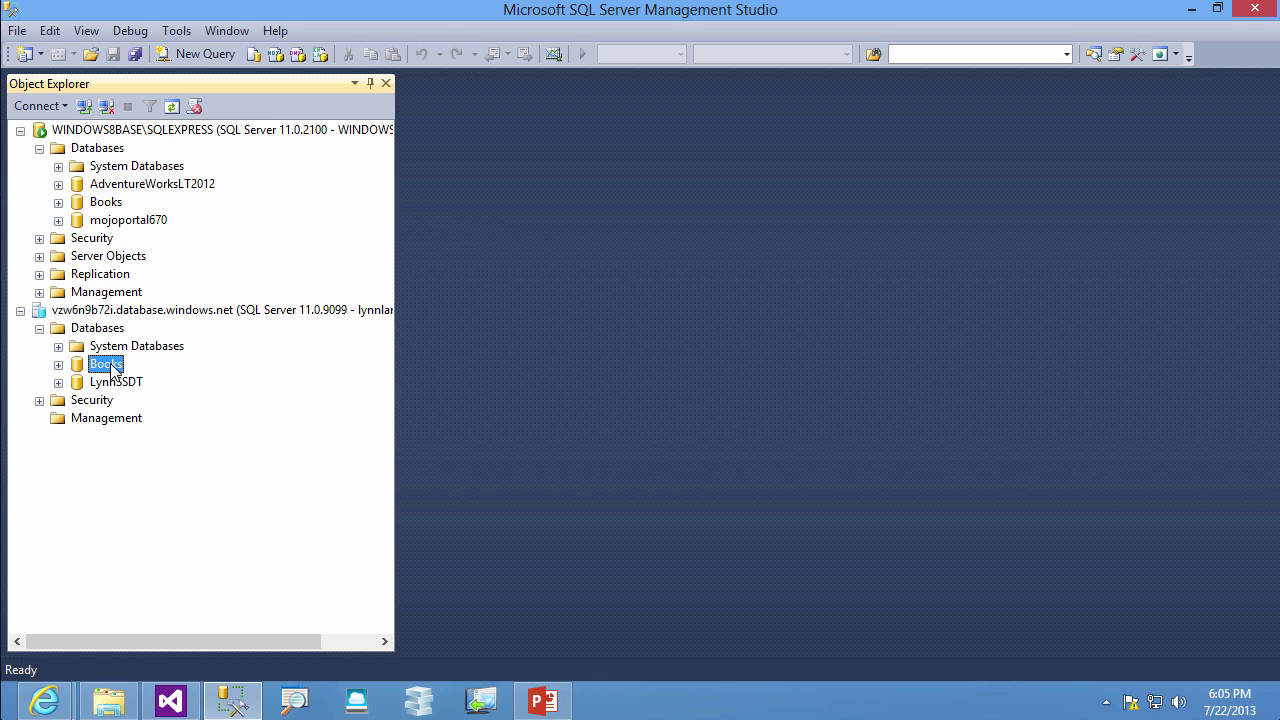
right_click(113, 370)
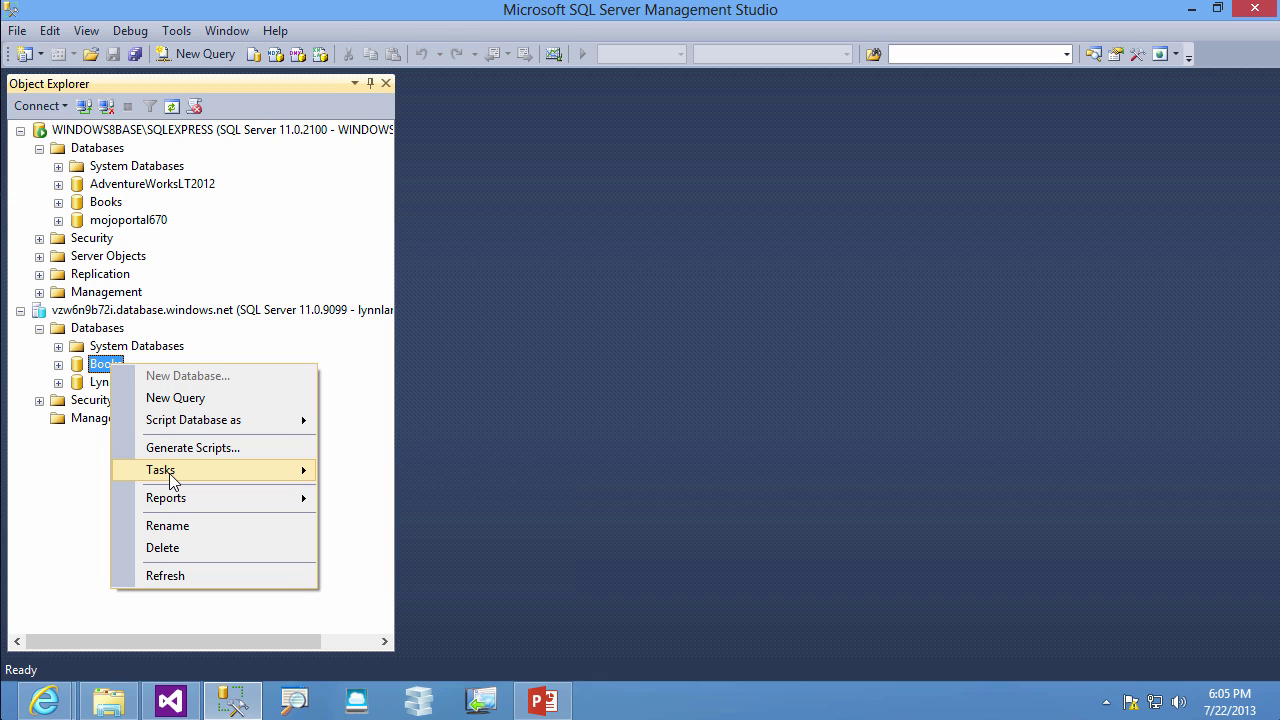
mouse_move(170, 480)
mouse_move(219, 468)
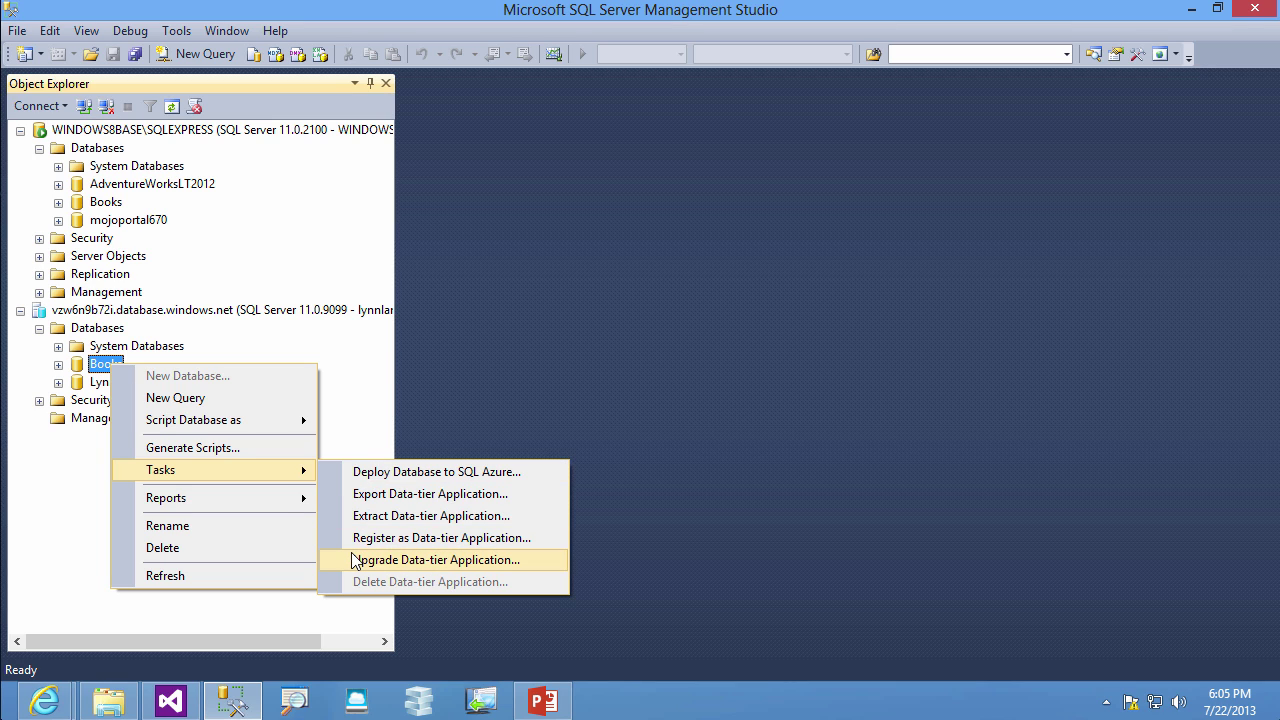
Step: Switch to the PowerPoint presentation and advance to the "Details about DACfx" slide
click(542, 700)
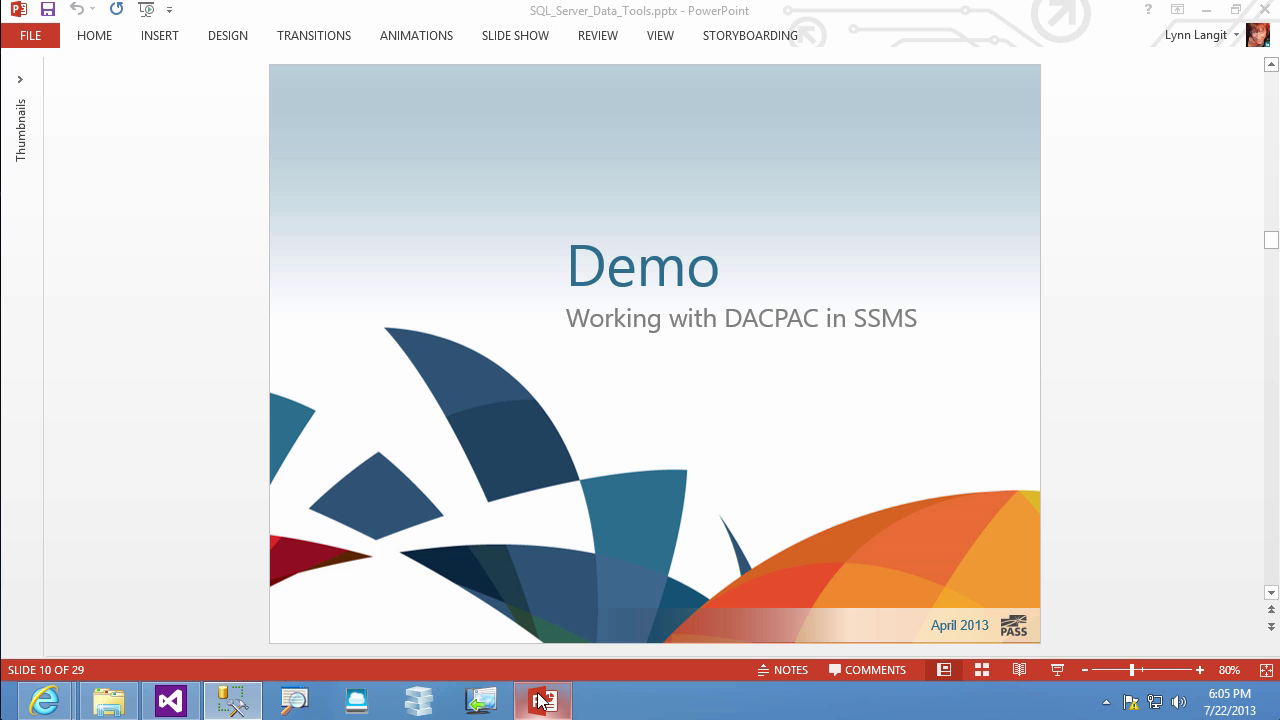
scroll(1165, 461, down, 1)
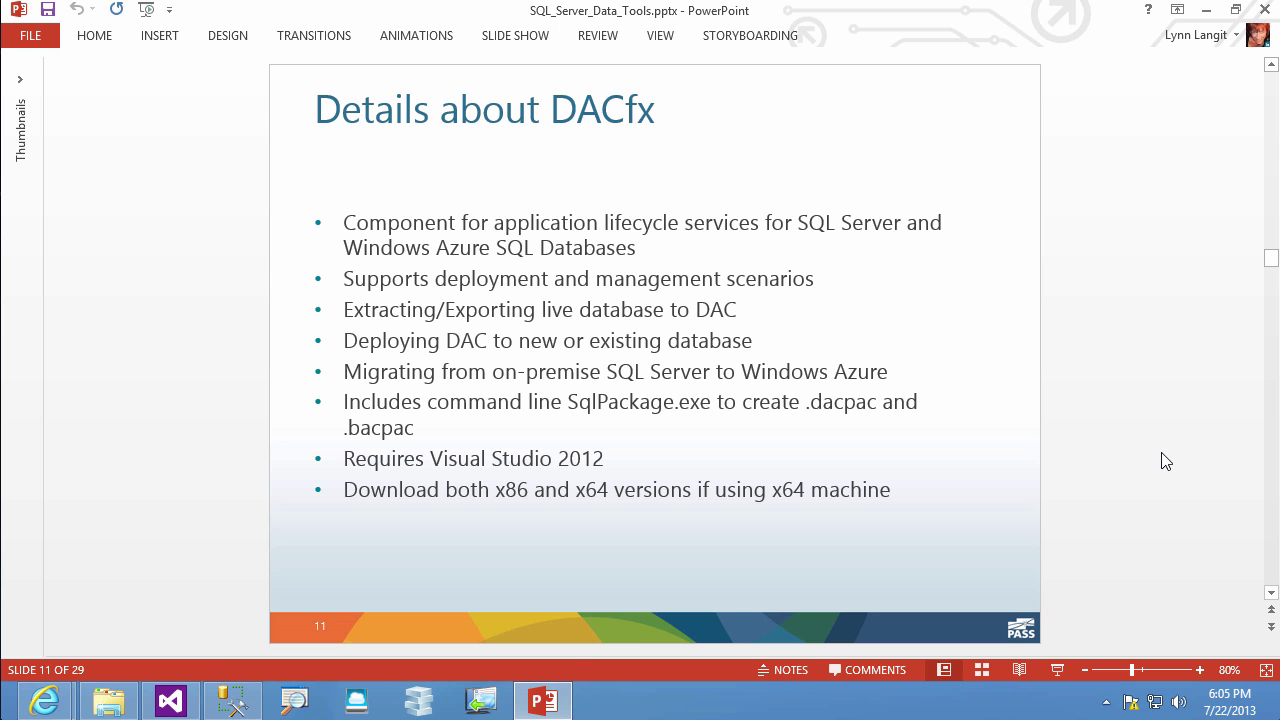
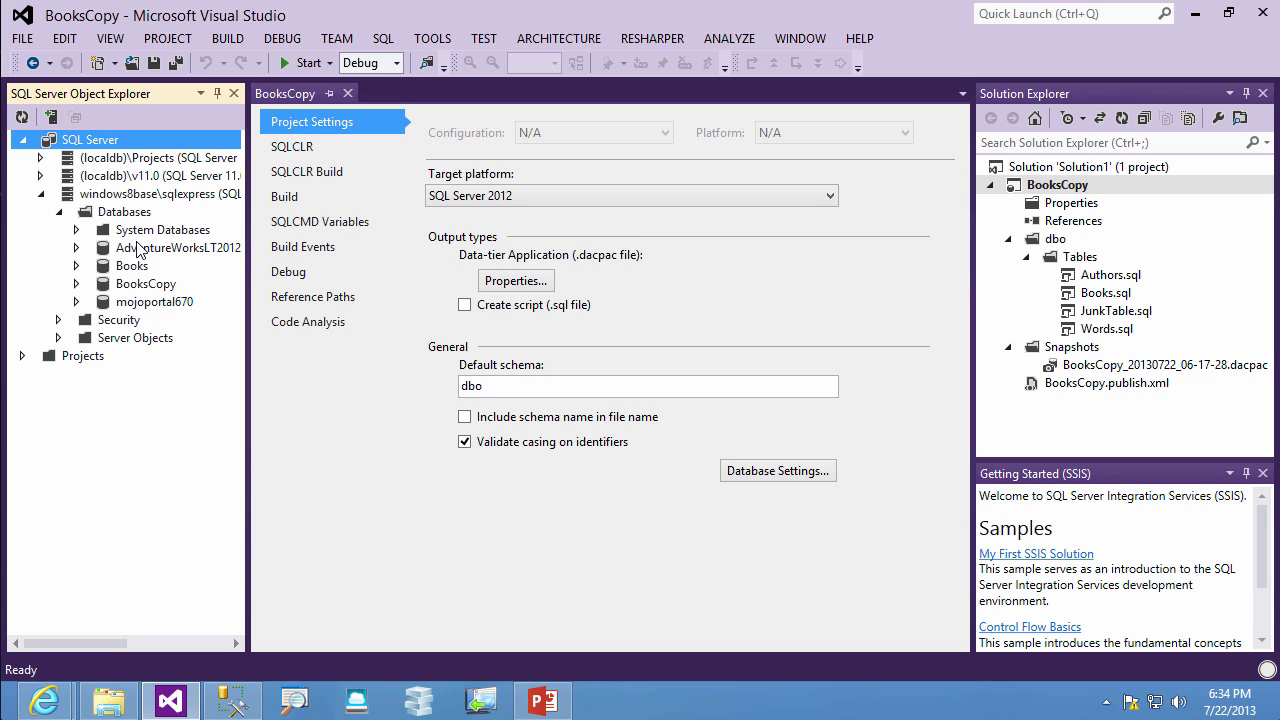
Step: Create a database project named AdvWorksCopy in the current solution by importing the AdventureWorksLT2012 schema with the proposed import settings
right_click(137, 243)
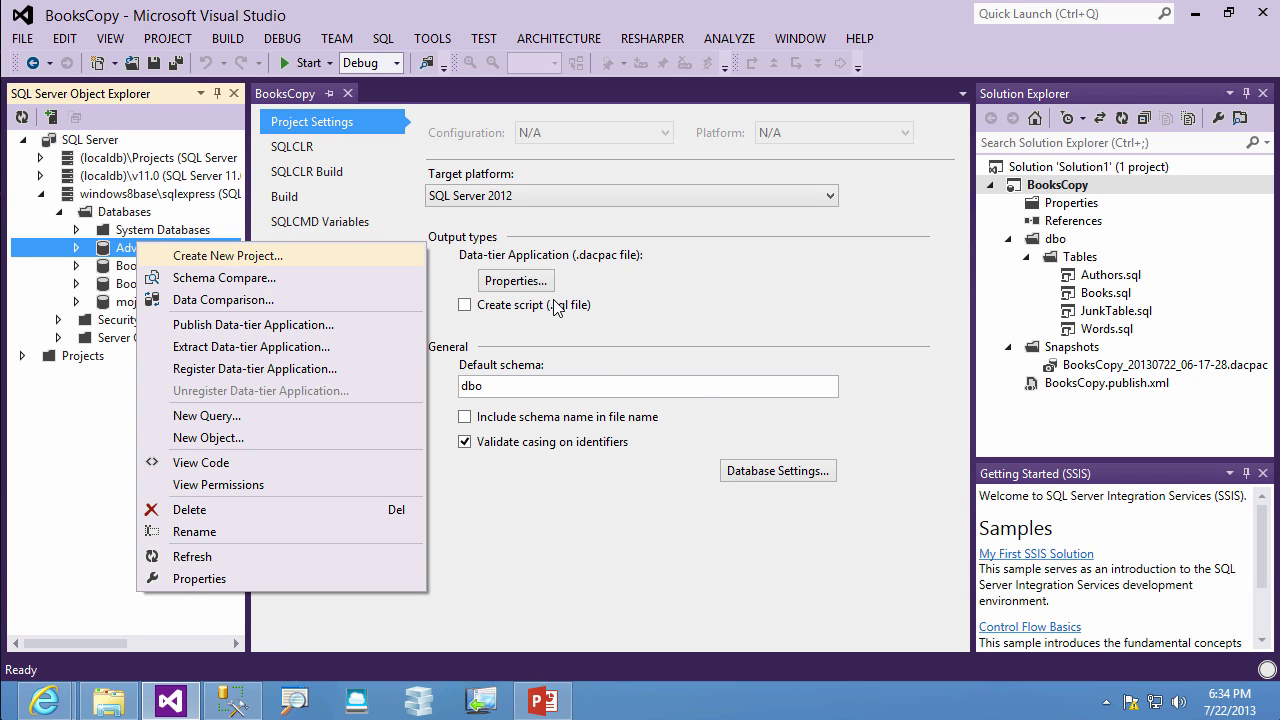
click(228, 256)
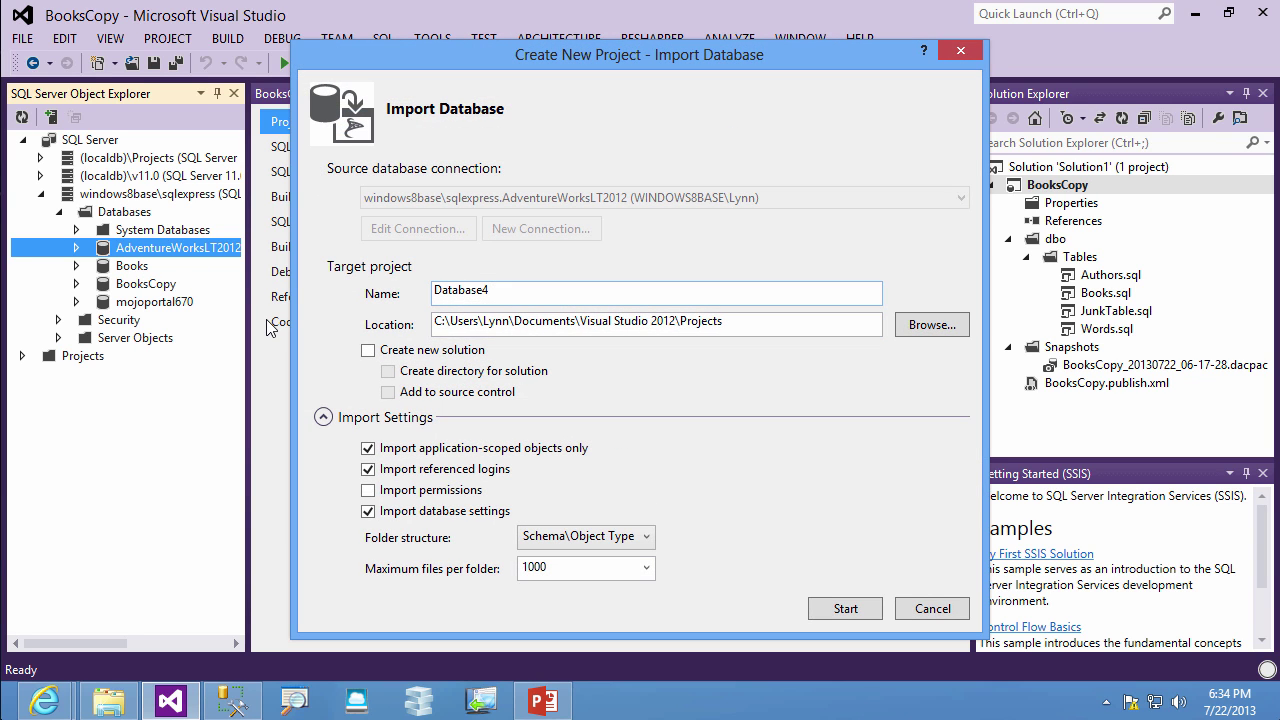
text(AdvWorks)
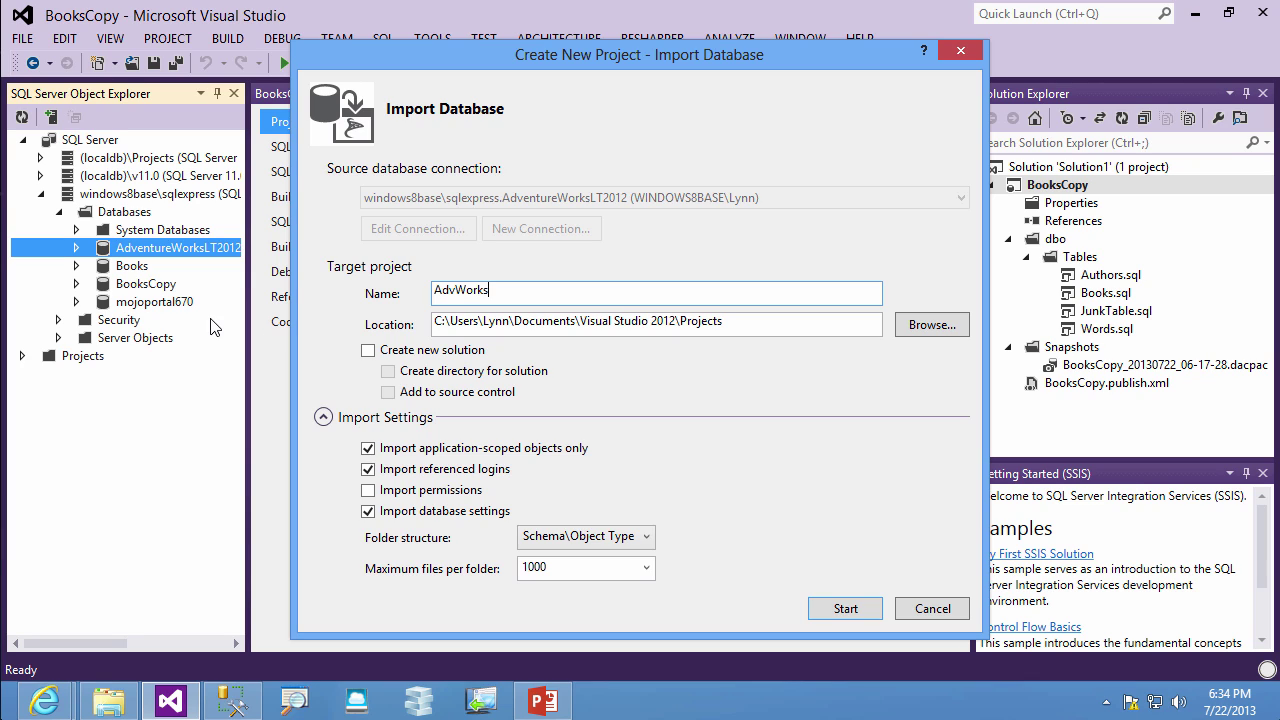
text(Copy)
click(829, 612)
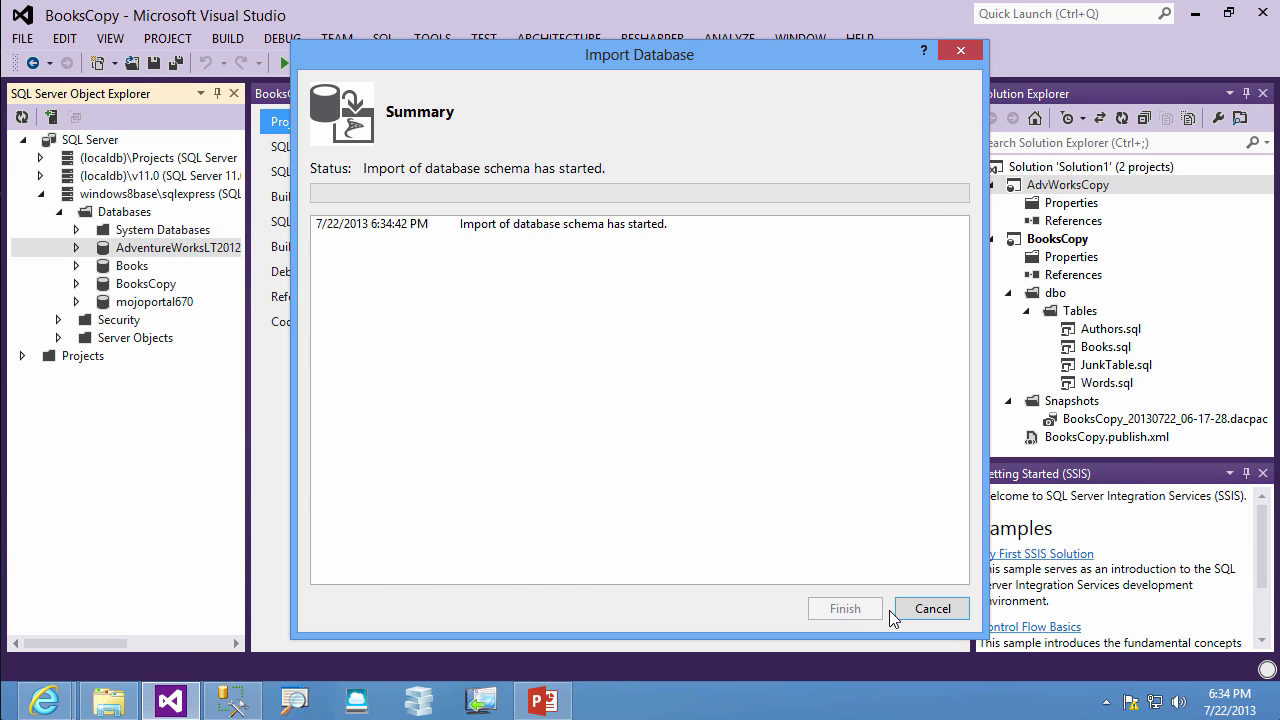
click(846, 609)
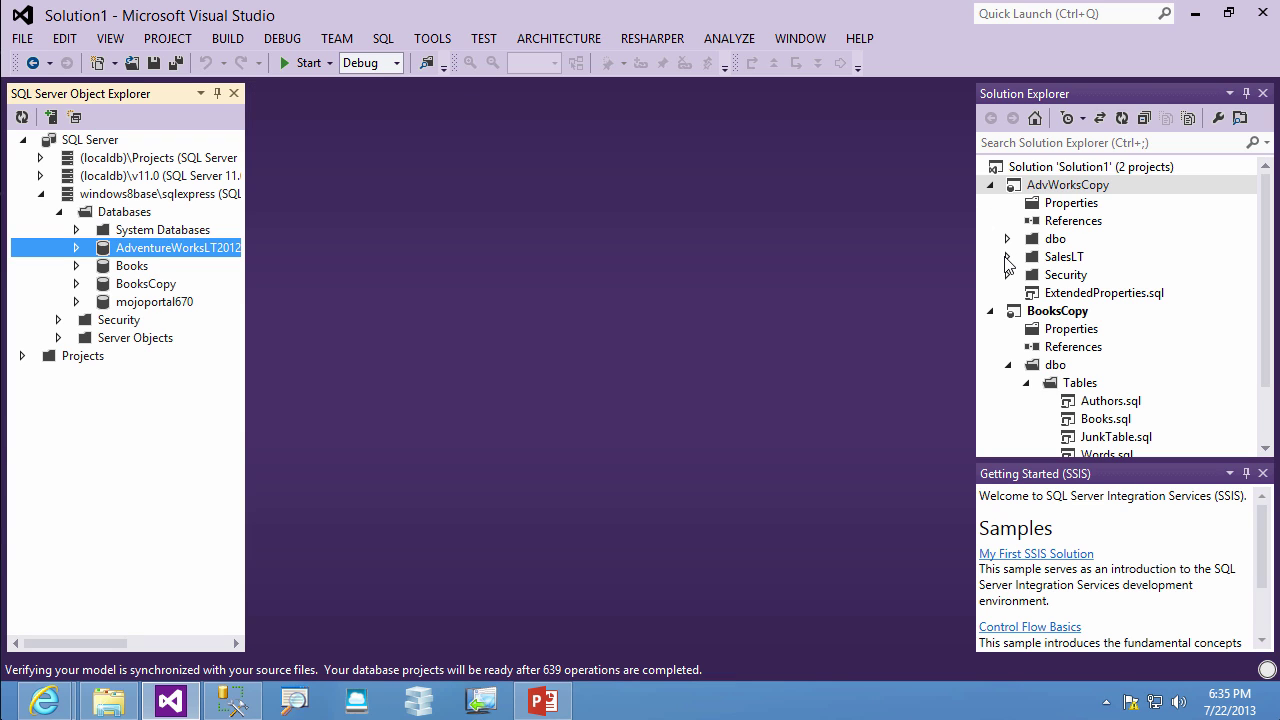
Step: Expand the SalesLT tables in the AdvWorksCopy project and open CustomerAddress.sql in the table designer
click(1007, 257)
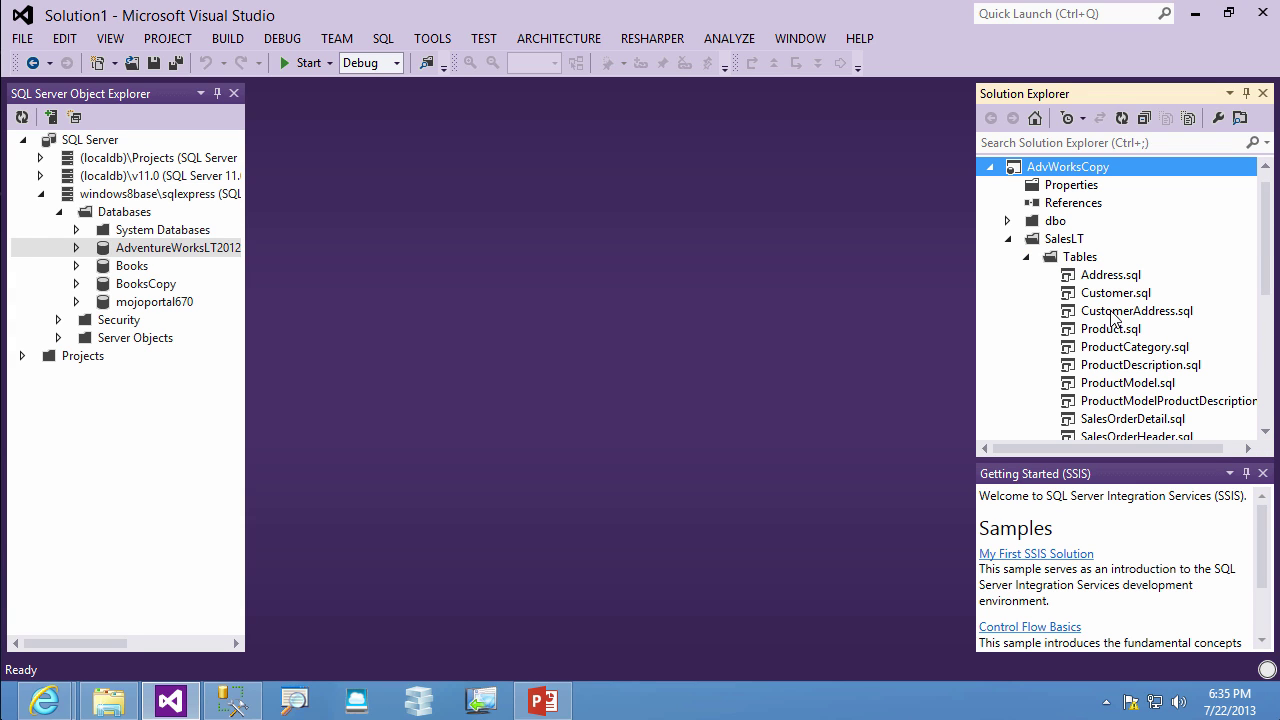
double_click(1112, 316)
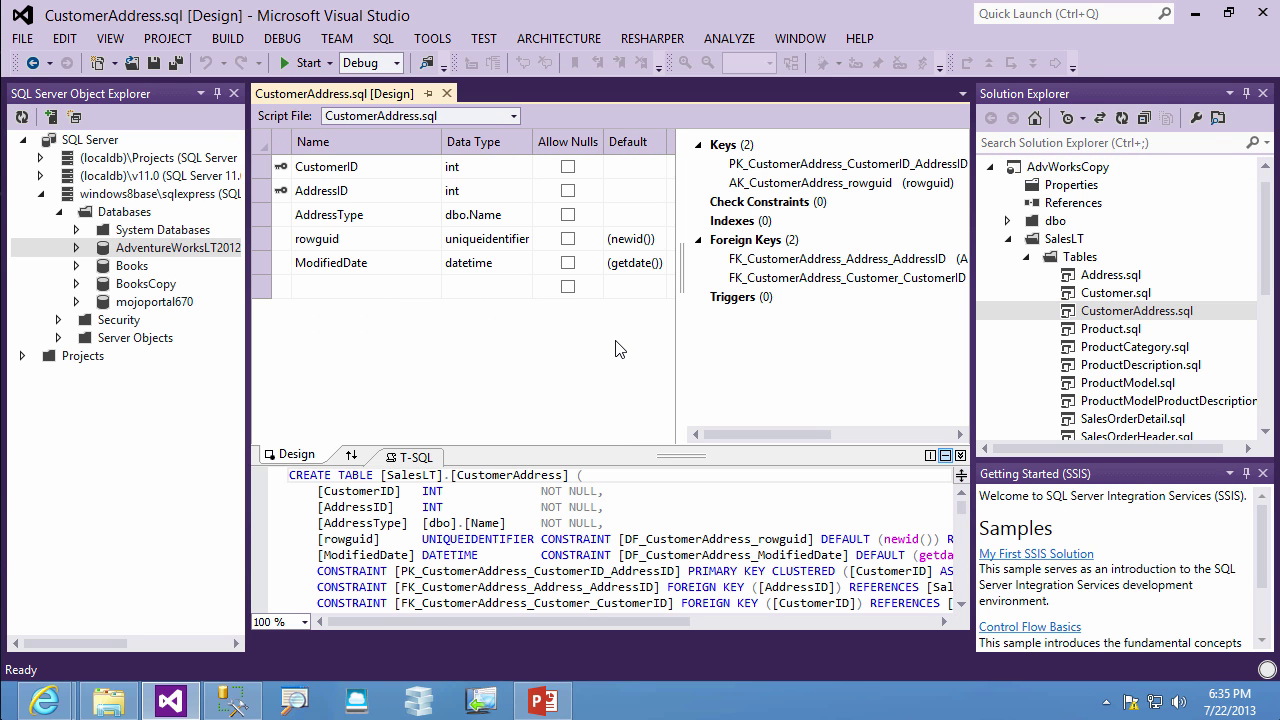
Step: Enlarge the T-SQL script pane and select the CustomerAddress table name in the CREATE TABLE statement
drag(617, 340, 617, 340)
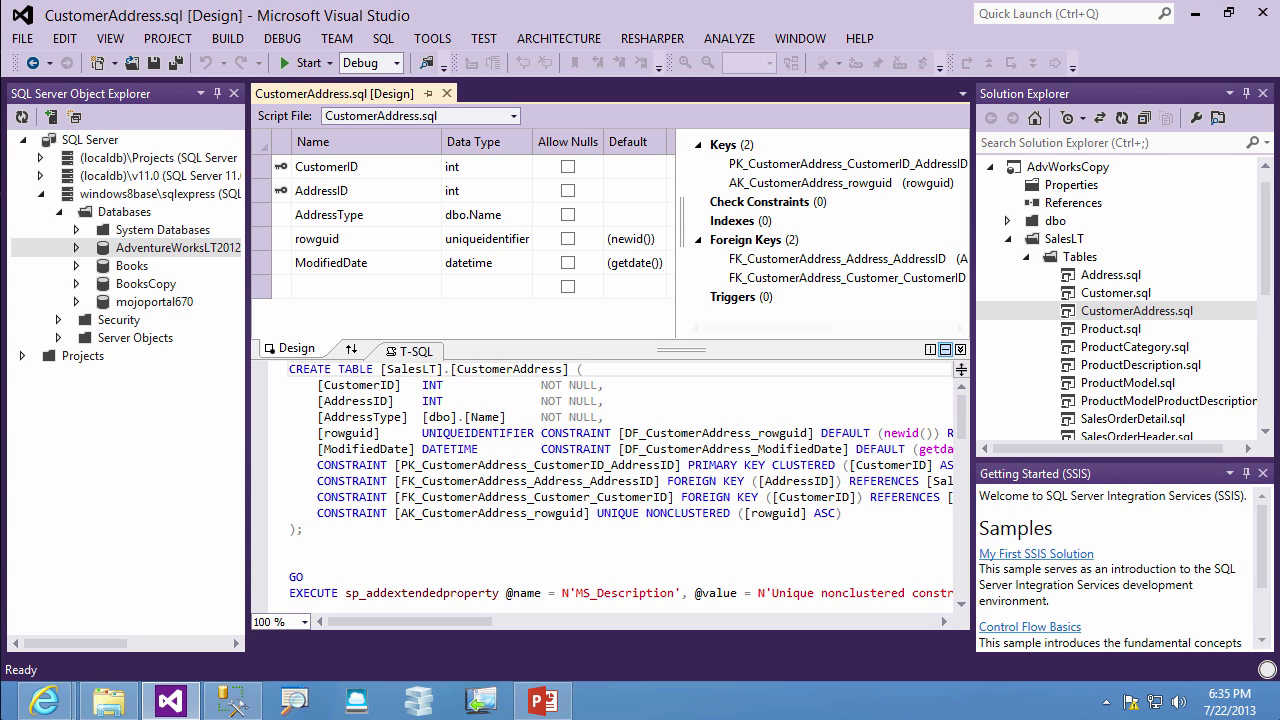
click(507, 369)
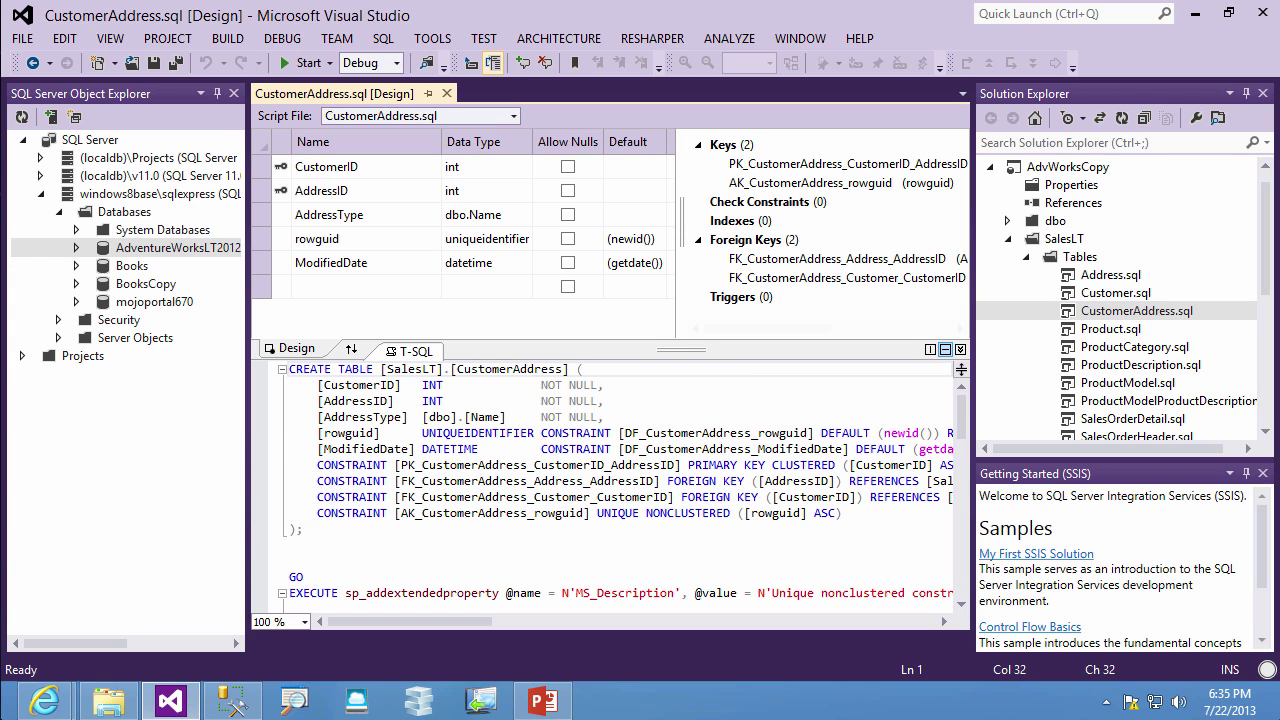
drag(456, 369, 548, 375)
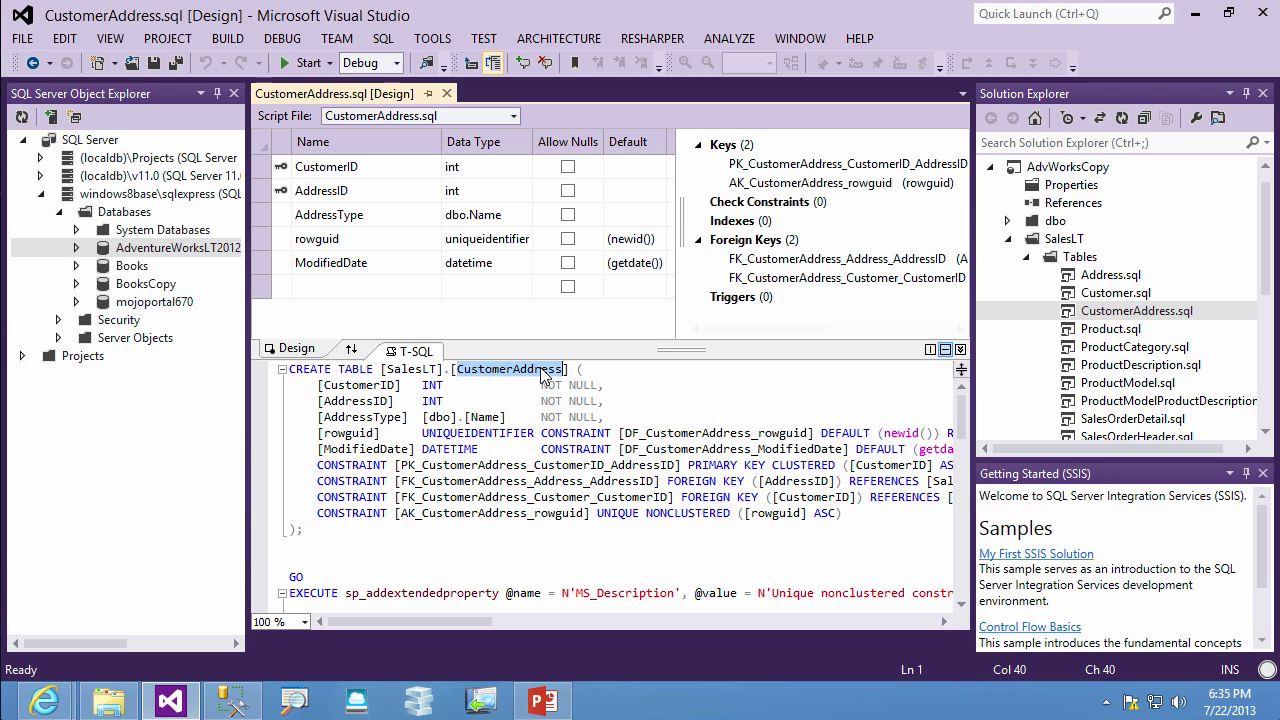
Step: Refactor the SalesLT.CustomerAddress table name to CustomerAddress1 with a preview of the changes
right_click(645, 275)
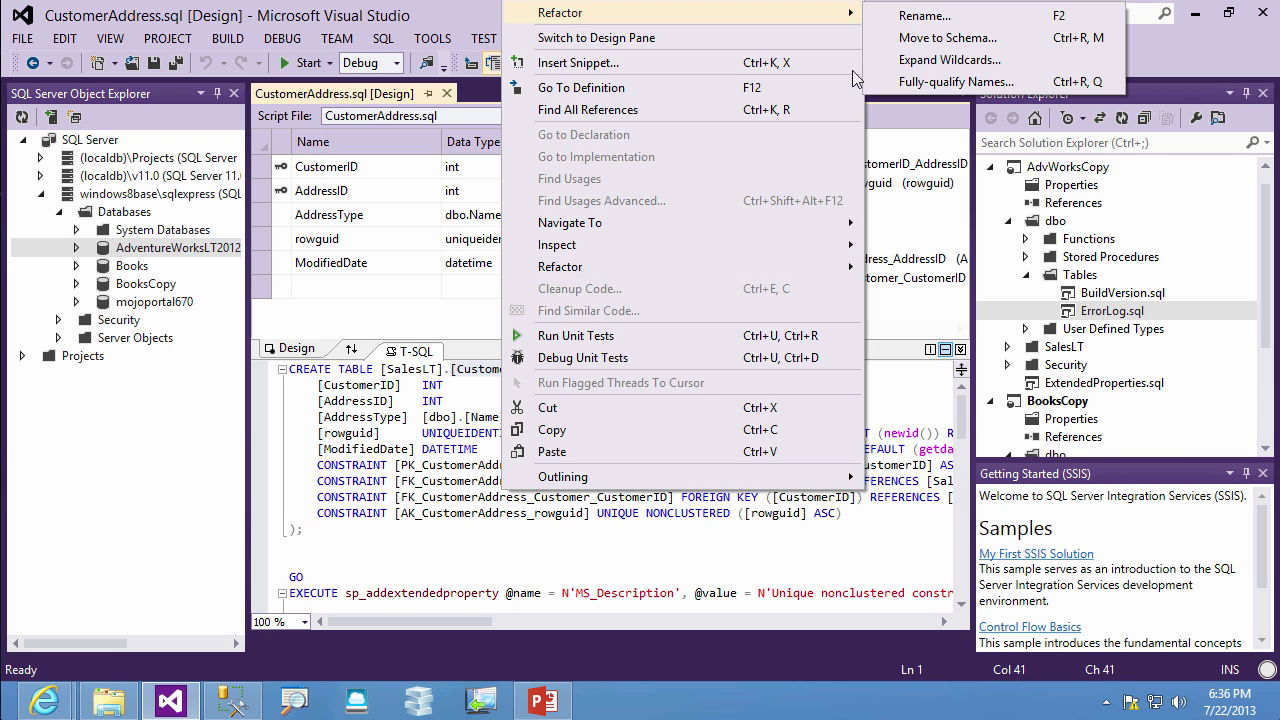
key(Right)
key(Return)
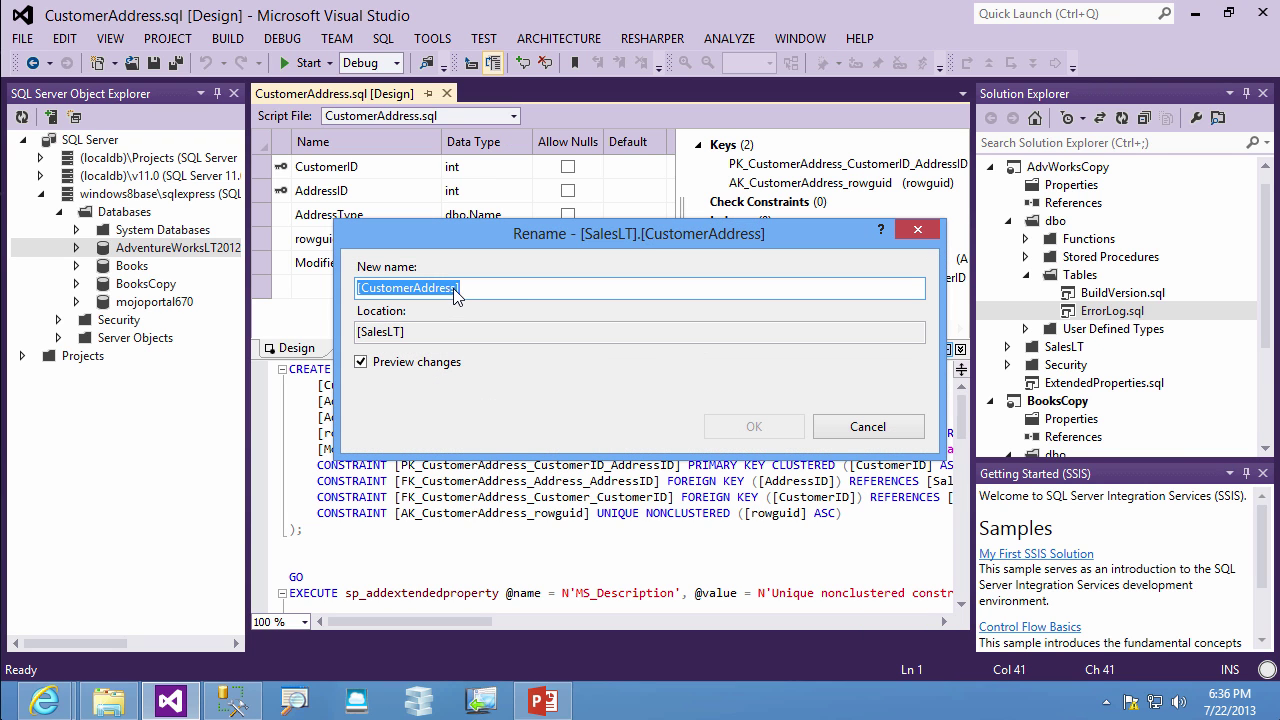
click(452, 288)
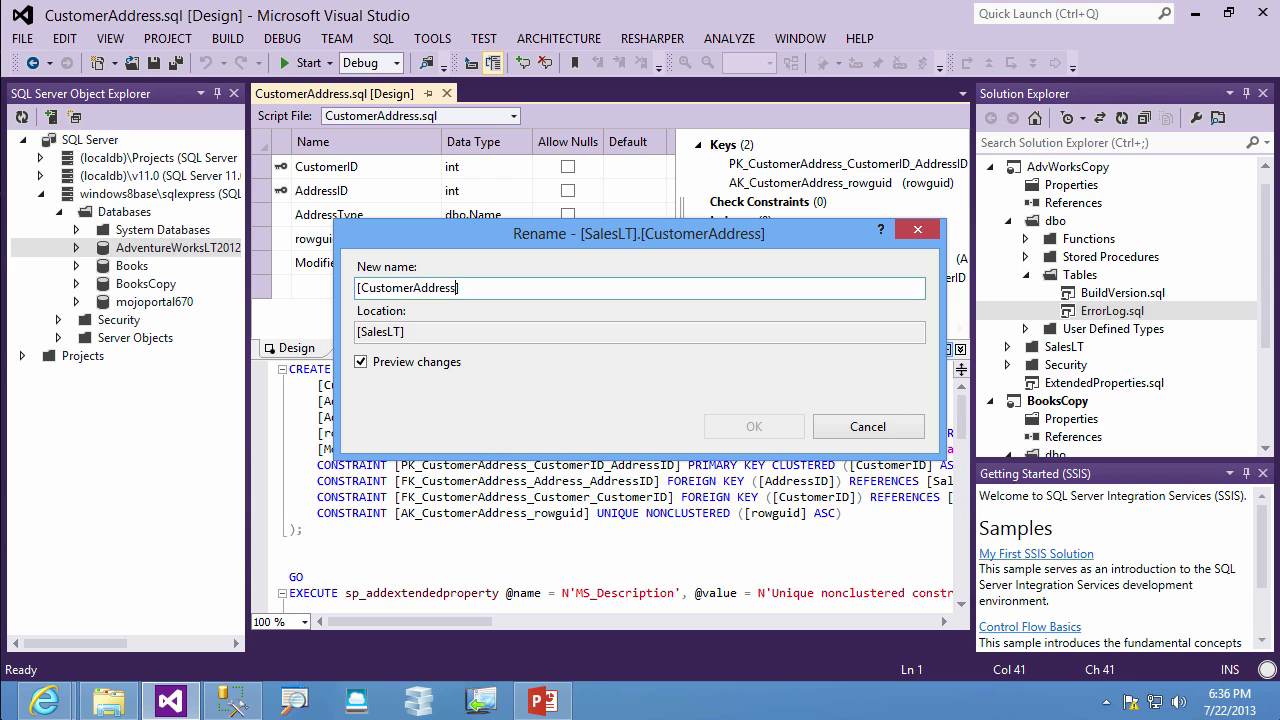
text(1)
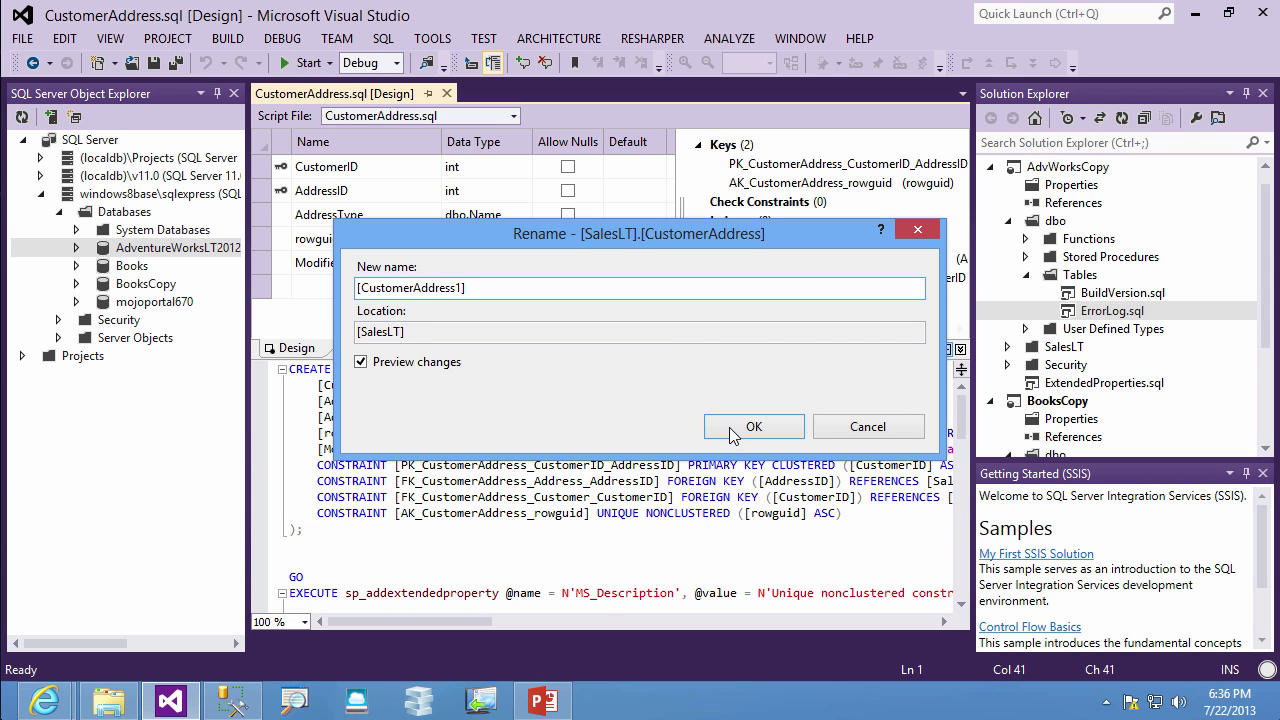
click(731, 434)
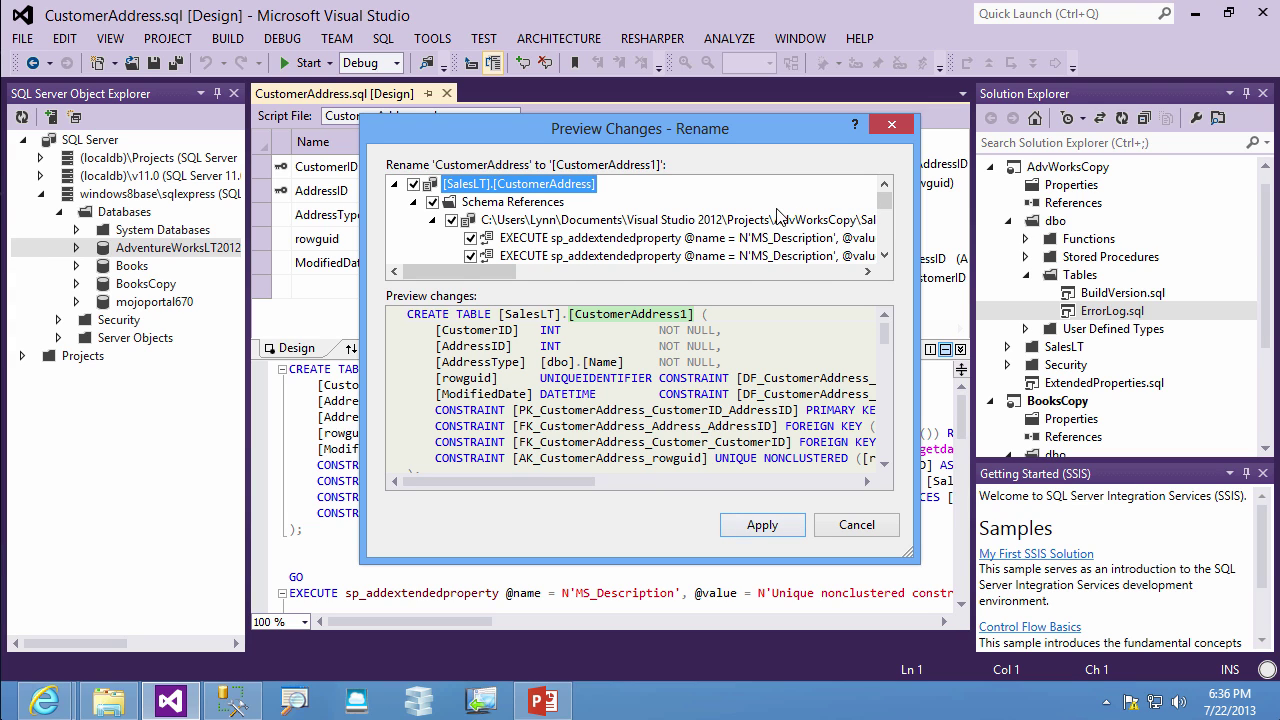
Step: Examine the sp_addextendedproperty statements affected by the table rename in the change preview, and discard the rename
scroll(765, 235, down, 1)
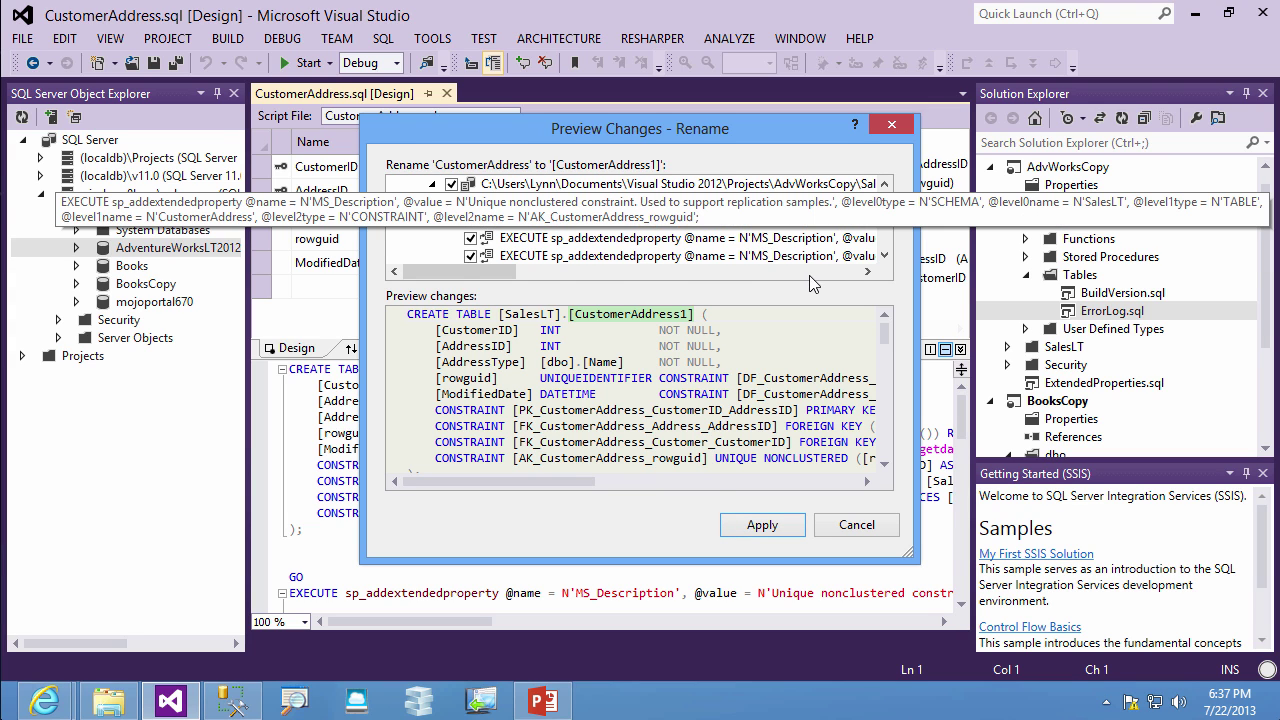
click(805, 219)
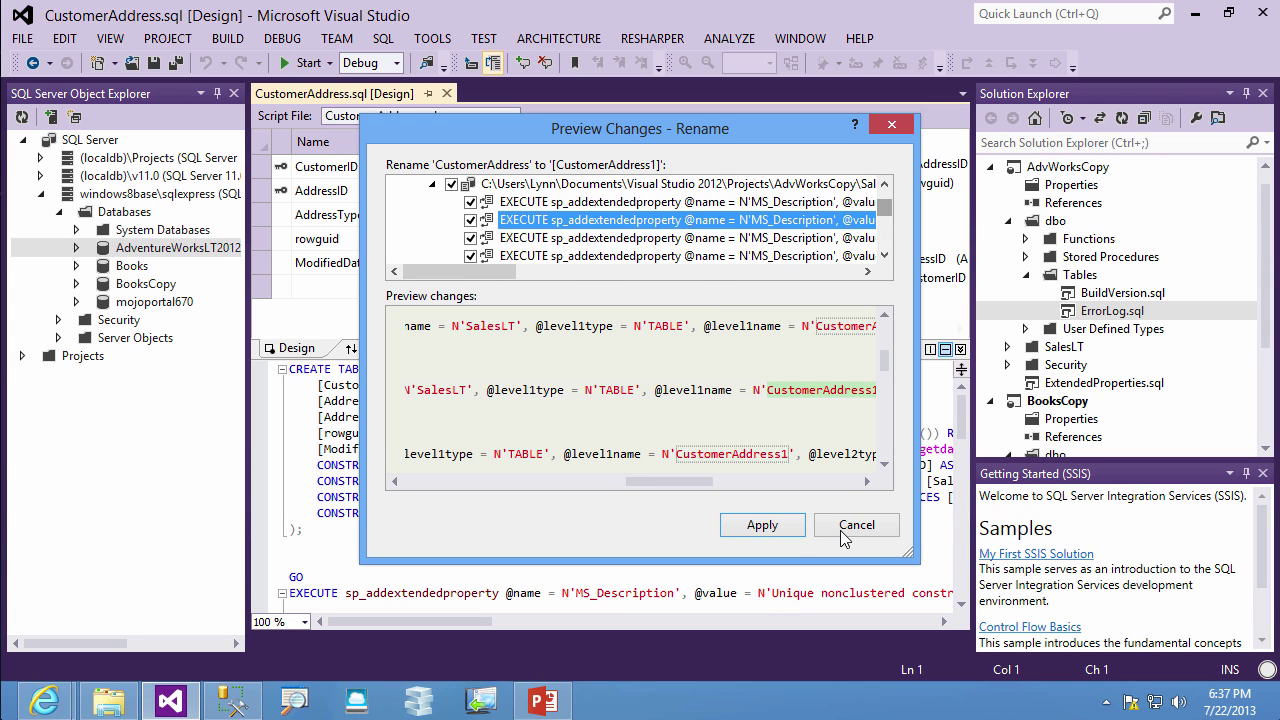
key(Down)
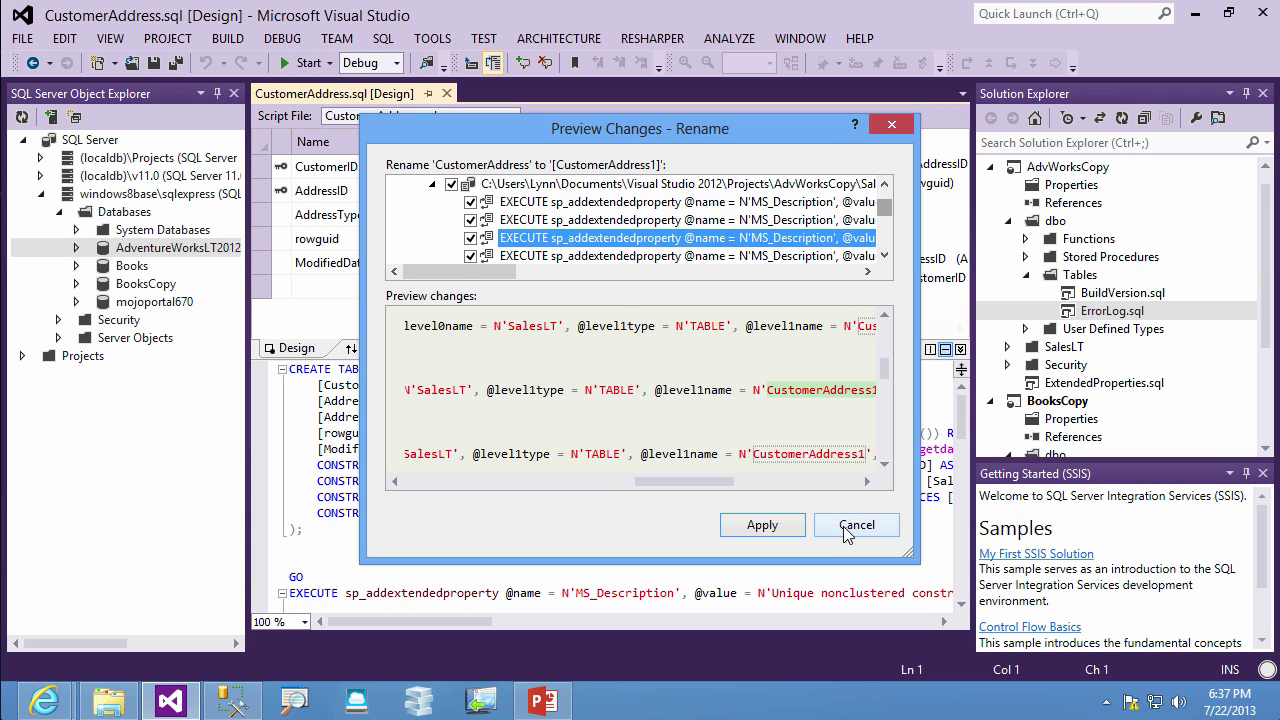
click(849, 533)
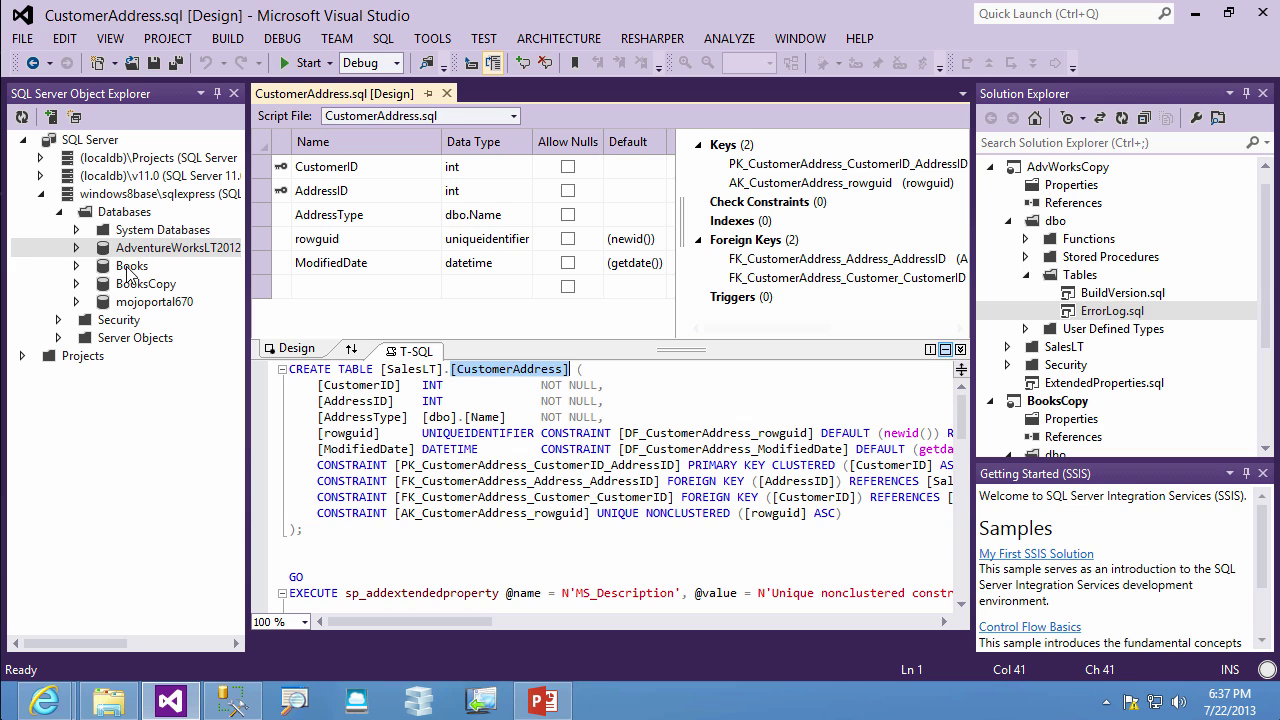
Step: Compare the data of the Books database against BooksCopy on WINDOWS8BASE\sqlexpress and display the Authors records found only in the source
right_click(128, 267)
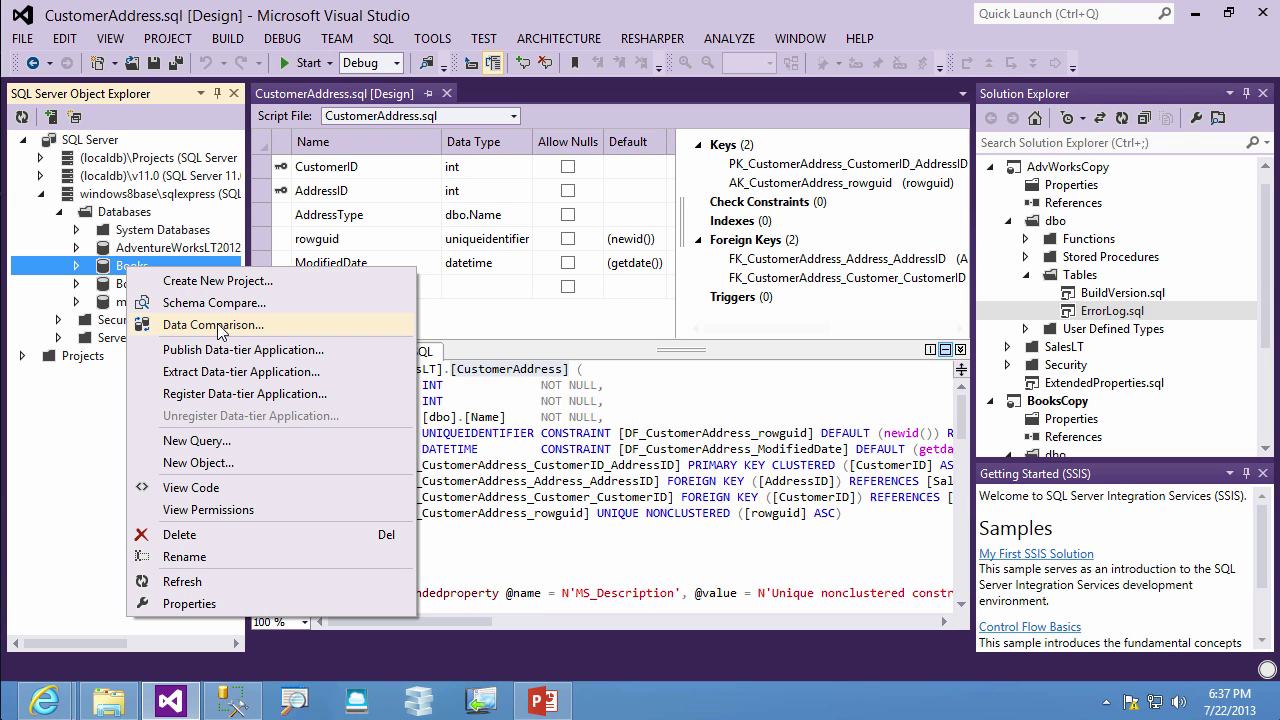
click(217, 323)
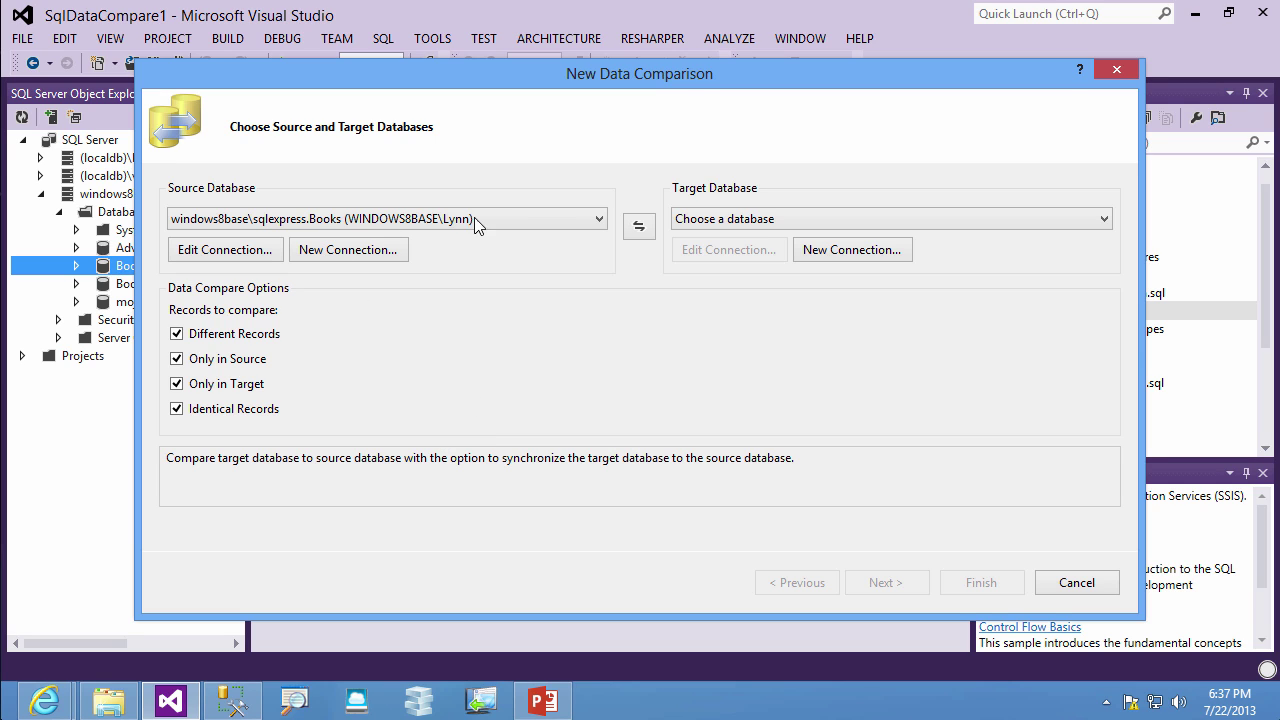
click(856, 257)
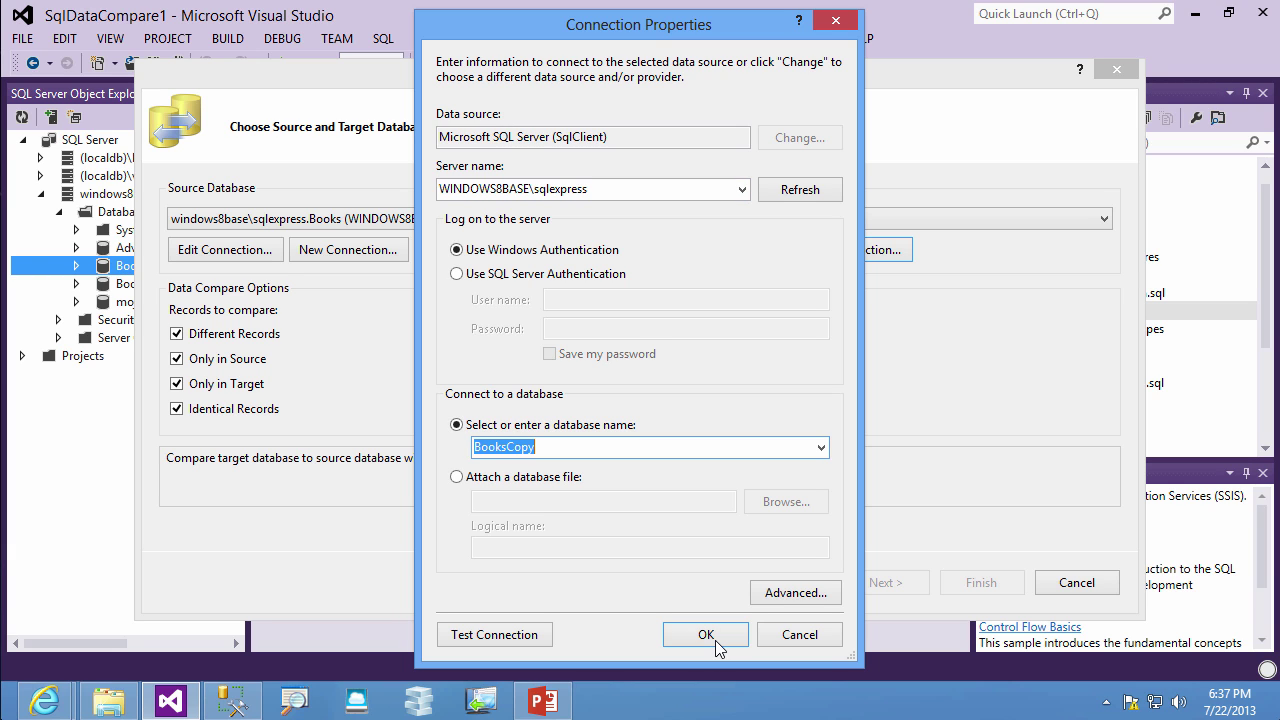
click(715, 640)
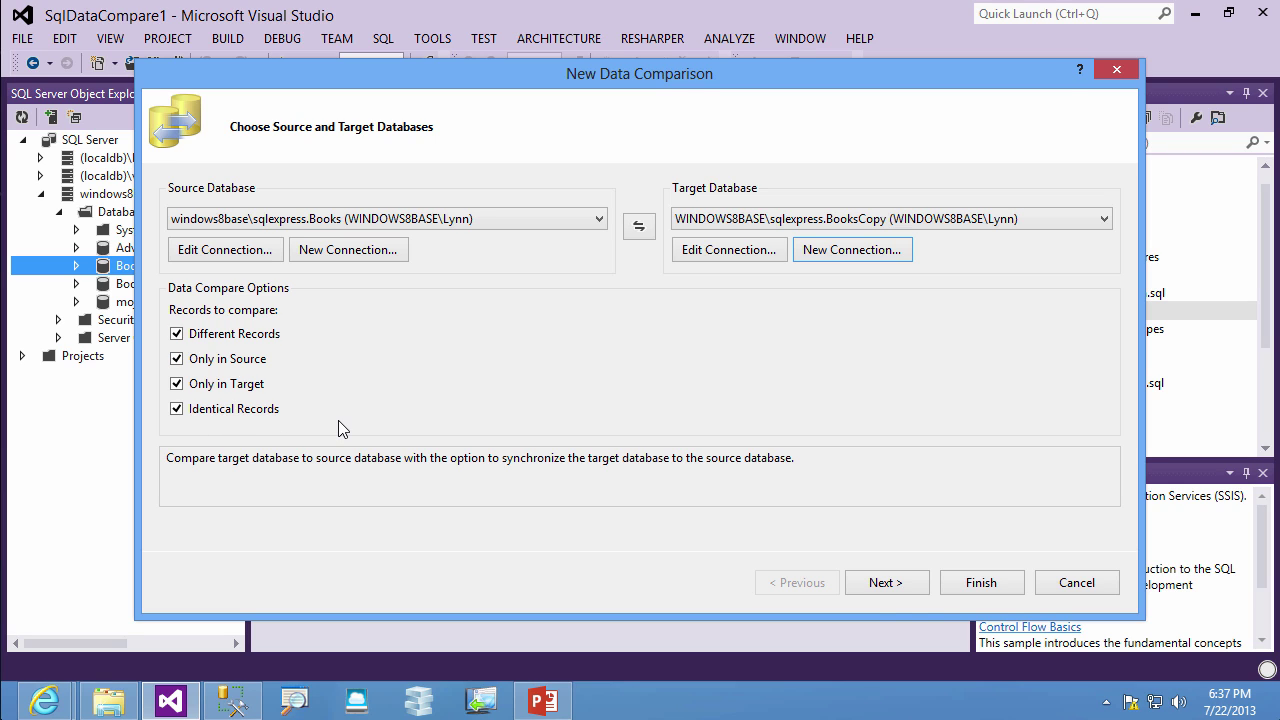
click(886, 583)
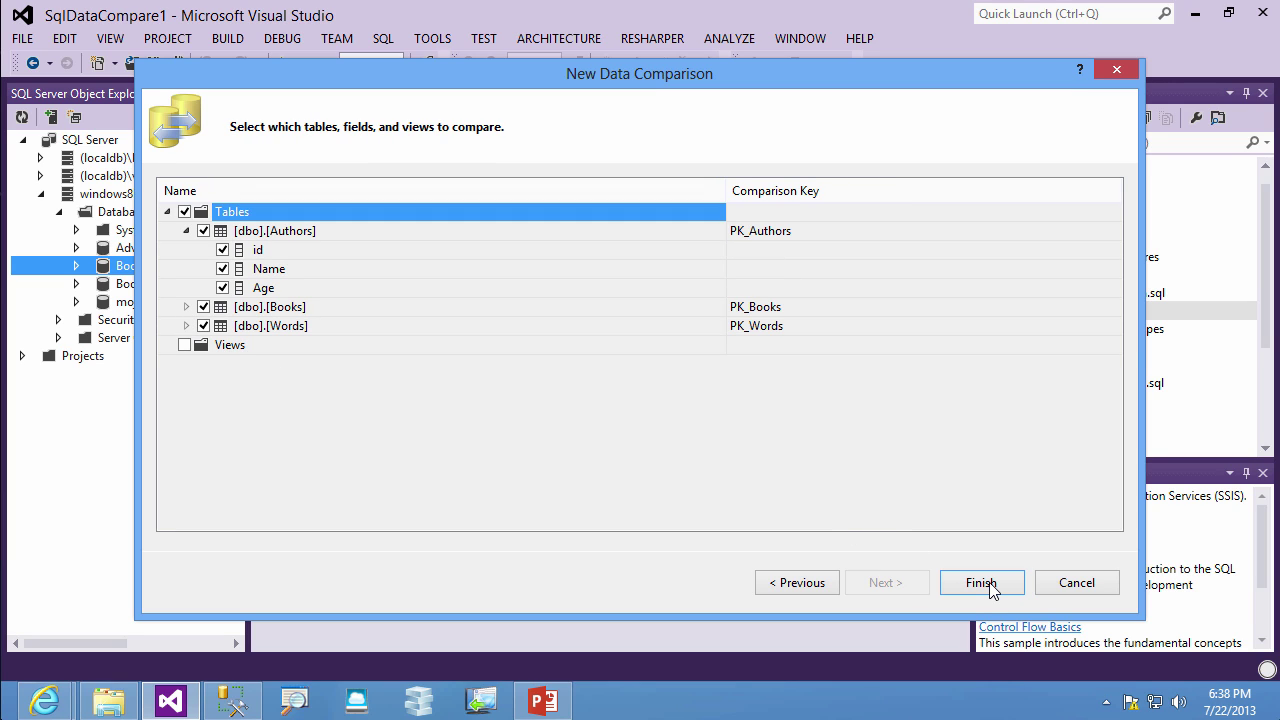
click(997, 585)
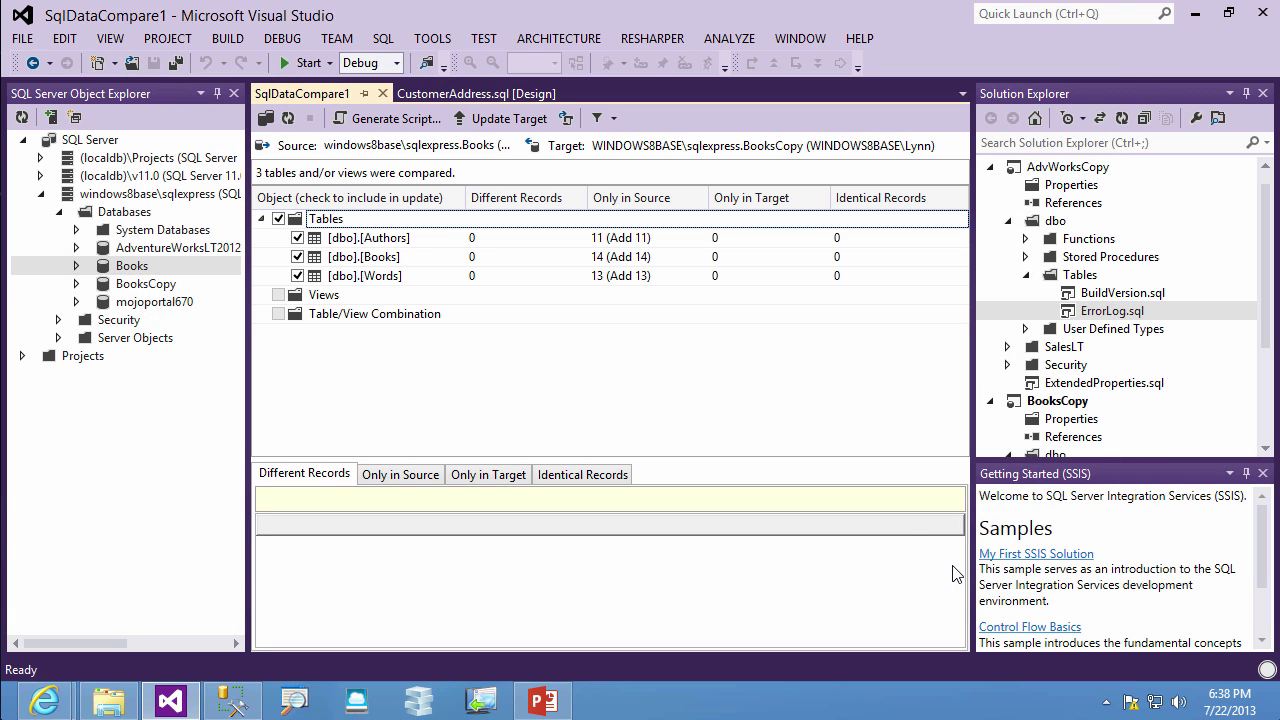
click(643, 241)
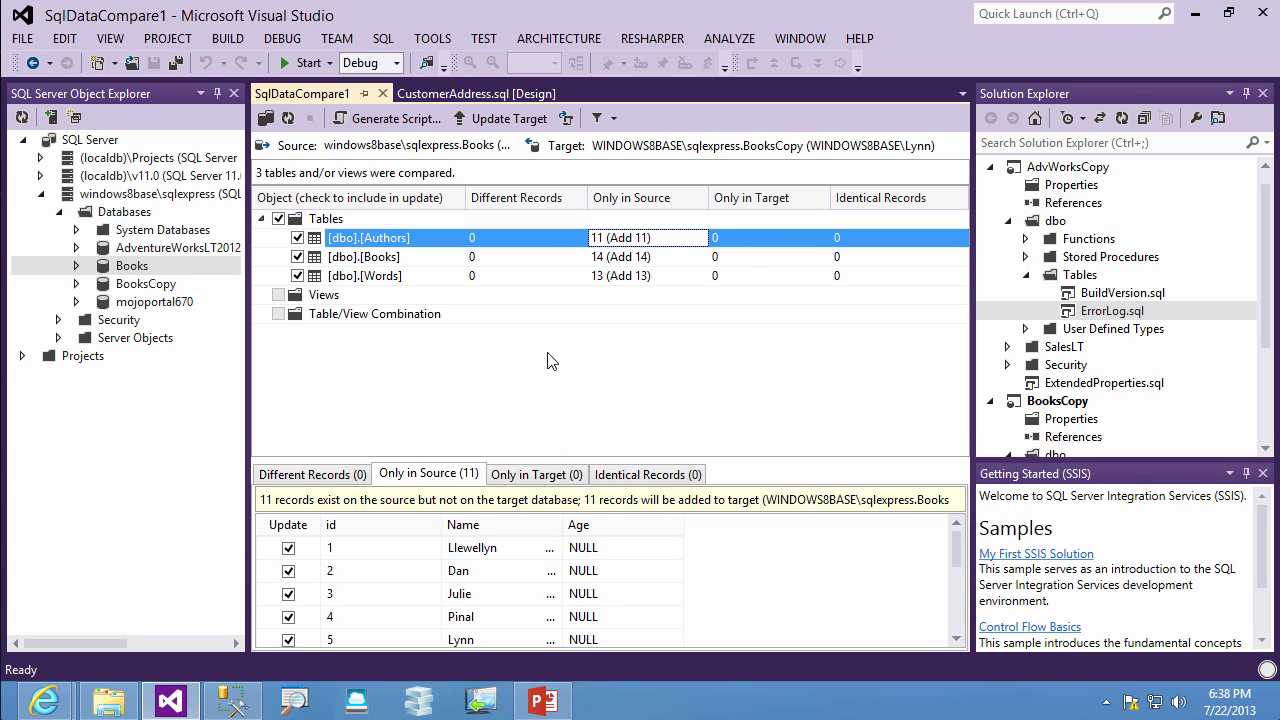
drag(695, 462, 695, 357)
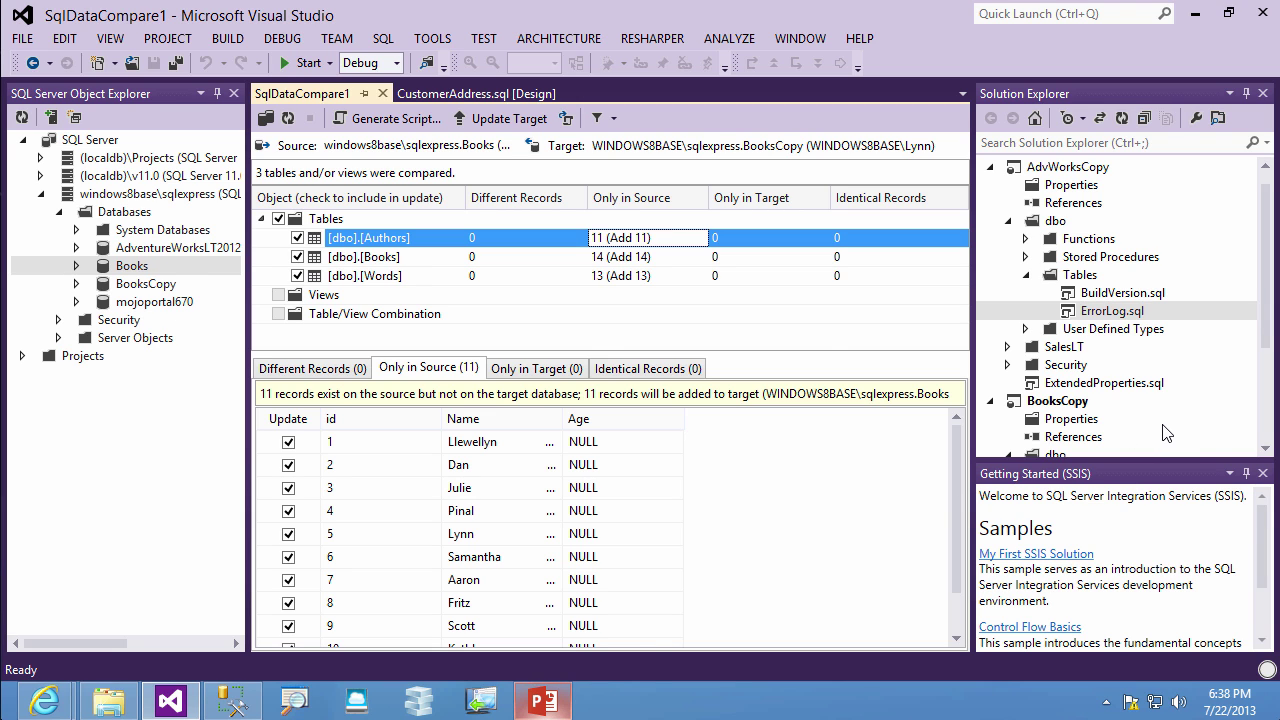
Step: Switch to the PowerPoint presentation and advance through the Publishing and Version Targeting slides to "SSDT is new 'BIDS'"
key(alt+Tab)
scroll(1166, 432, down, 1)
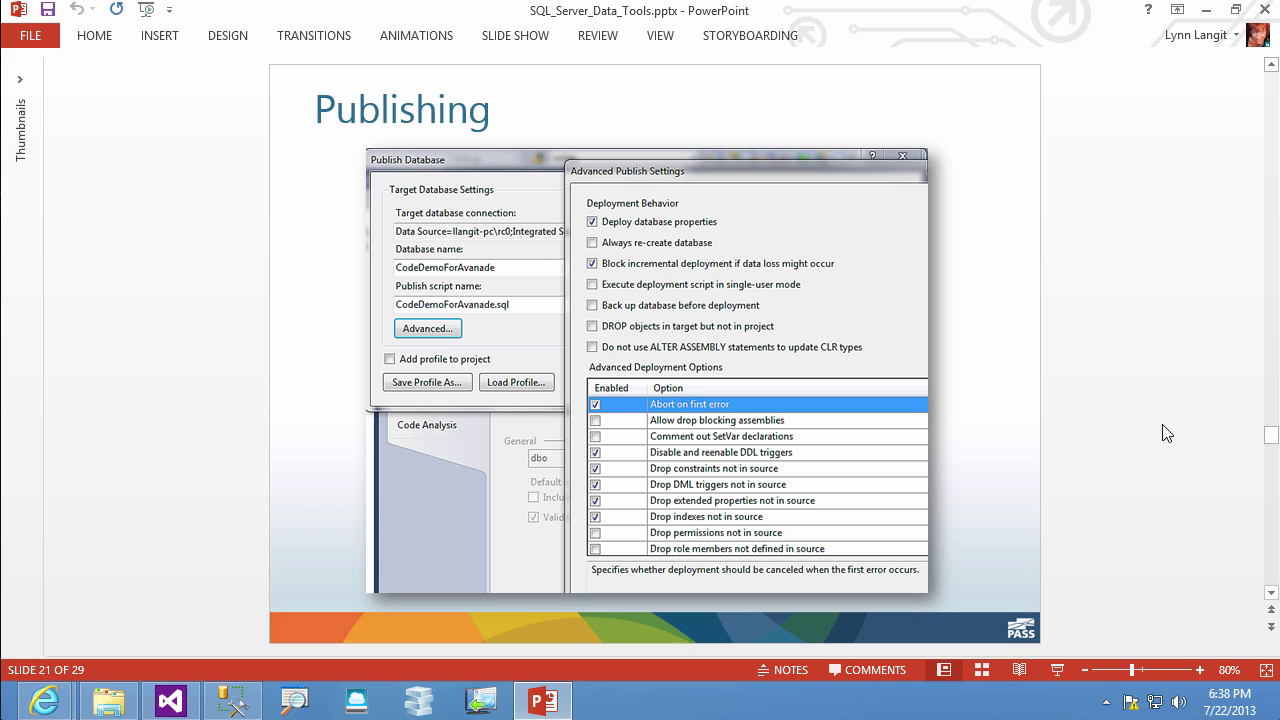
scroll(1163, 433, down, 1)
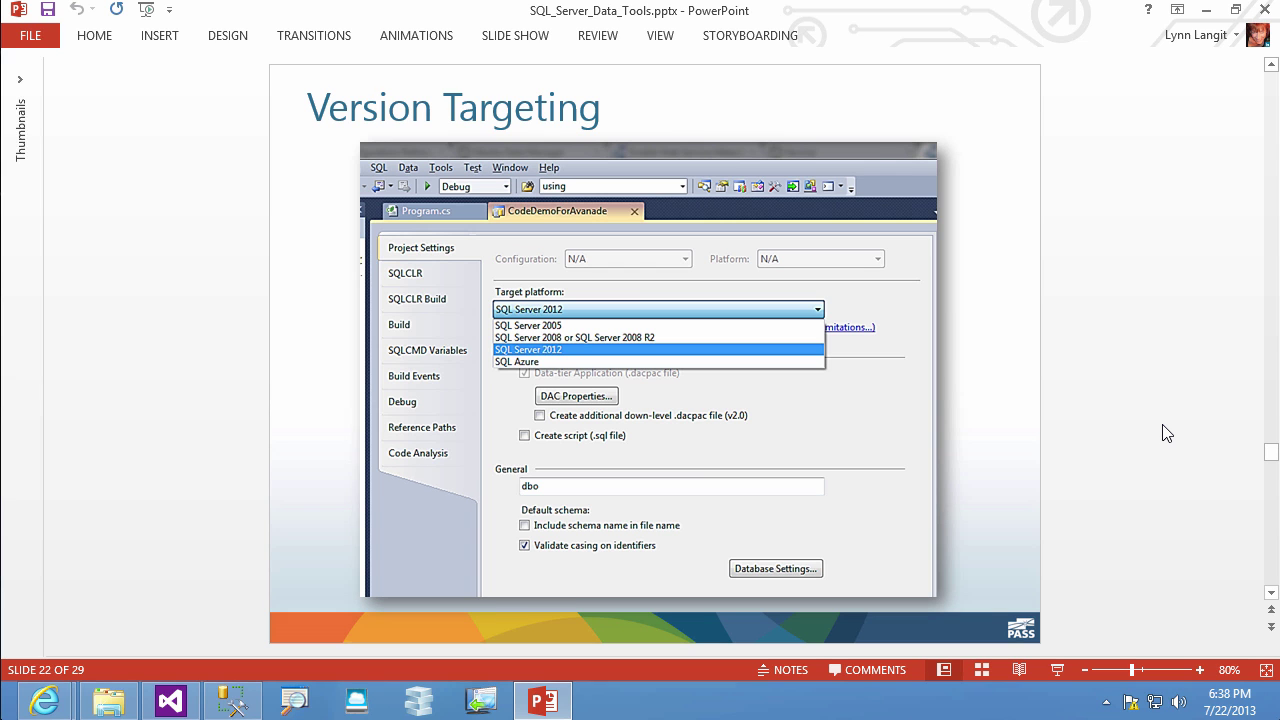
scroll(1163, 433, down, 1)
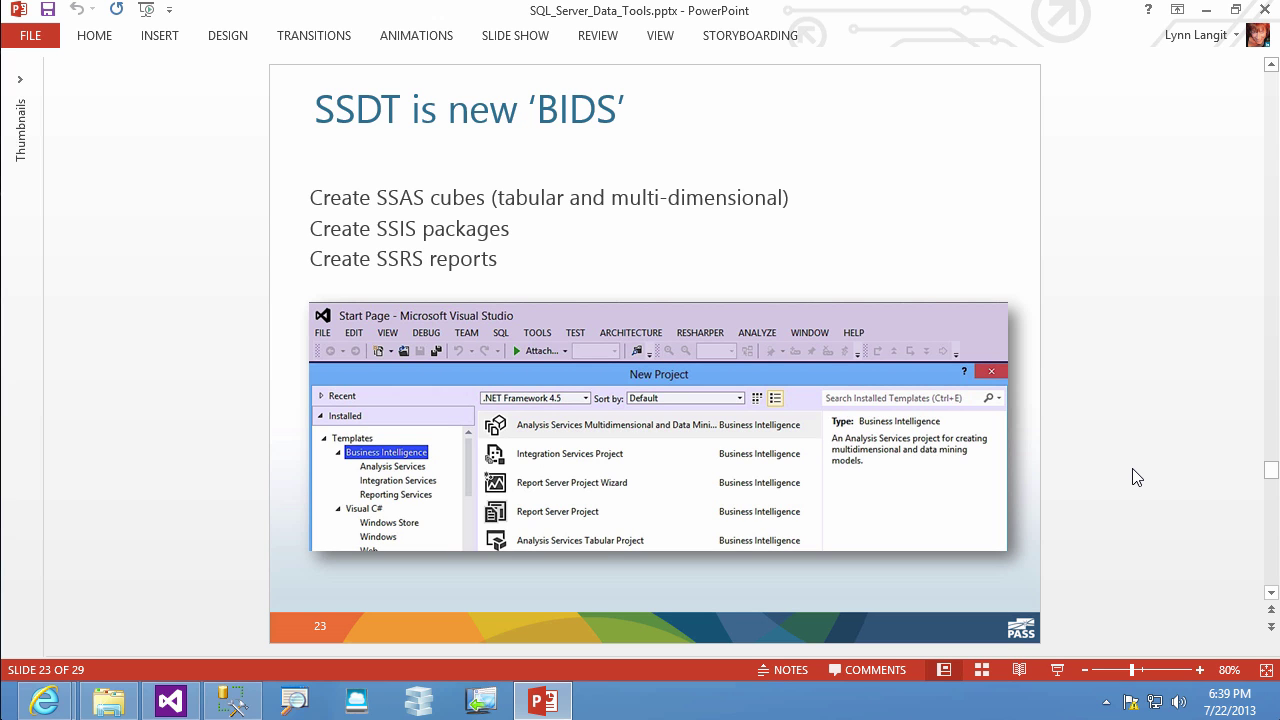
key(Page_Down)
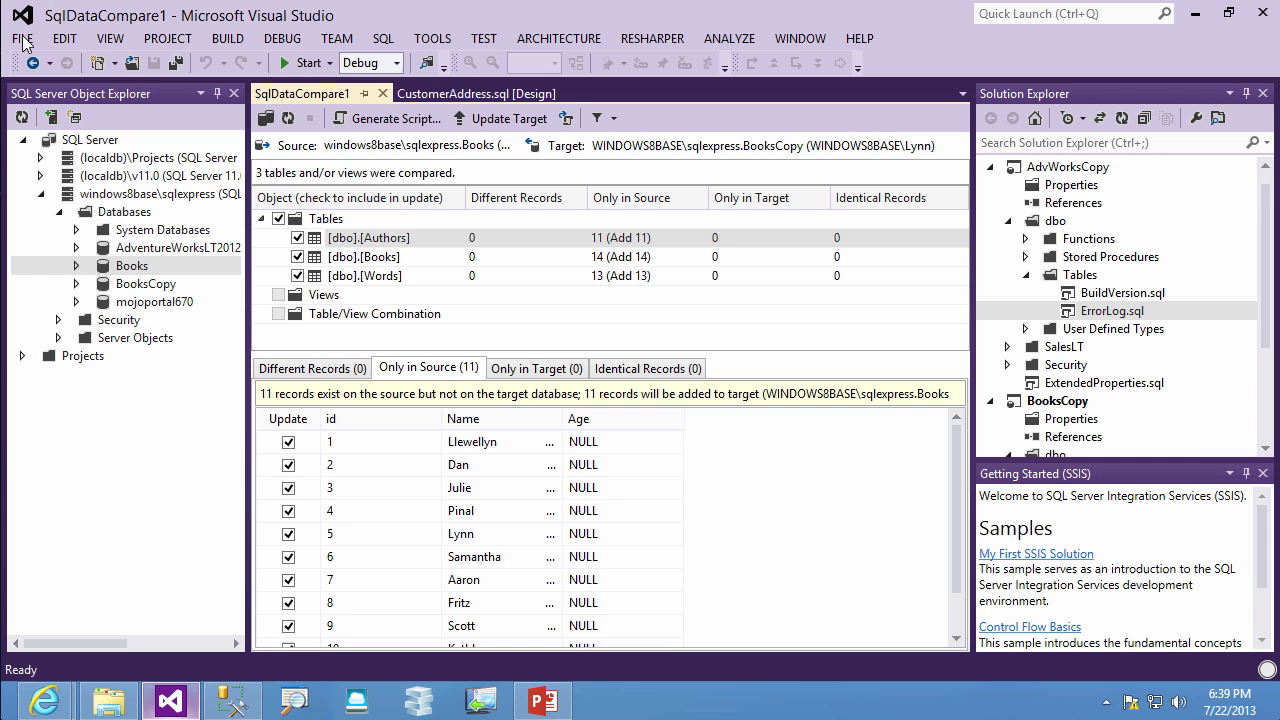
Step: Switch back to Visual Studio, start a new project and expand the Business Intelligence template category
key(alt+Tab)
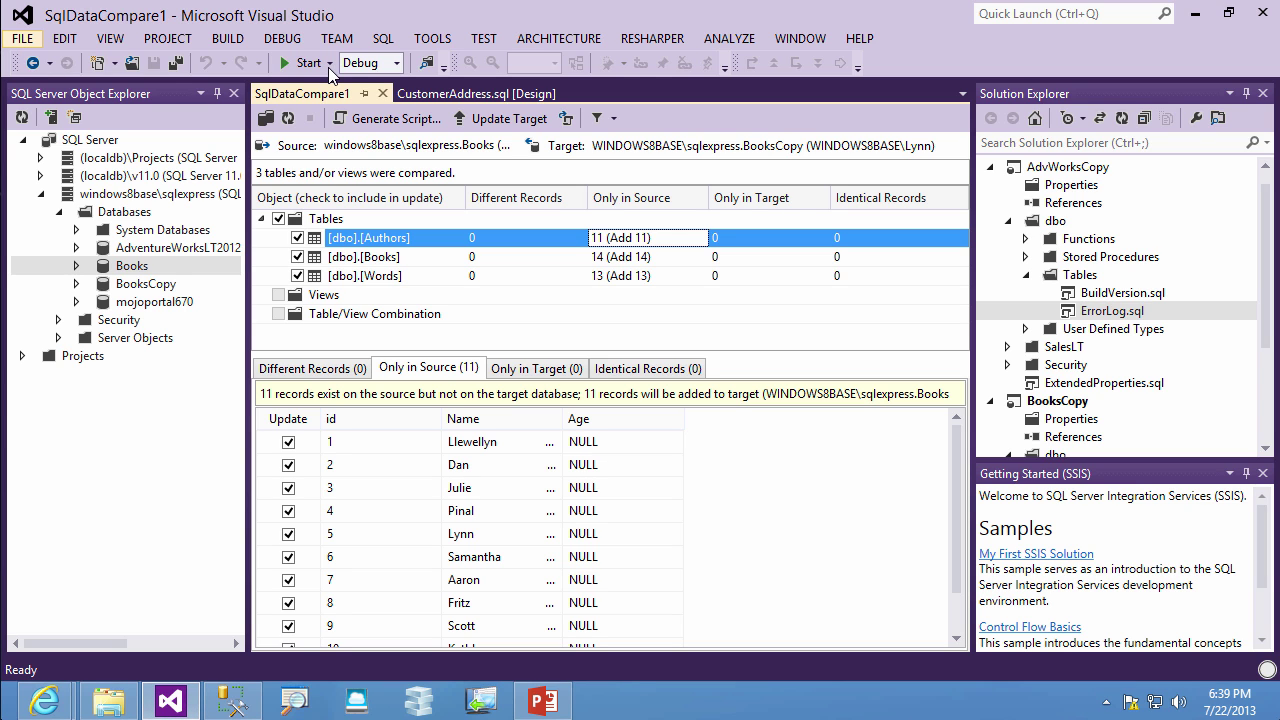
key(alt+f)
key(Right)
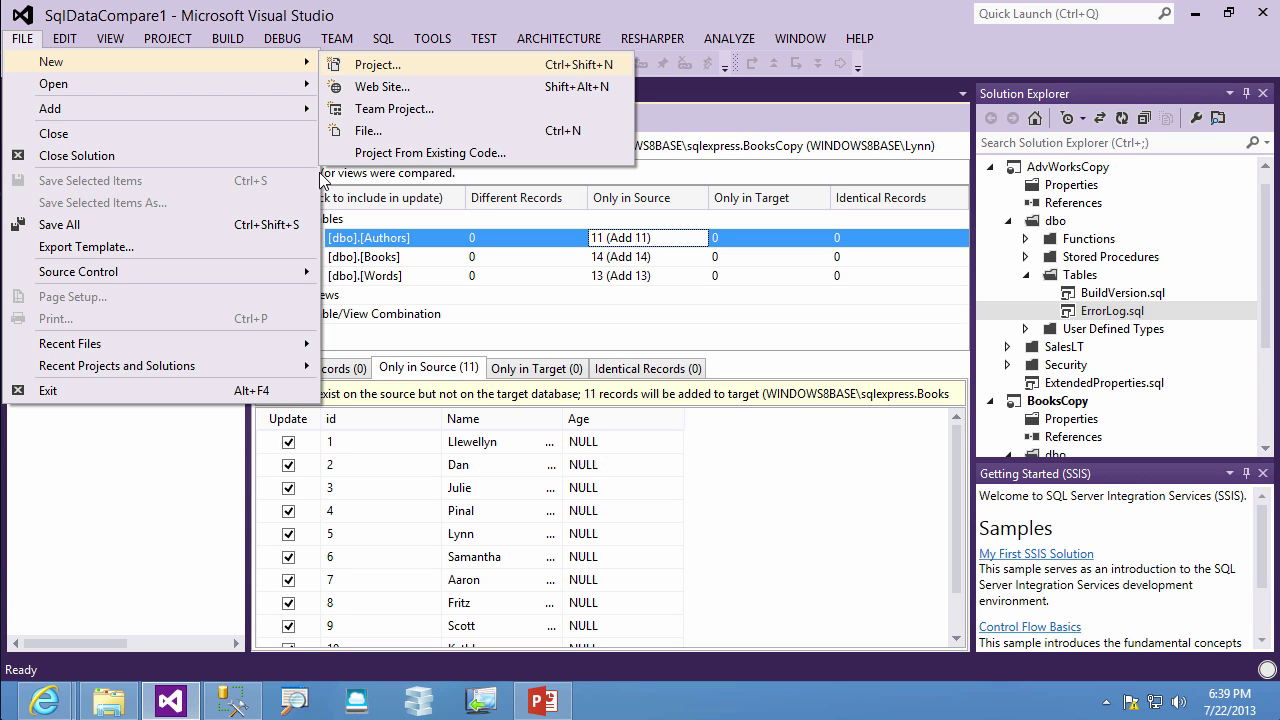
key(Escape)
key(Escape)
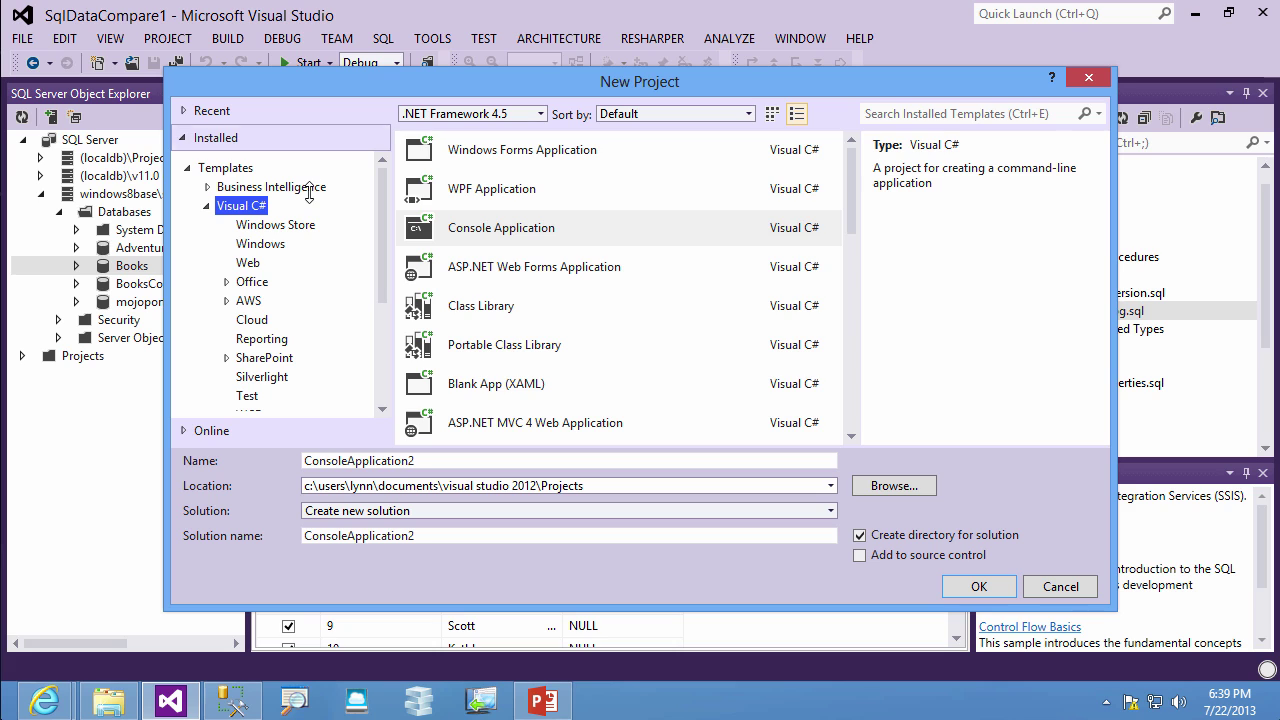
key(Up)
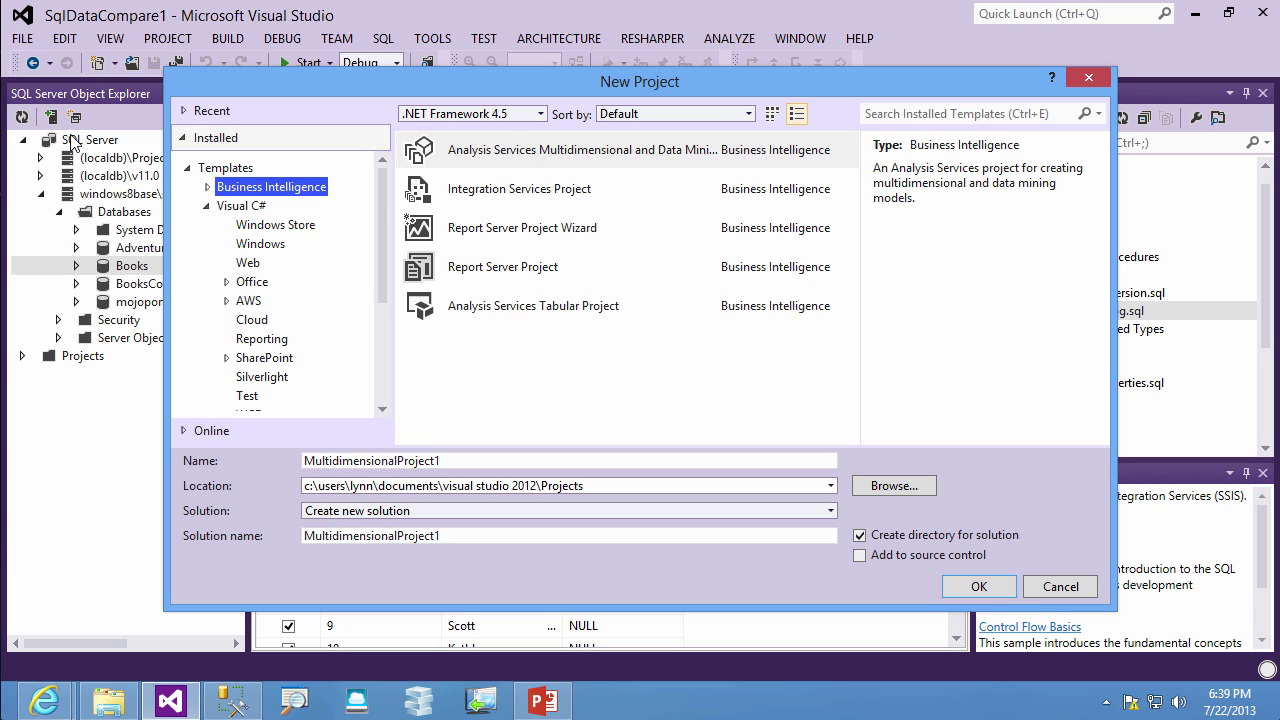
click(207, 188)
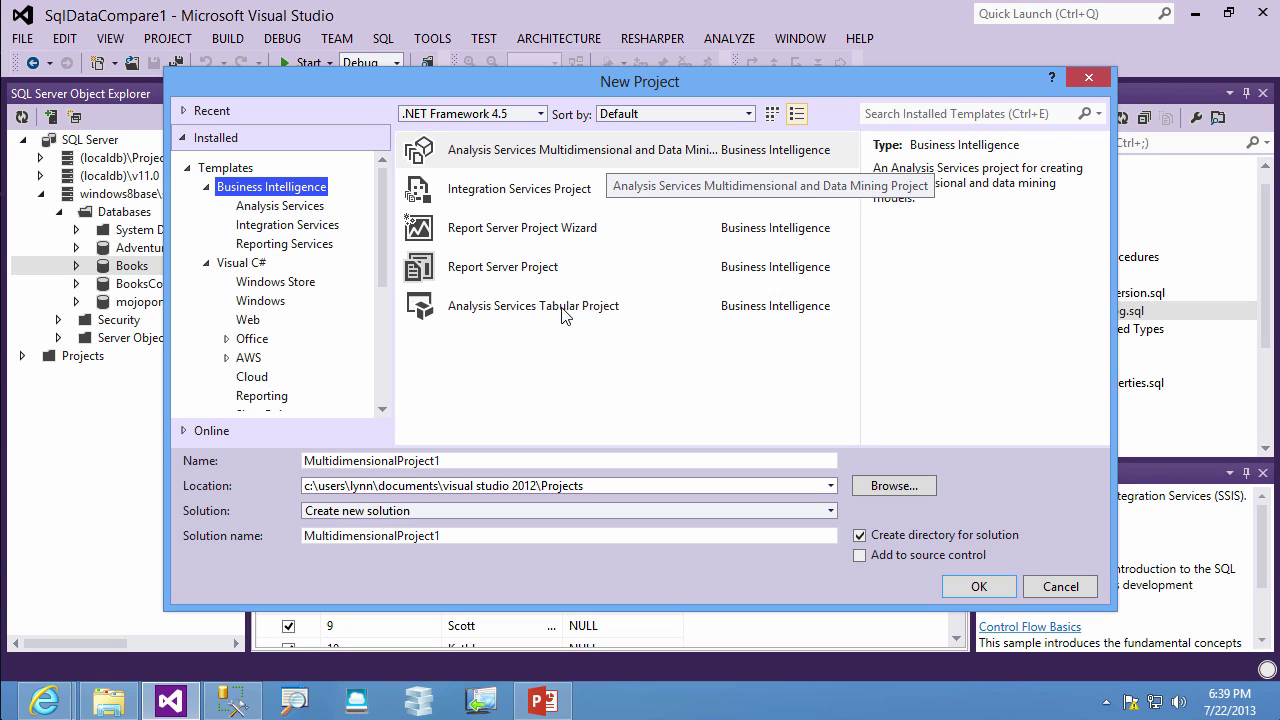
Step: Create an Analysis Services Tabular Project named TabularProject1 in a new solution without choosing a workspace server
key(End)
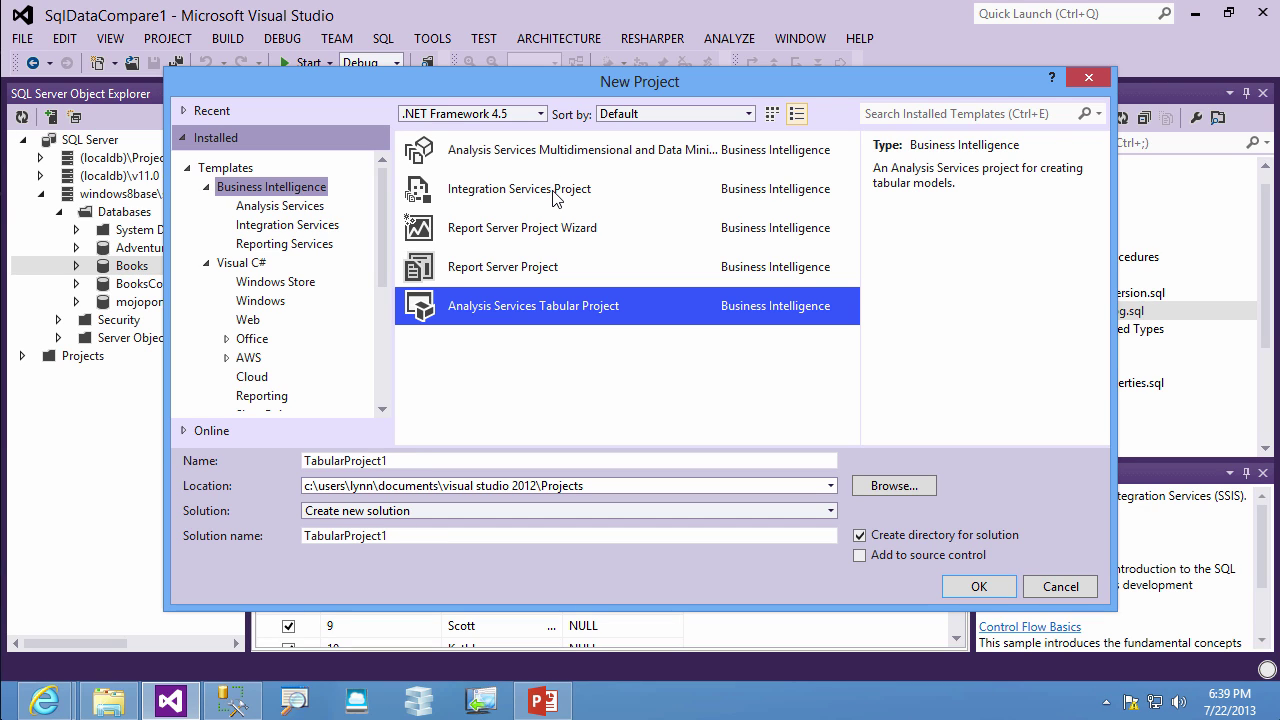
click(553, 196)
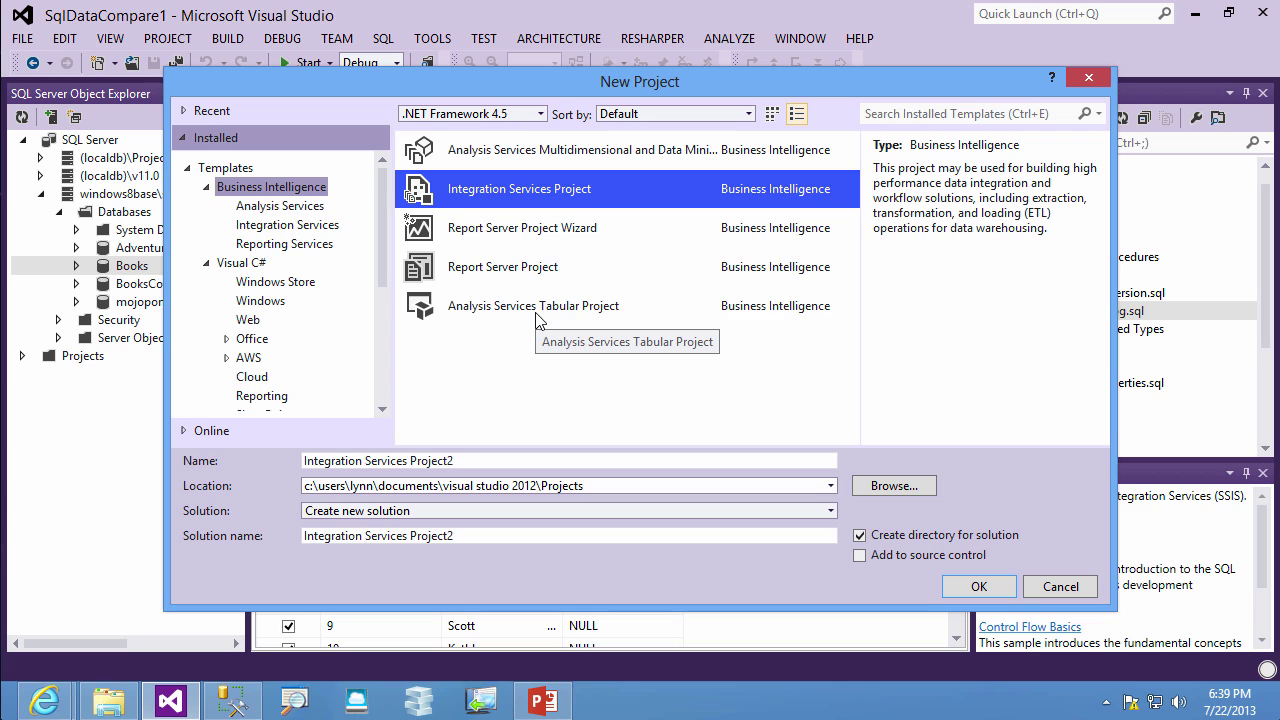
click(976, 588)
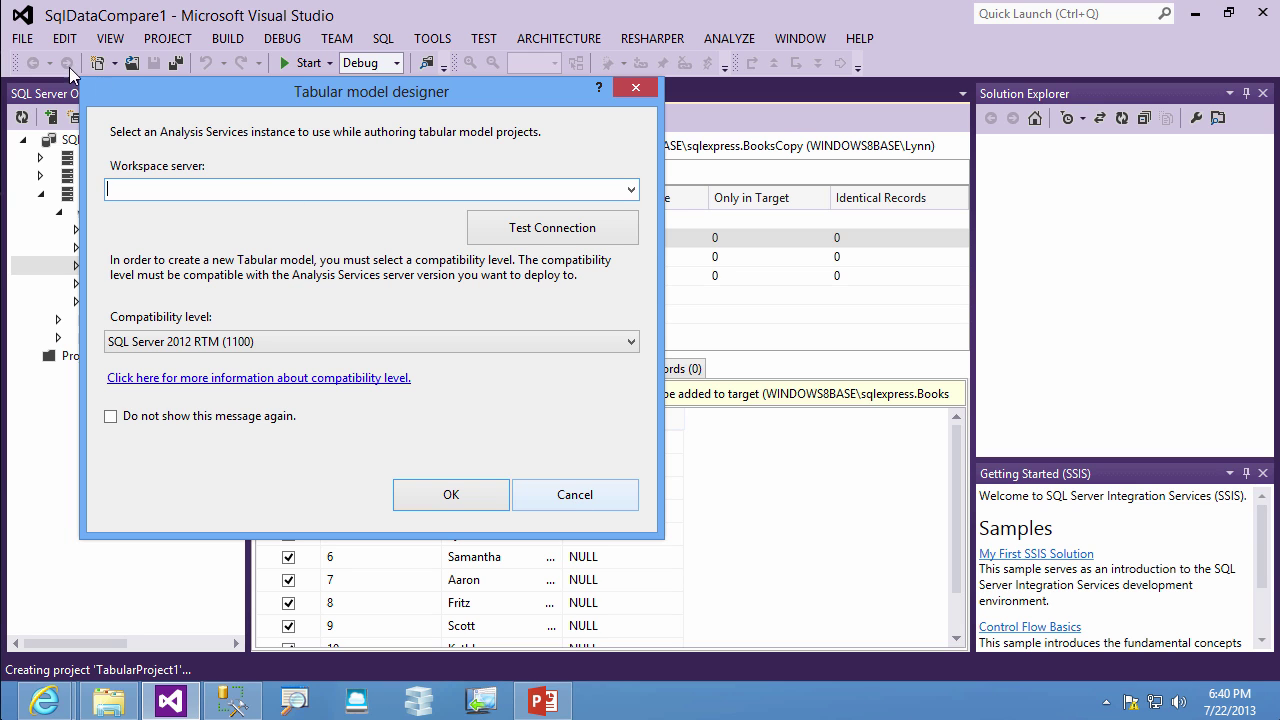
Step: Create a Report Server Project named Report Project1 in a new solution and display the commands for its Reports folder
click(18, 40)
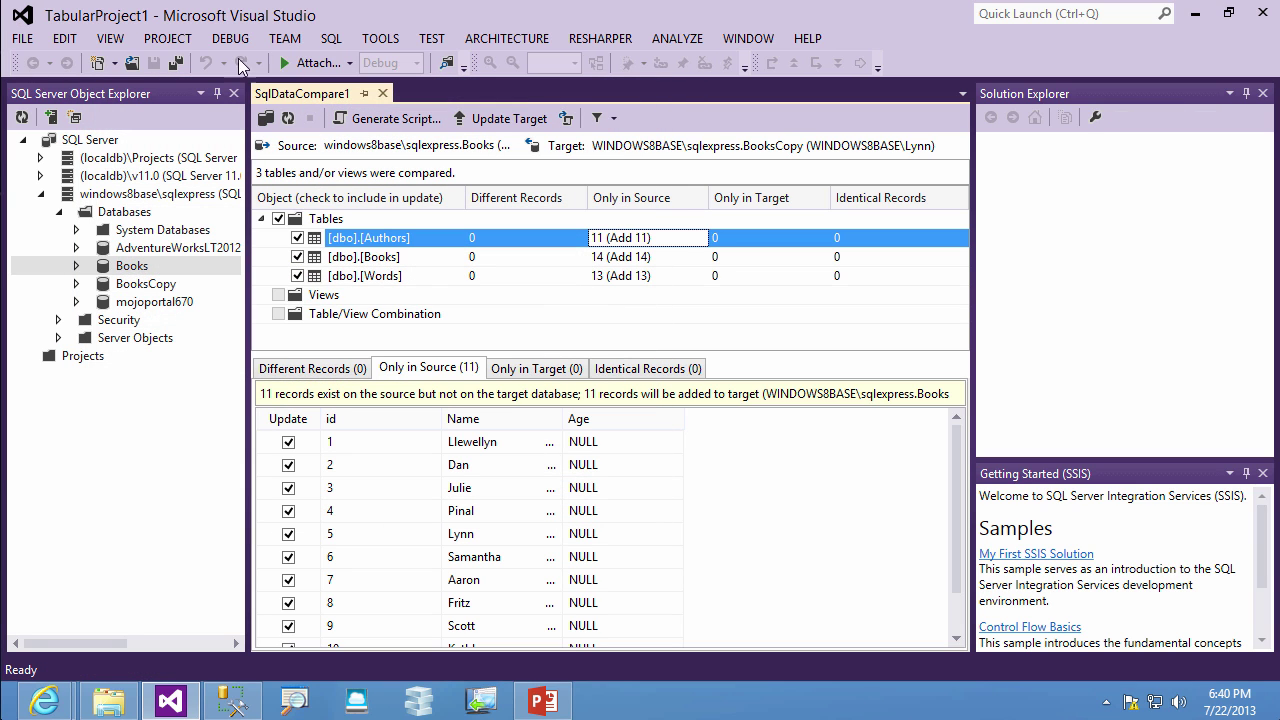
key(Down)
key(Right)
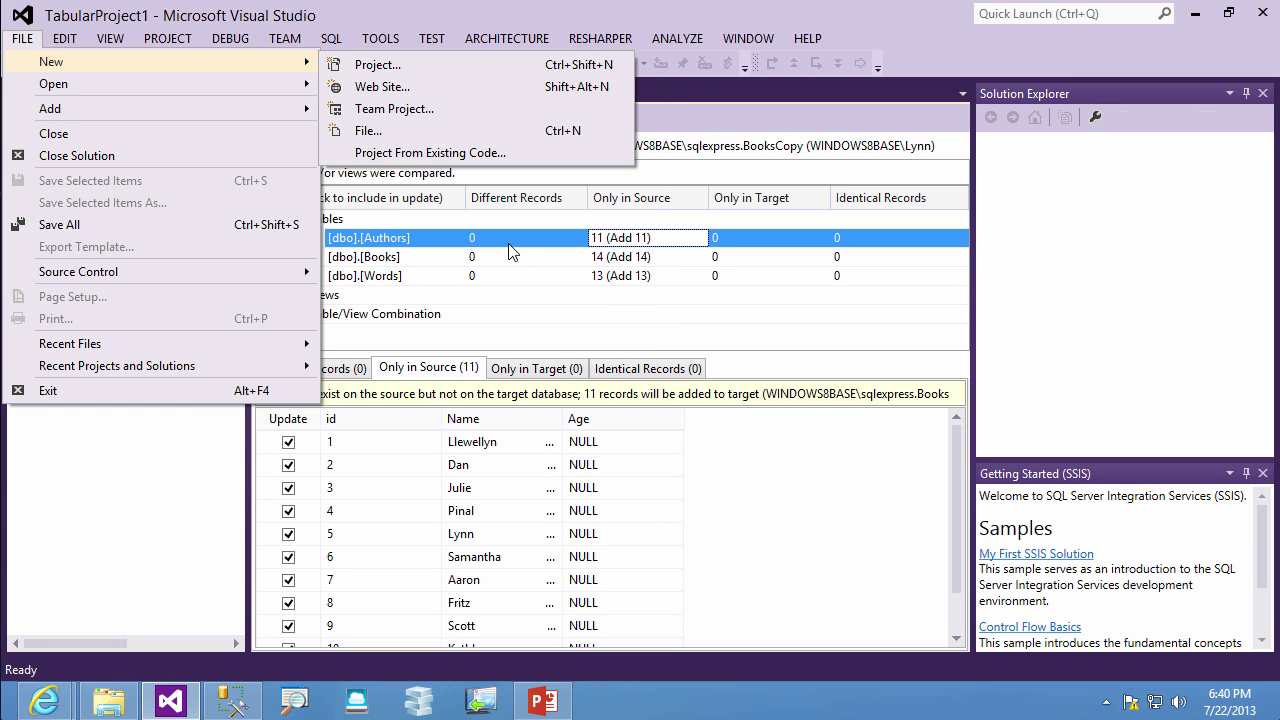
key(Return)
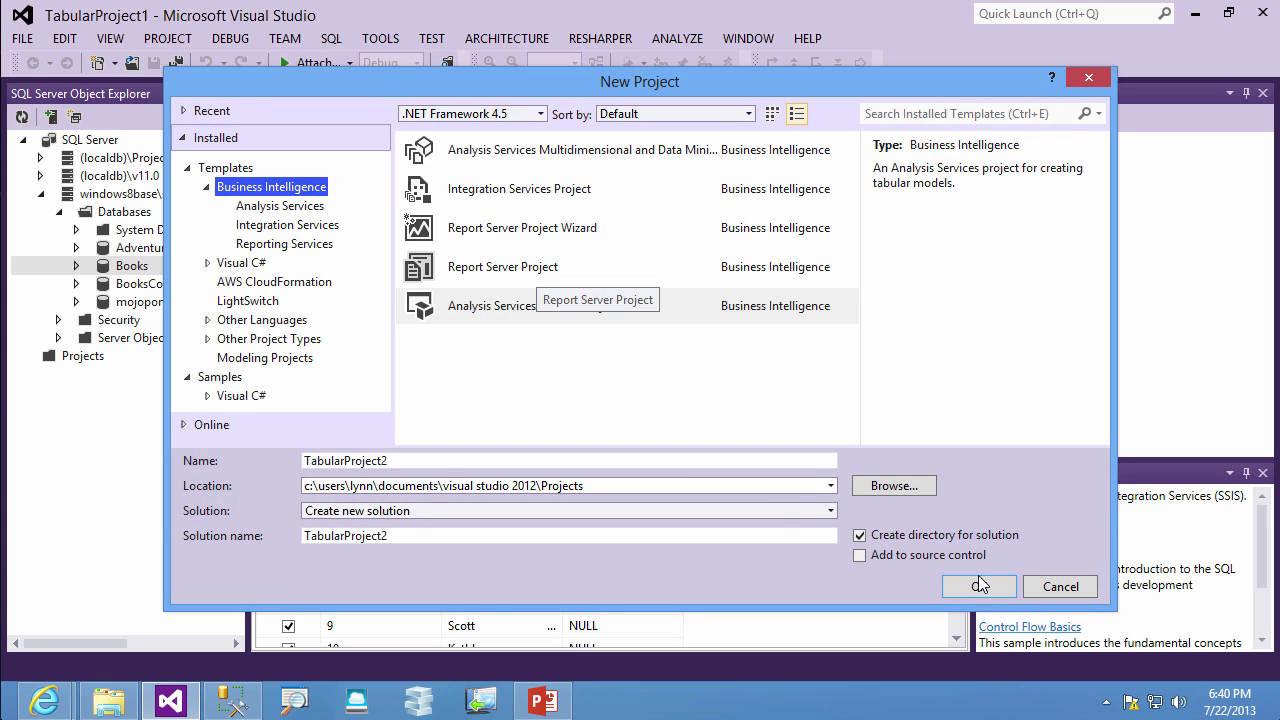
key(Up)
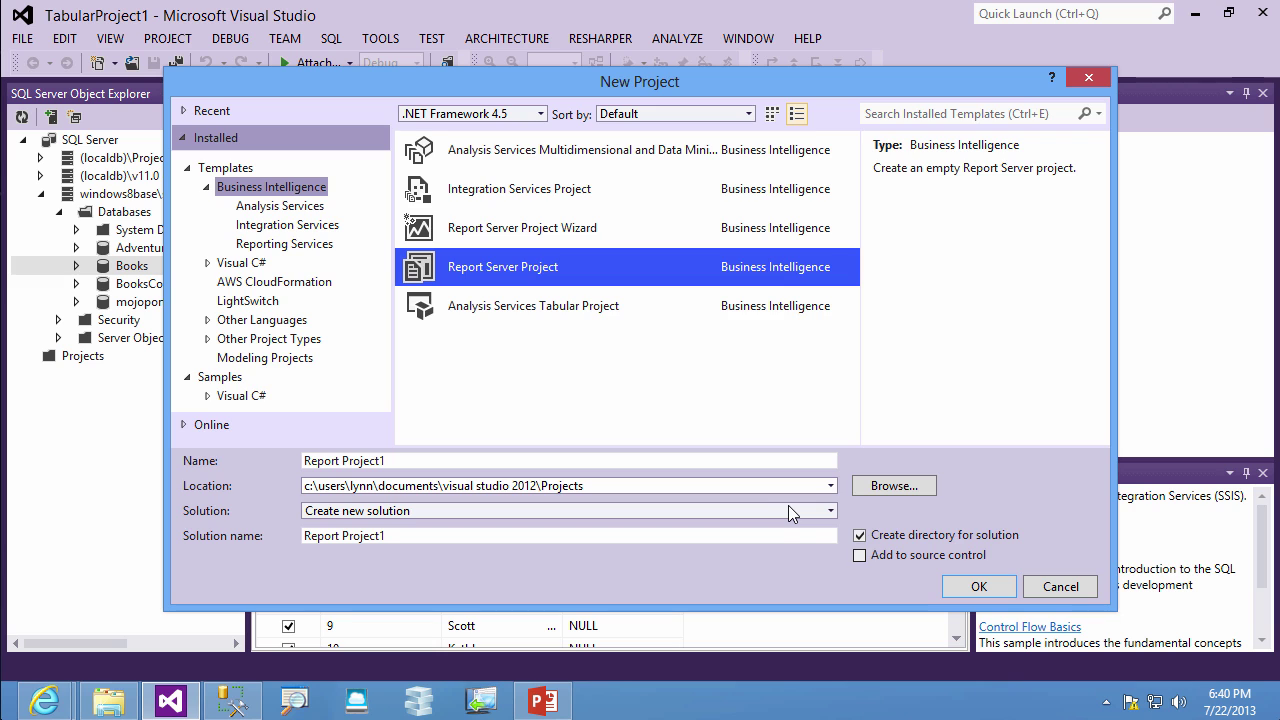
key(Return)
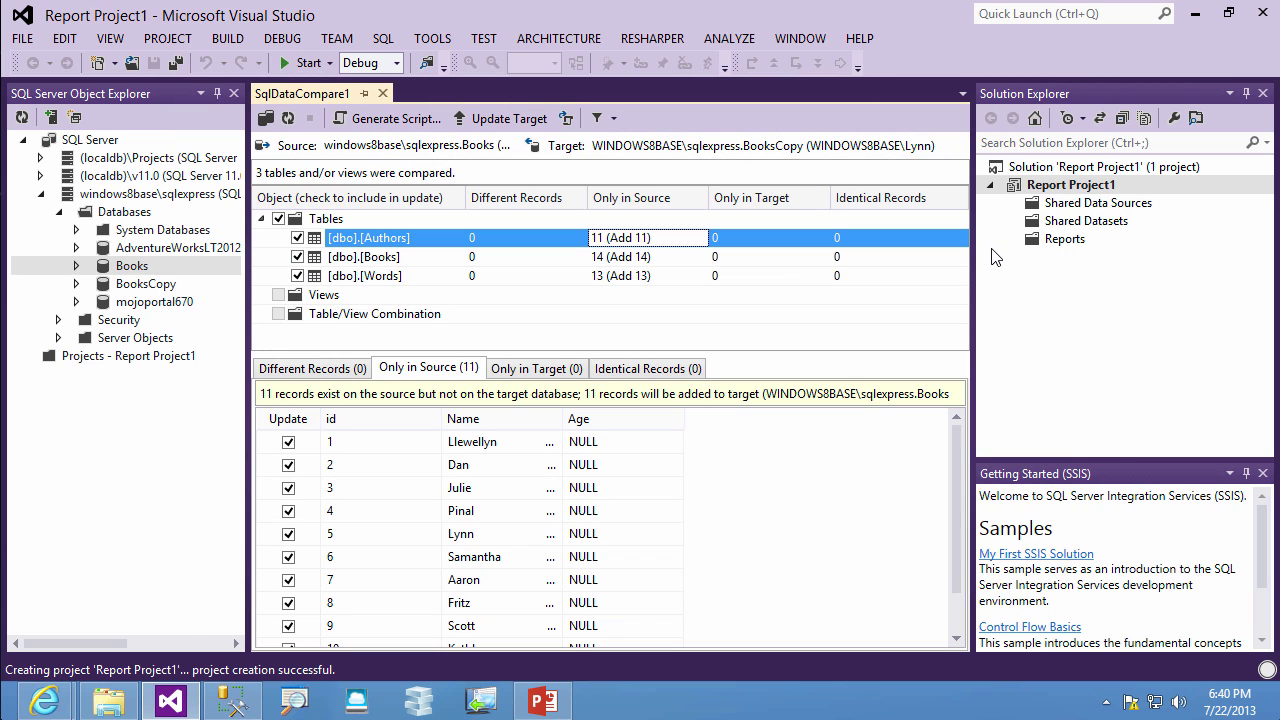
right_click(1064, 242)
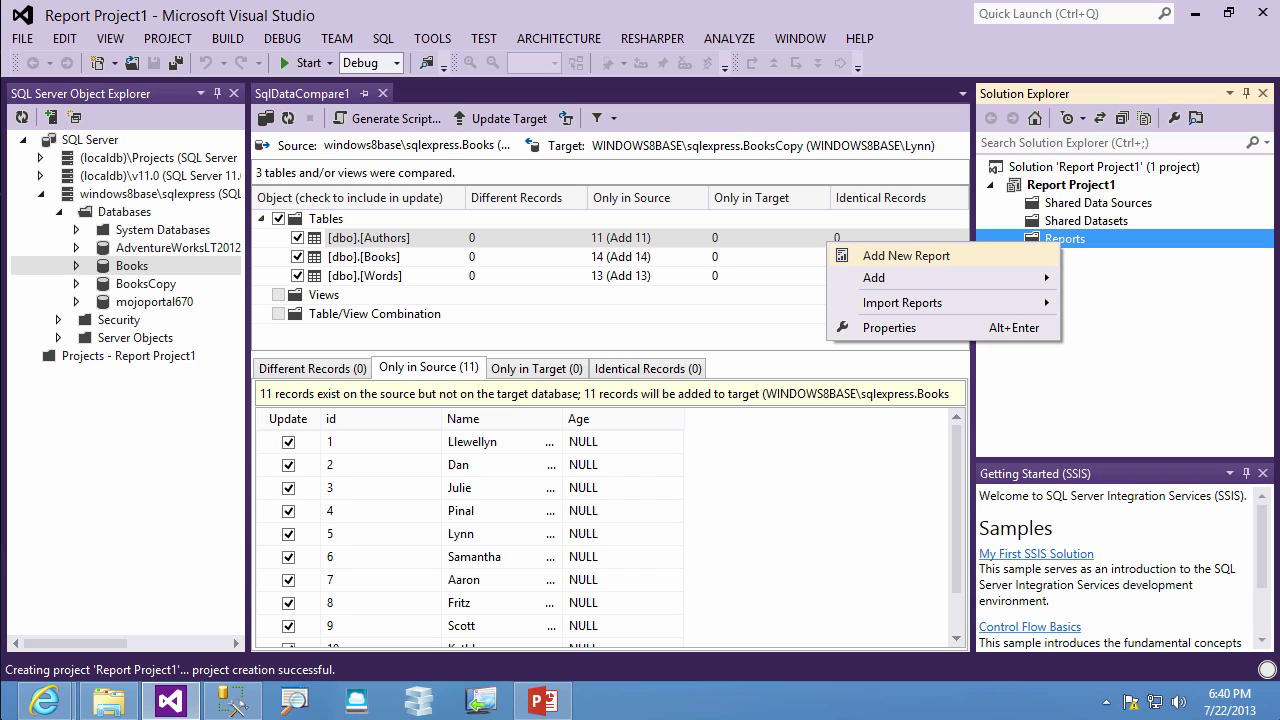
Step: Create an Integration Services project named Integration Services Project2 in a new solution
click(22, 42)
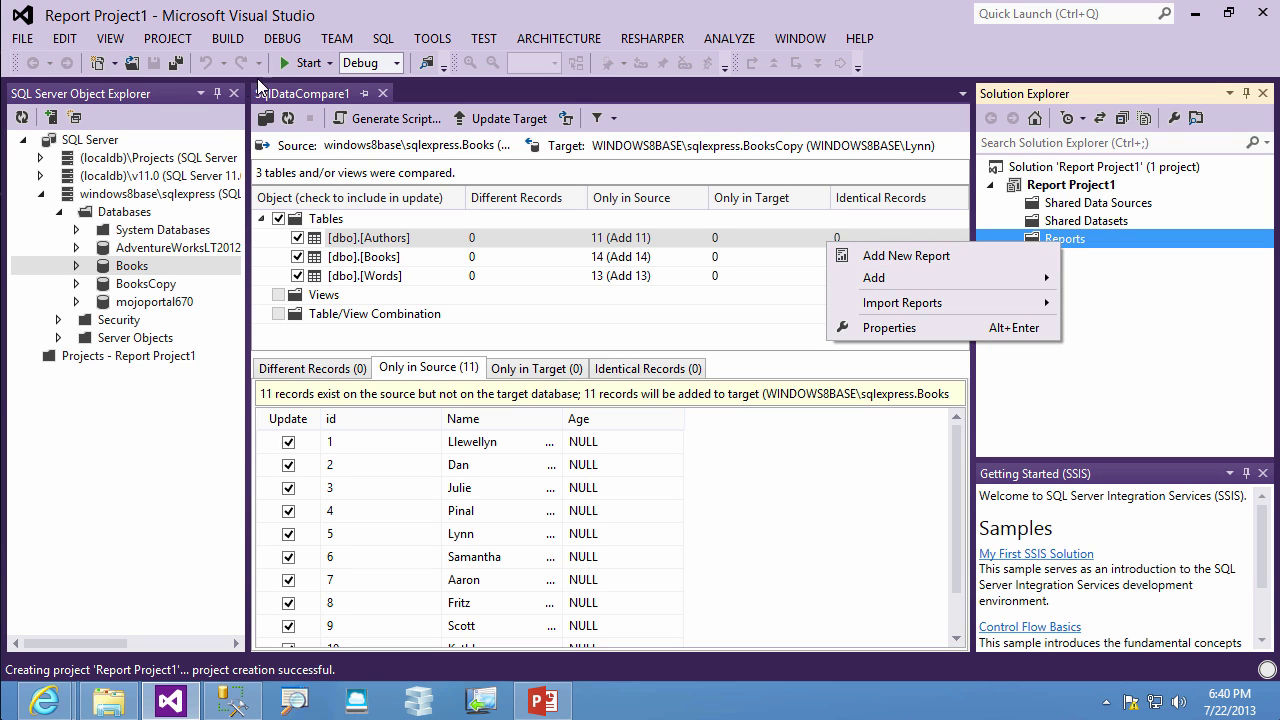
mouse_move(60, 62)
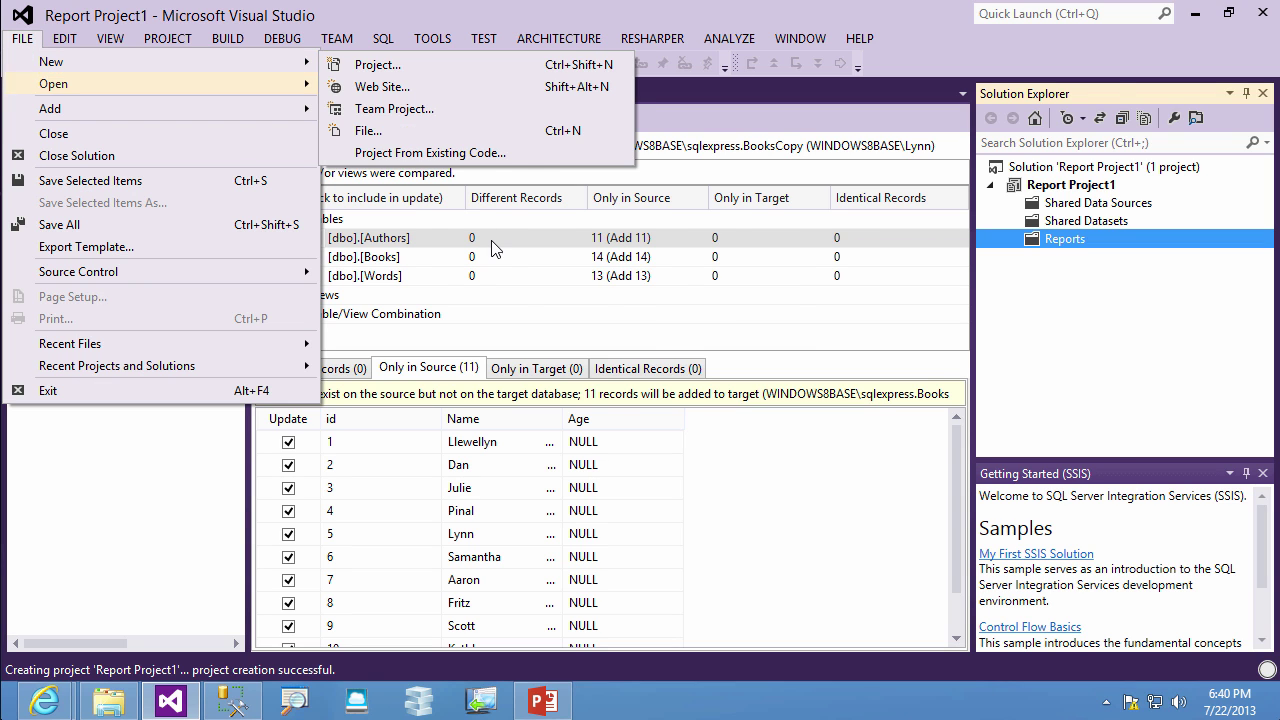
click(375, 63)
key(Return)
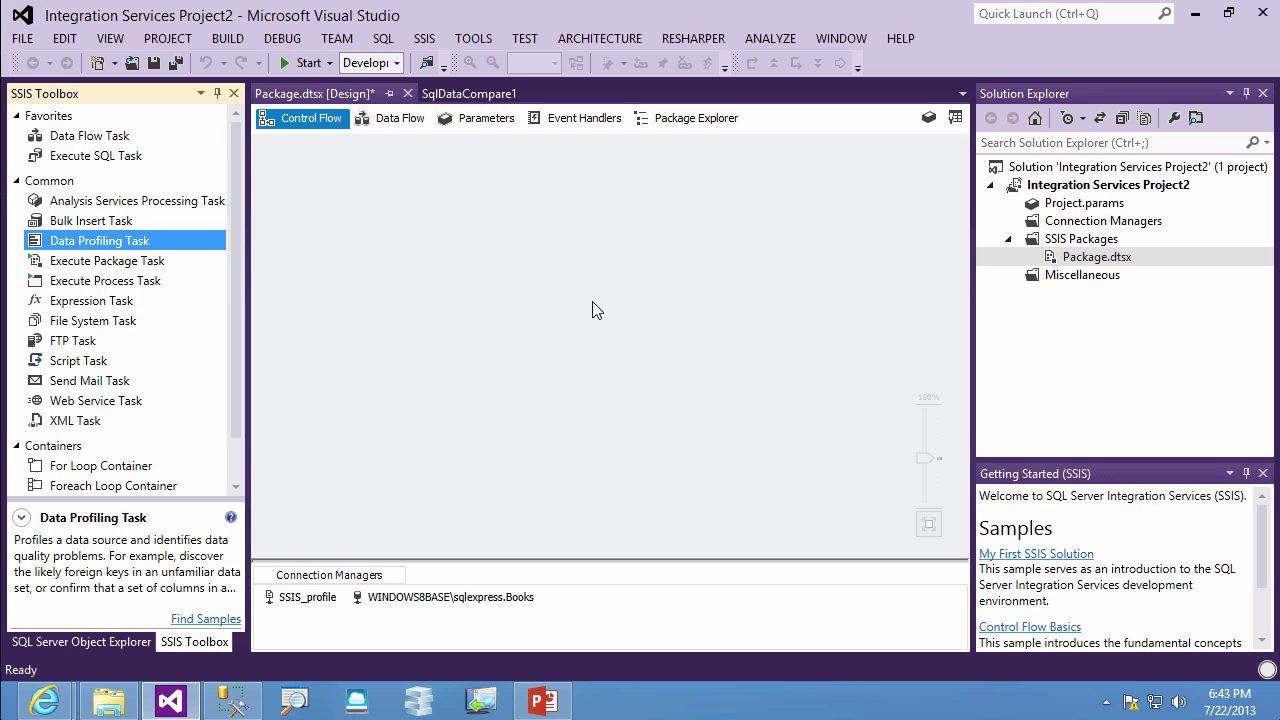
Step: Add a Data Profiling Task to the package's control flow and set its destination to the SSIS_profile file connection
drag(594, 309, 615, 313)
key(shift+F10)
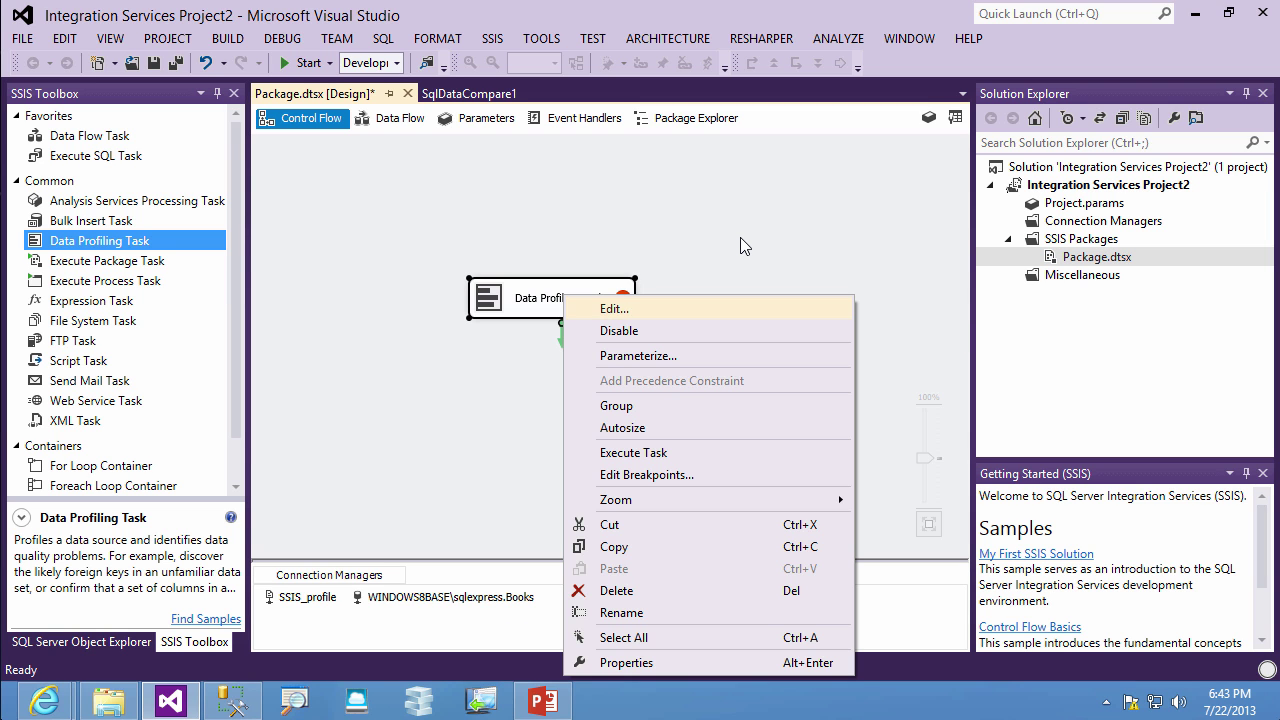
key(Return)
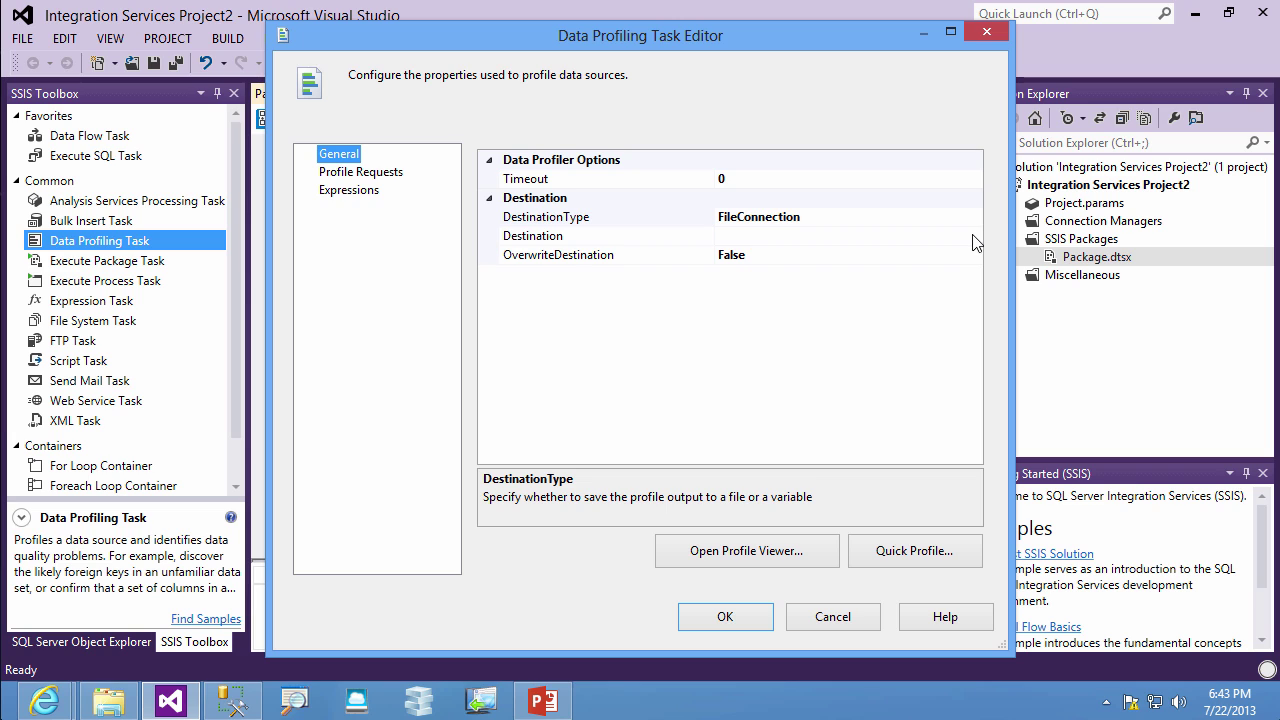
key(Tab)
key(Down)
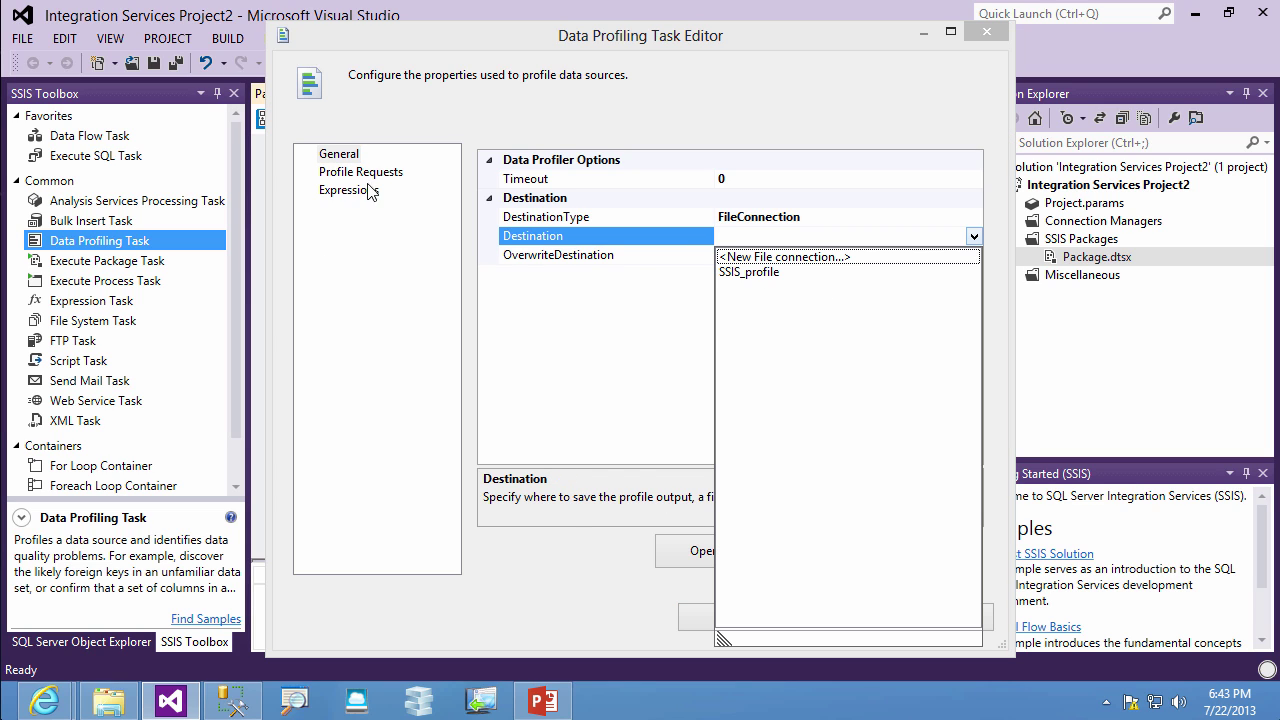
key(alt+Down)
key(Down)
key(Return)
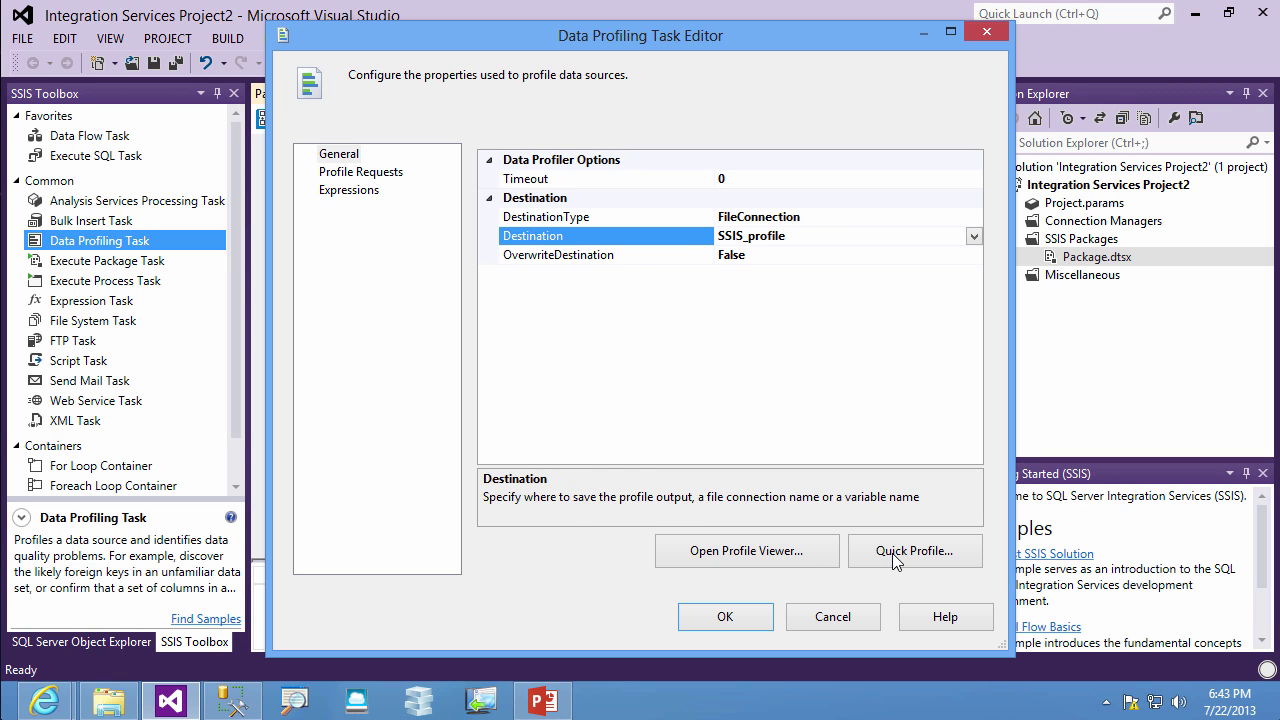
Step: Set up a quick profile of [dbo].[Authors] over the WINDOWS8BASE\sqlexpress.Books connection with the default profiles, and run the package
key(Tab)
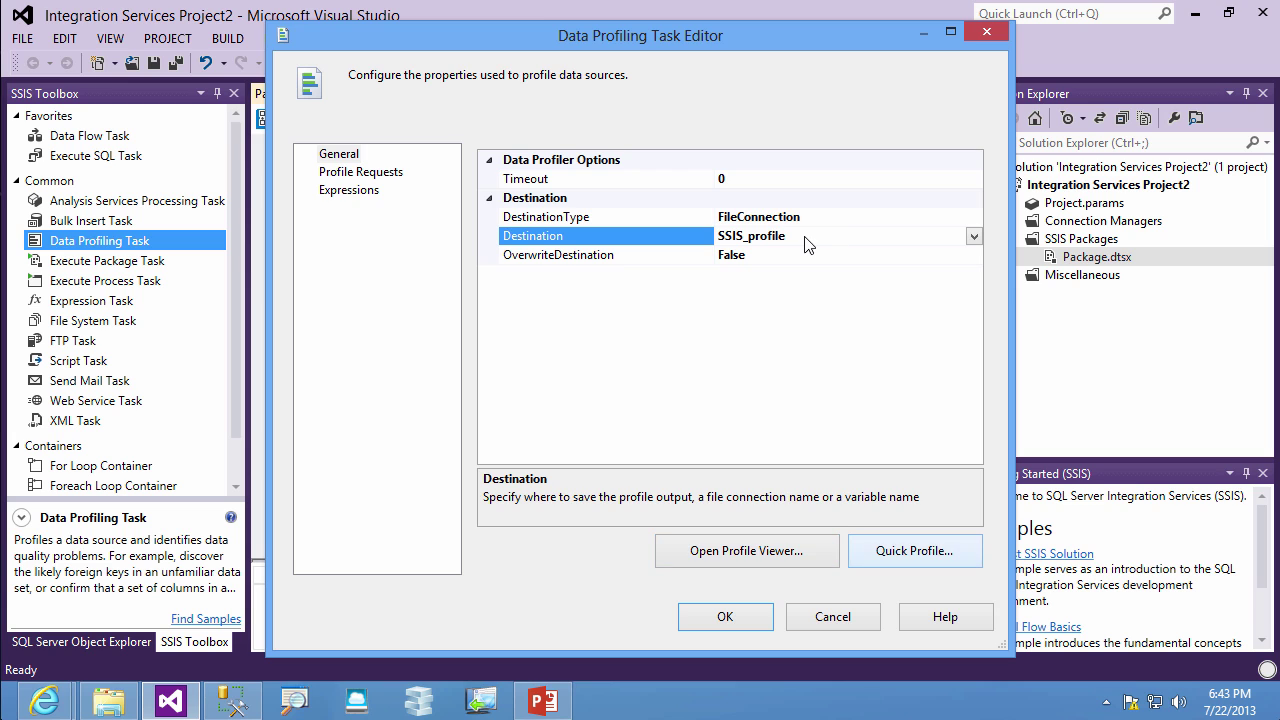
key(Return)
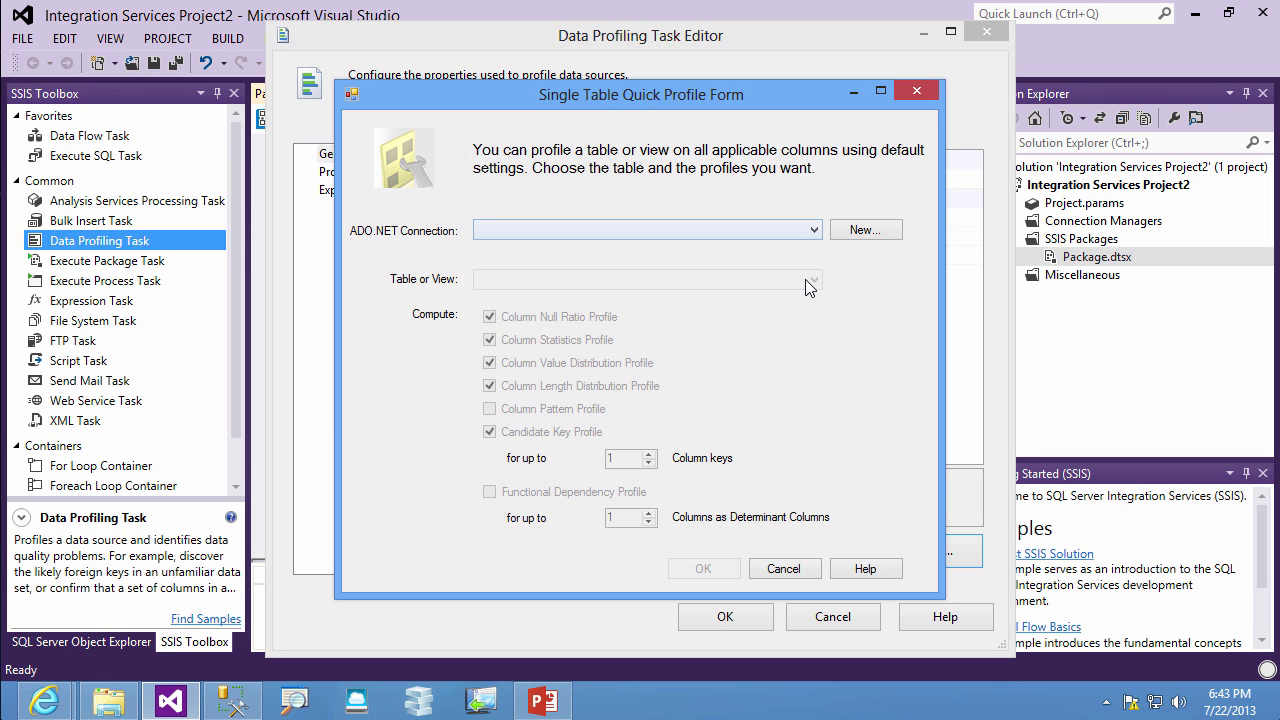
key(alt+Down)
key(Return)
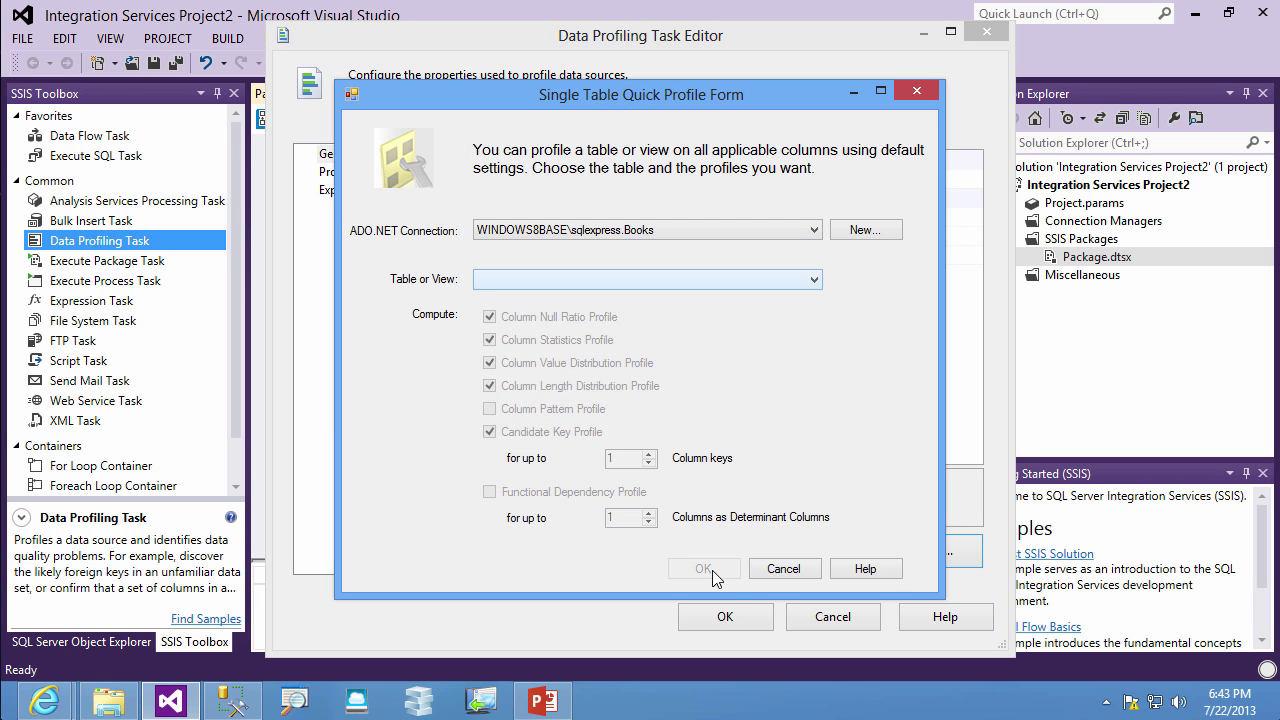
key(alt+Down)
key(Down)
key(Return)
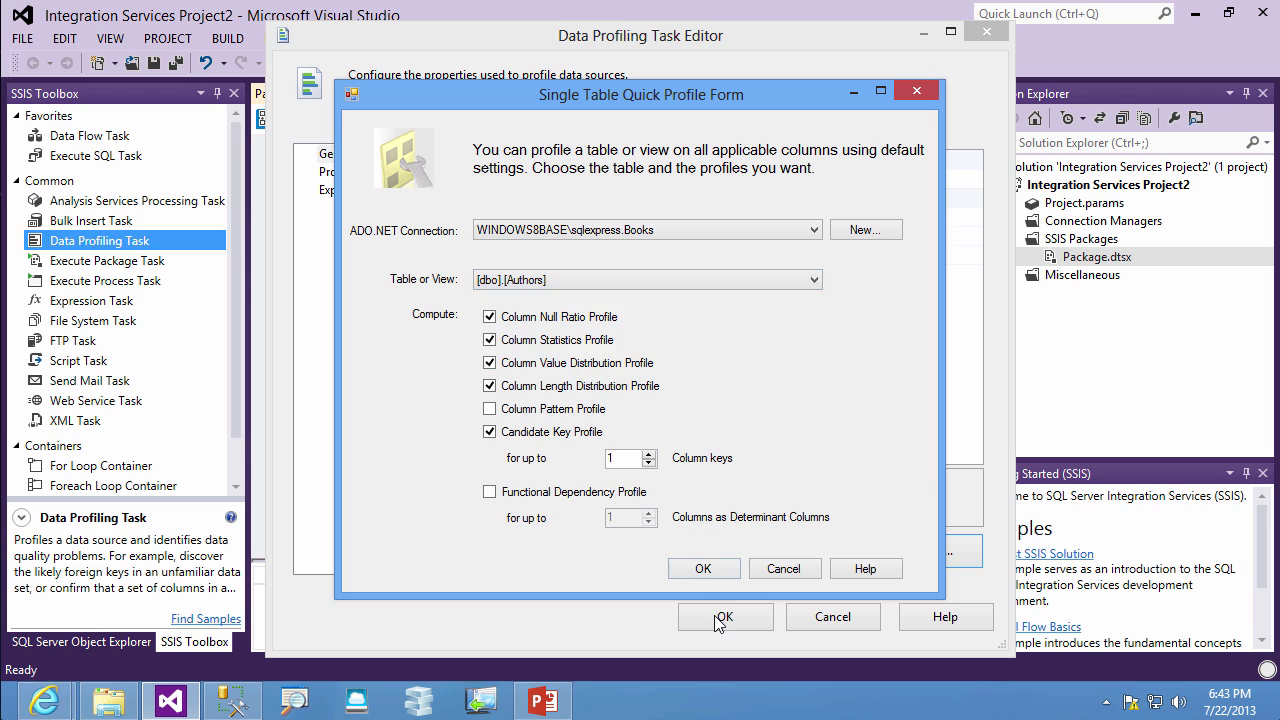
key(Return)
key(Return)
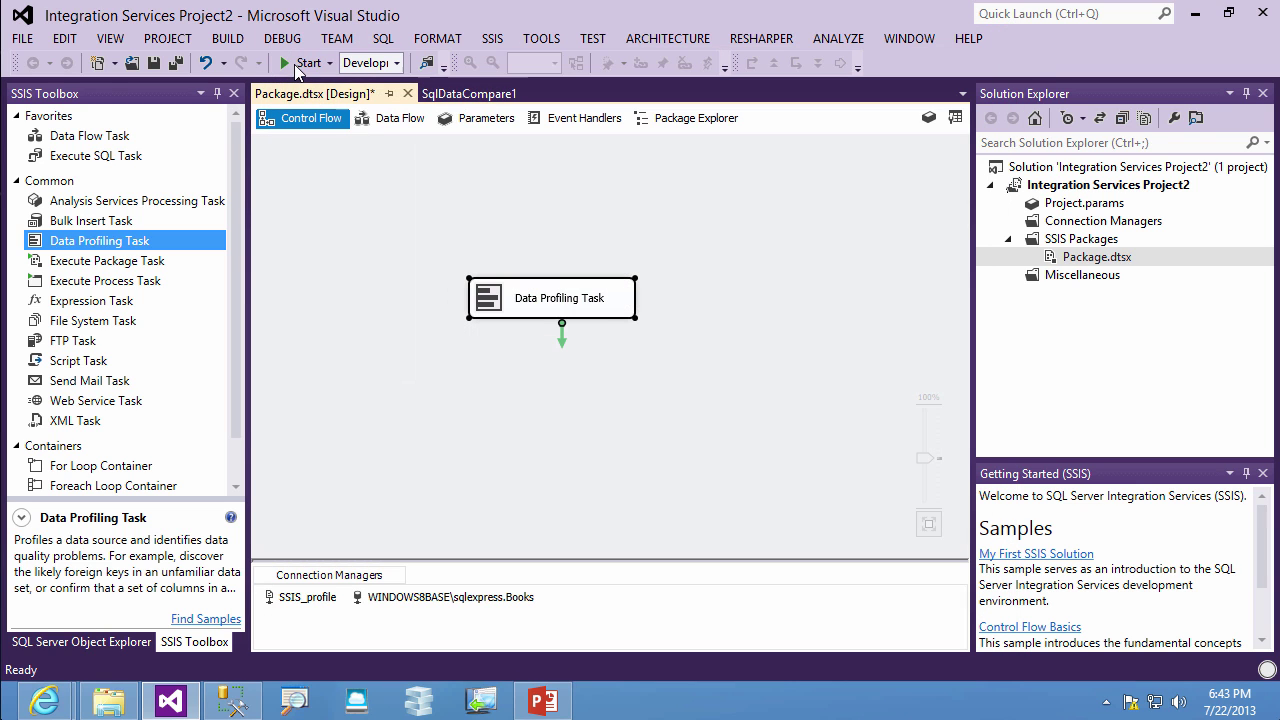
key(F5)
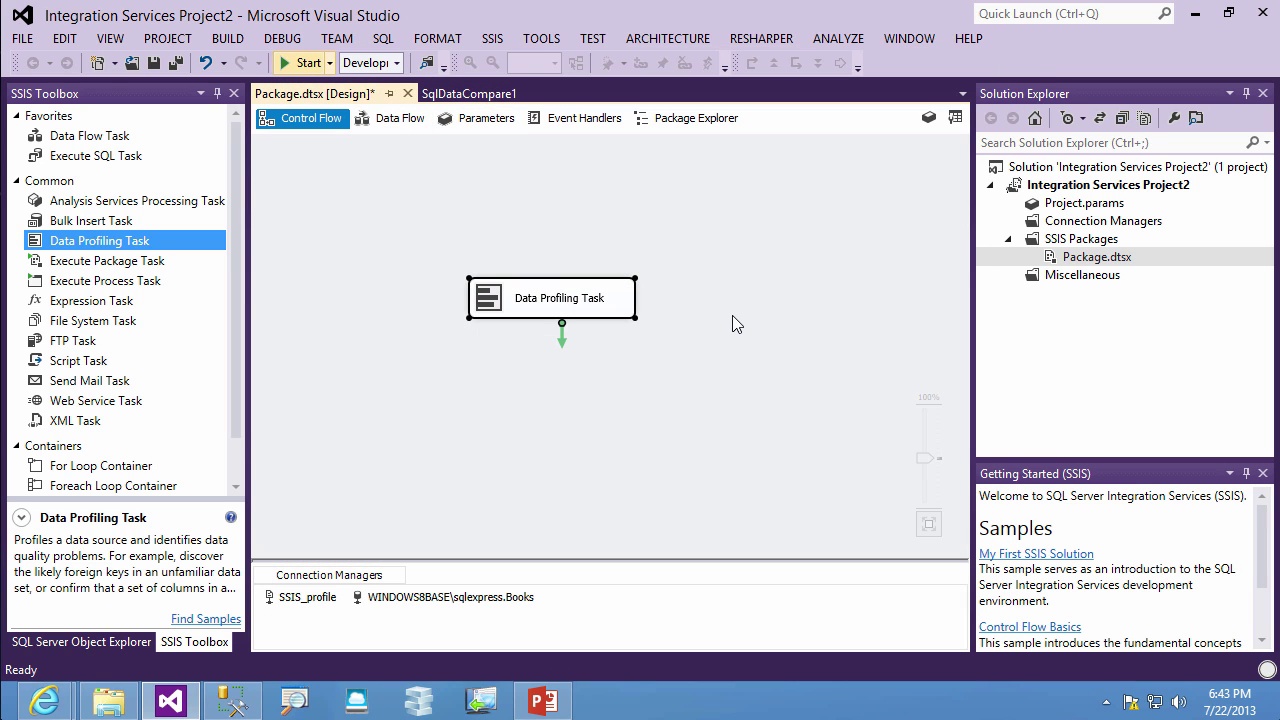